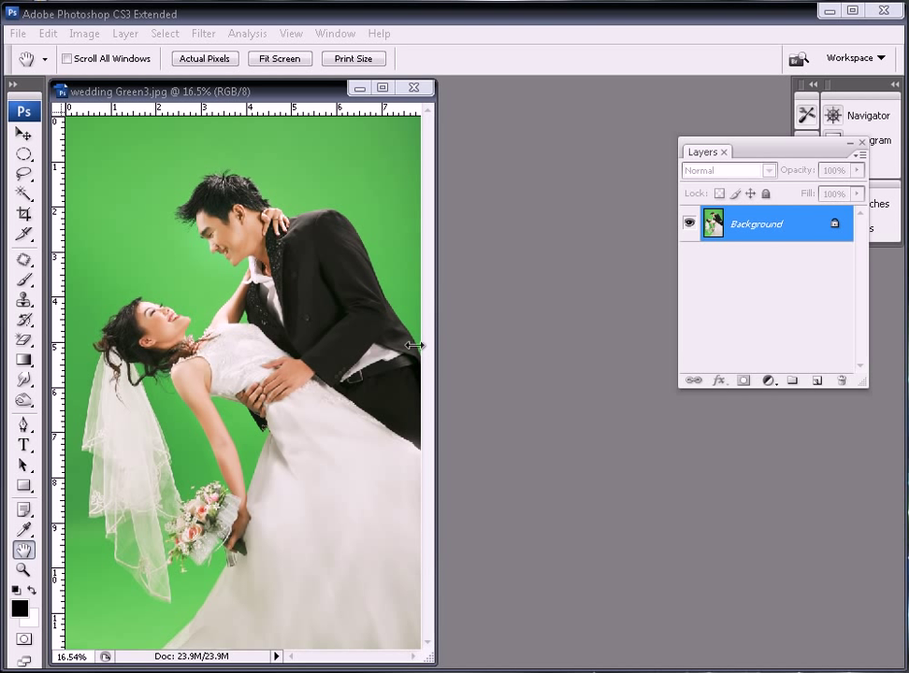
# Bring up the Open dialog with files shown as thumbnails
pyautogui.click(23, 132)
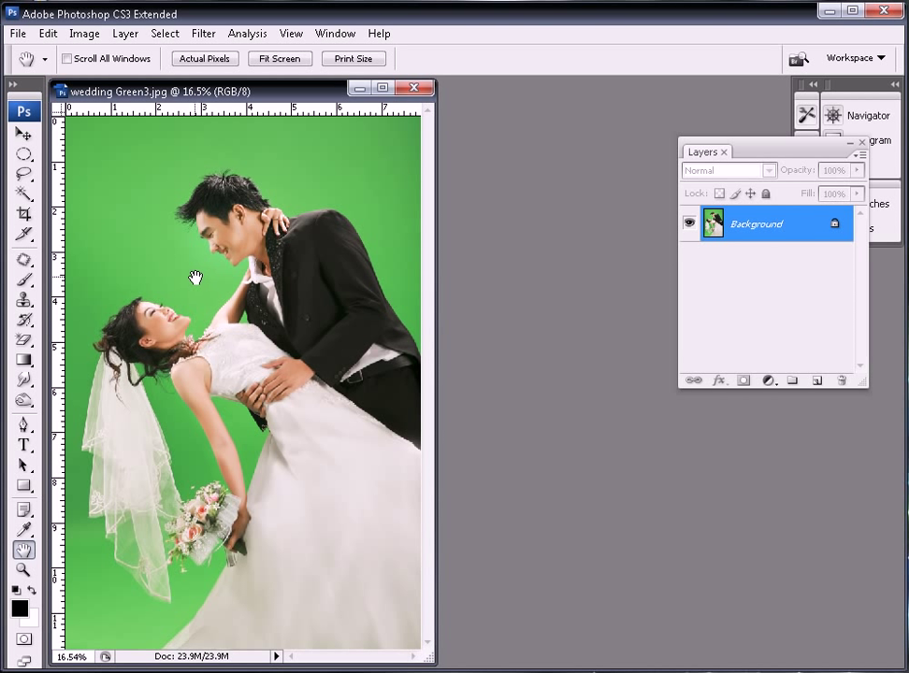
pyautogui.doubleClick(510, 377)
pyautogui.click(299, 153)
pyautogui.click(261, 240)
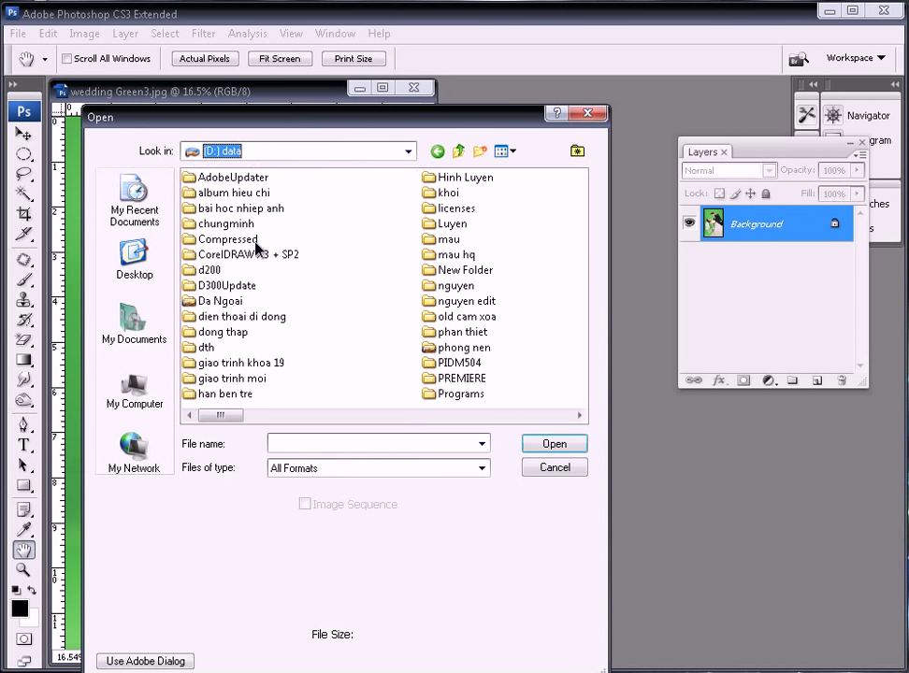
pyautogui.click(511, 157)
pyautogui.click(535, 172)
pyautogui.moveTo(580, 192)
pyautogui.mouseDown()
pyautogui.moveTo(601, 400)
pyautogui.moveTo(595, 367)
pyautogui.mouseUp()
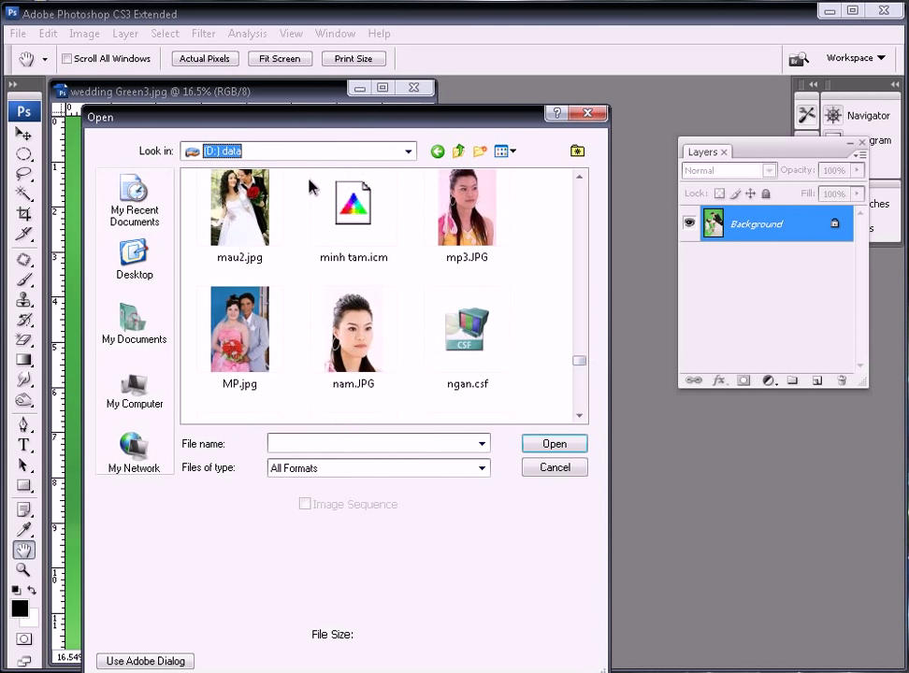
pyautogui.click(298, 153)
pyautogui.click(256, 285)
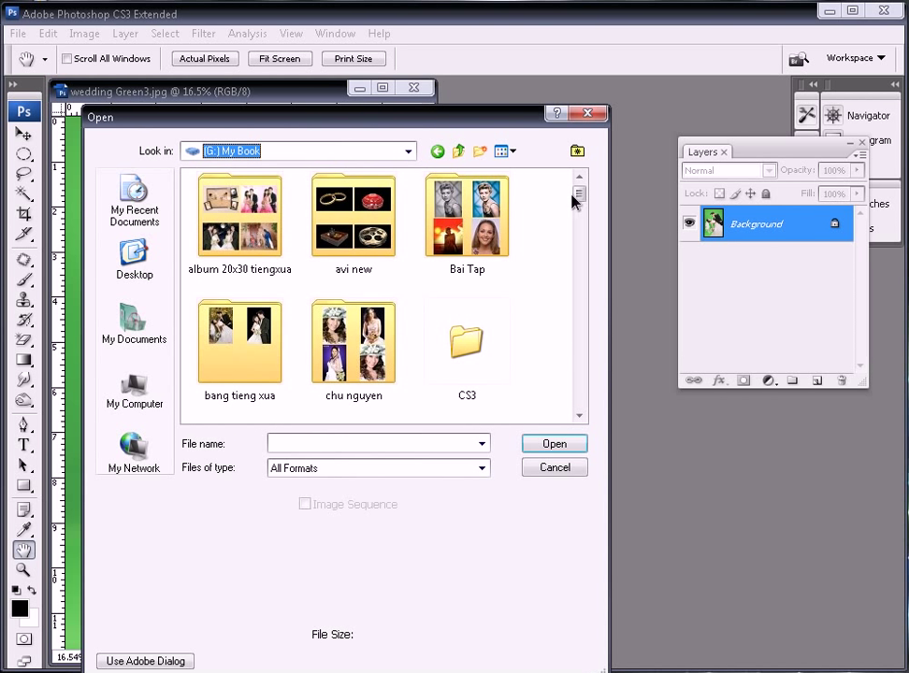
pyautogui.moveTo(577, 194)
pyautogui.mouseDown()
pyautogui.moveTo(598, 405)
pyautogui.moveTo(564, 197)
pyautogui.mouseUp()
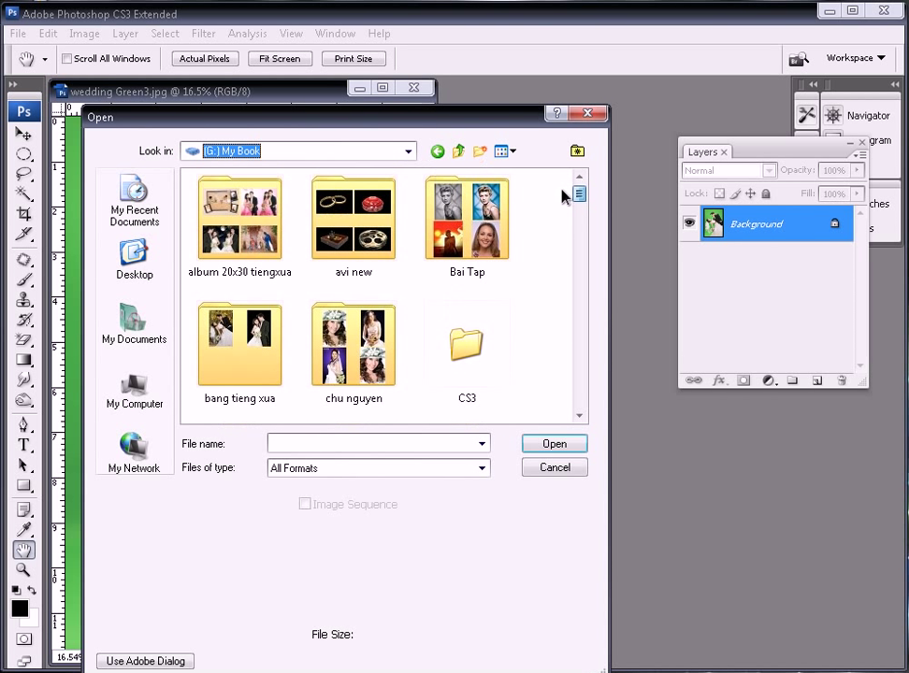
pyautogui.doubleClick(353, 344)
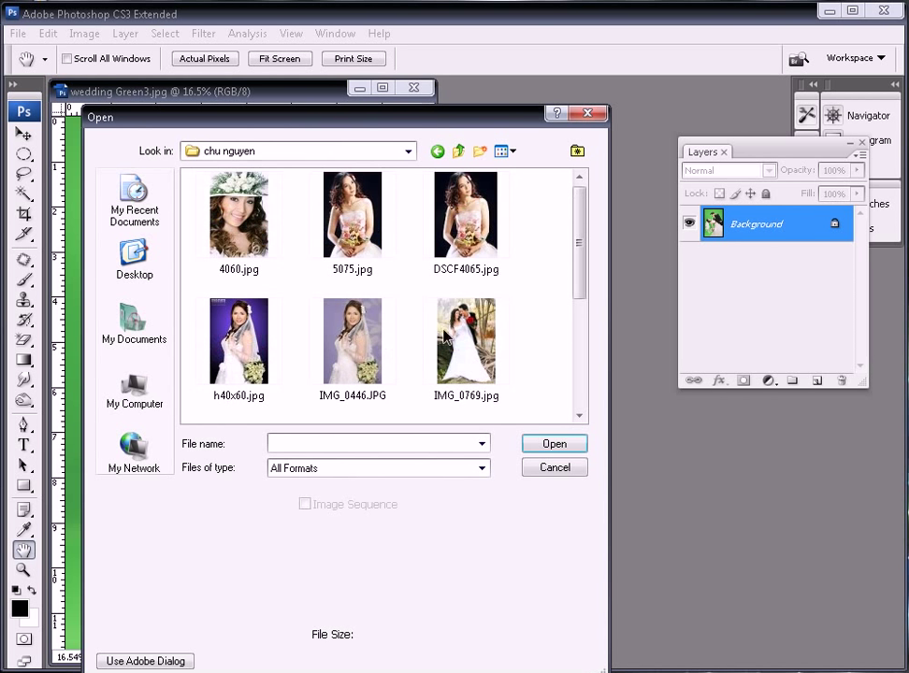
pyautogui.doubleClick(258, 332)
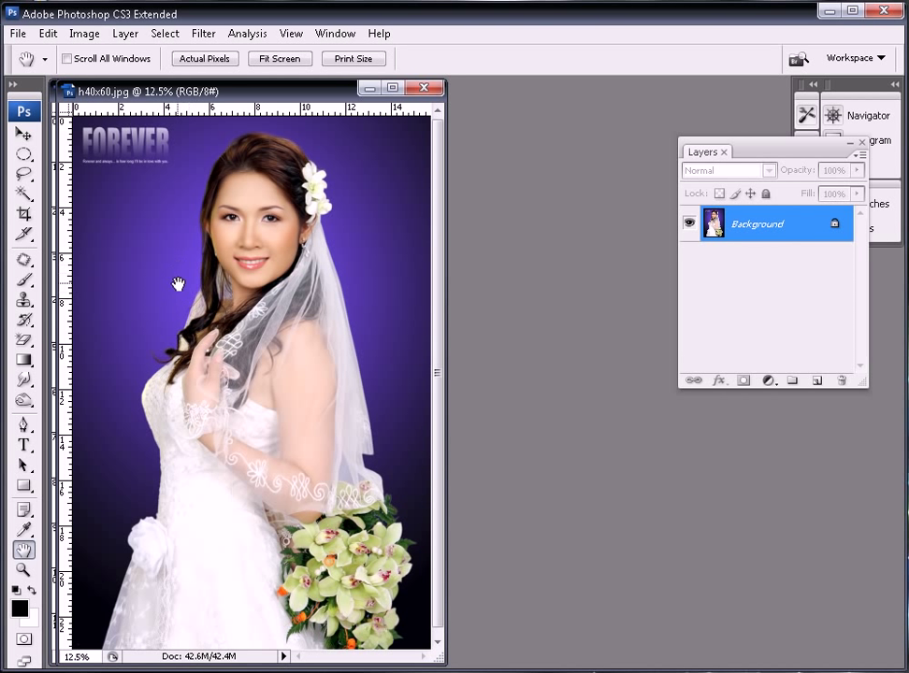
# Zoom into the green-screen couple photo to inspect the bride's hair and veil, then fit it
pyautogui.hotkey('ctrl', 'Tab')
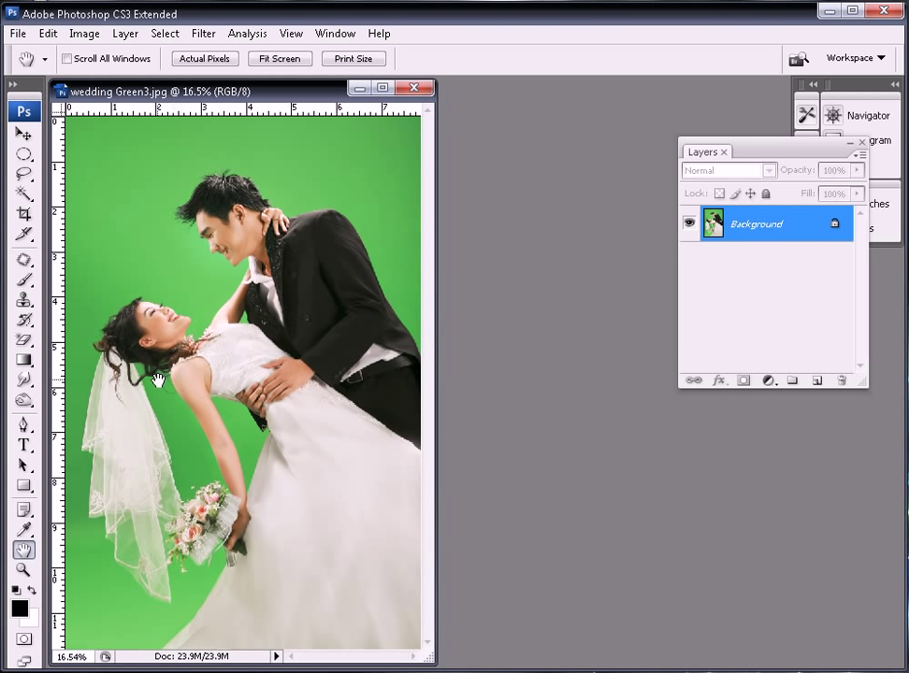
pyautogui.click(23, 569)
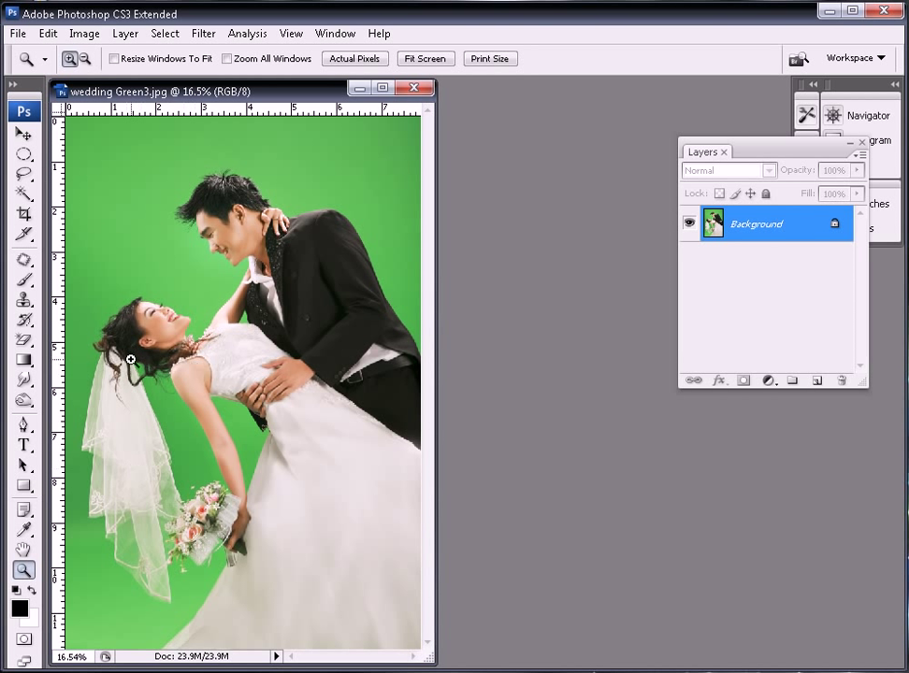
pyautogui.moveTo(132, 365); pyautogui.dragTo(187, 410)
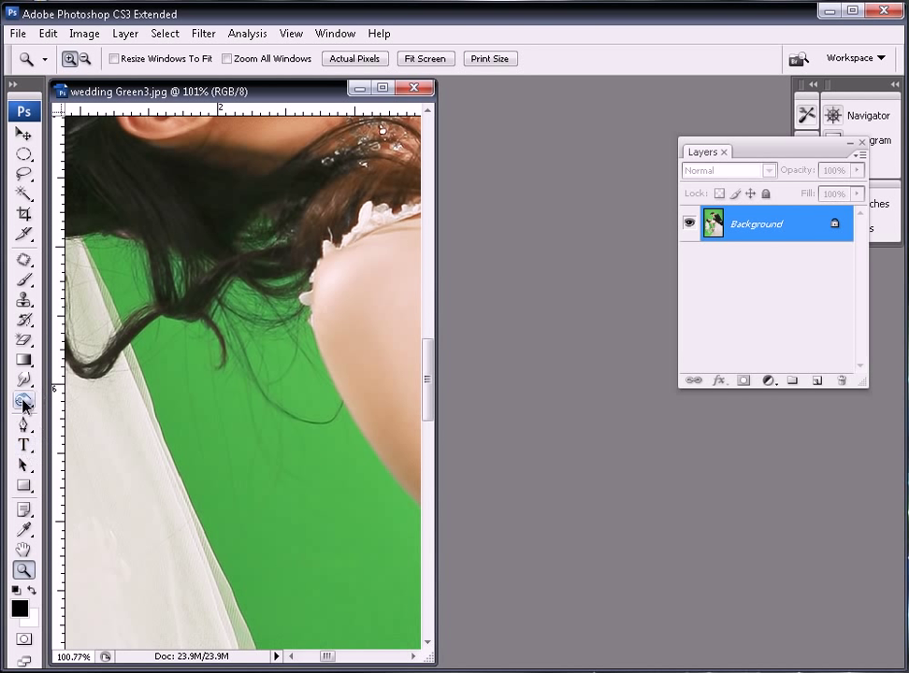
pyautogui.click(23, 550)
pyautogui.moveTo(129, 560); pyautogui.dragTo(381, 189)
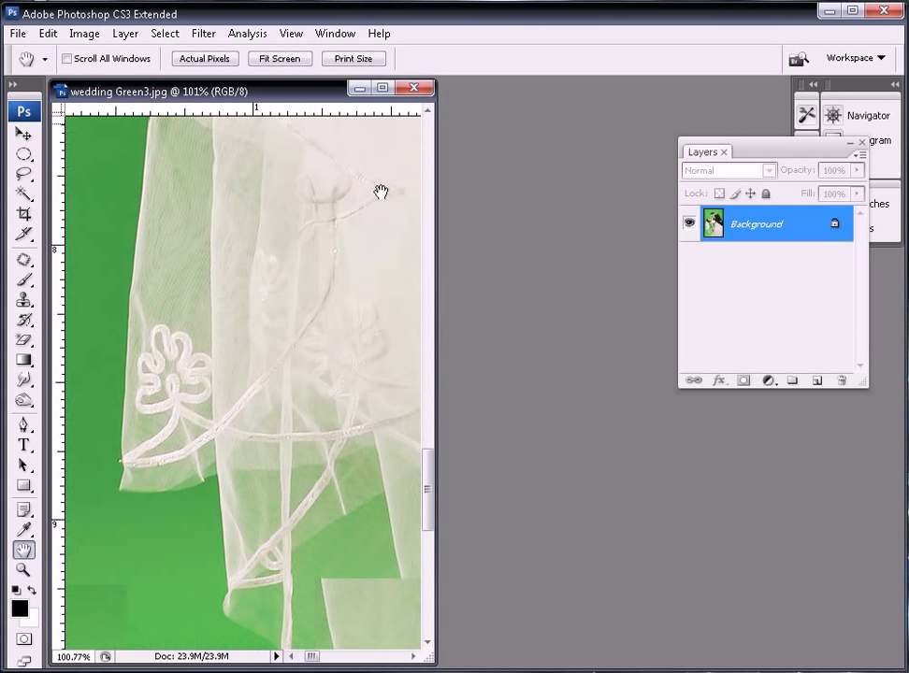
pyautogui.moveTo(307, 476); pyautogui.dragTo(262, 436)
pyautogui.moveTo(296, 513); pyautogui.dragTo(216, 342)
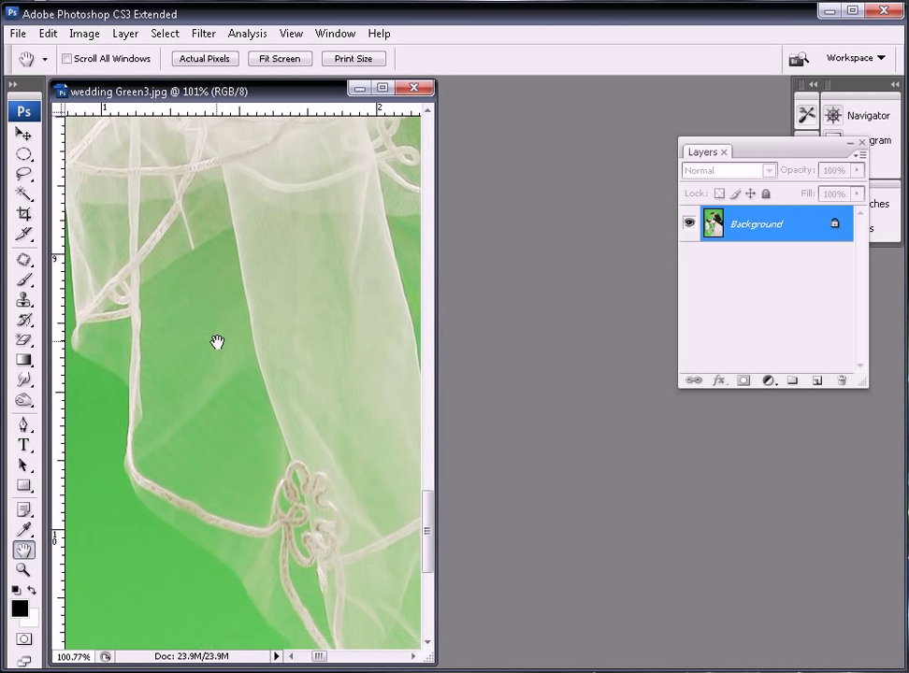
pyautogui.doubleClick(27, 554)
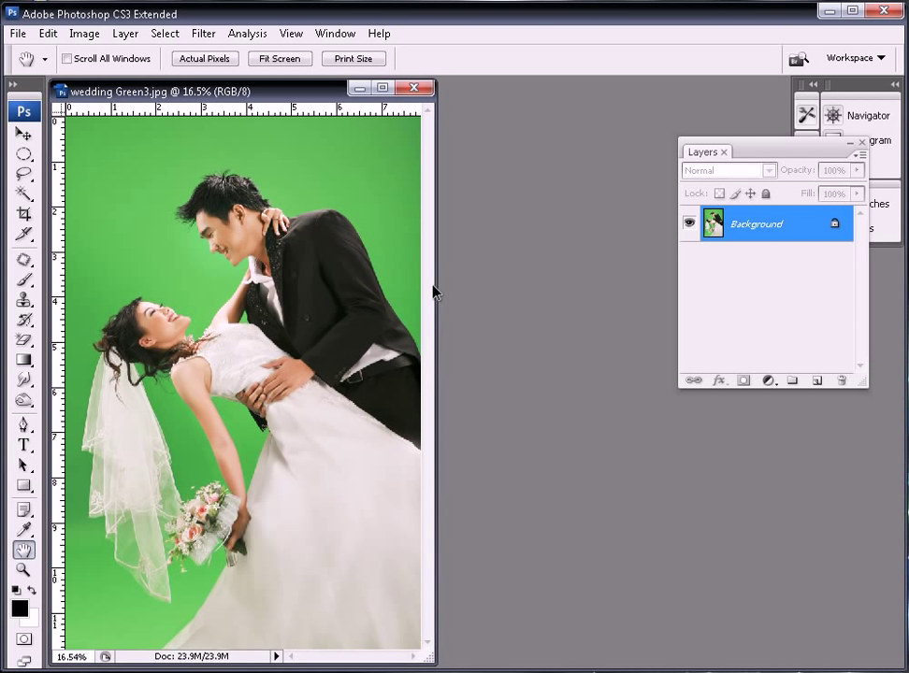
# Browse to the hieu gui tam folder on My Book in thumbnail view
pyautogui.doubleClick(492, 234)
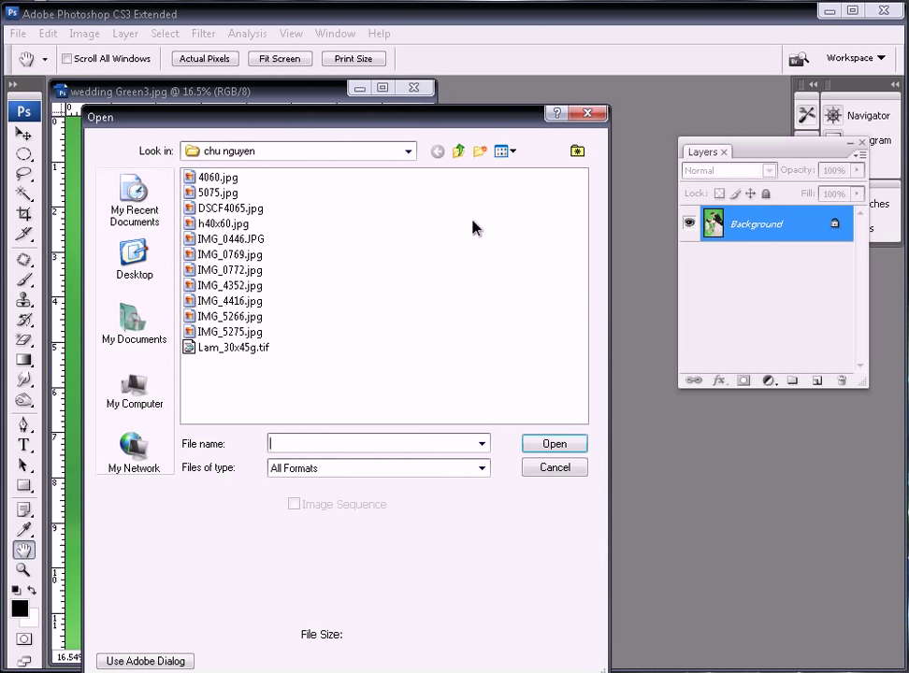
pyautogui.click(457, 152)
pyautogui.click(512, 153)
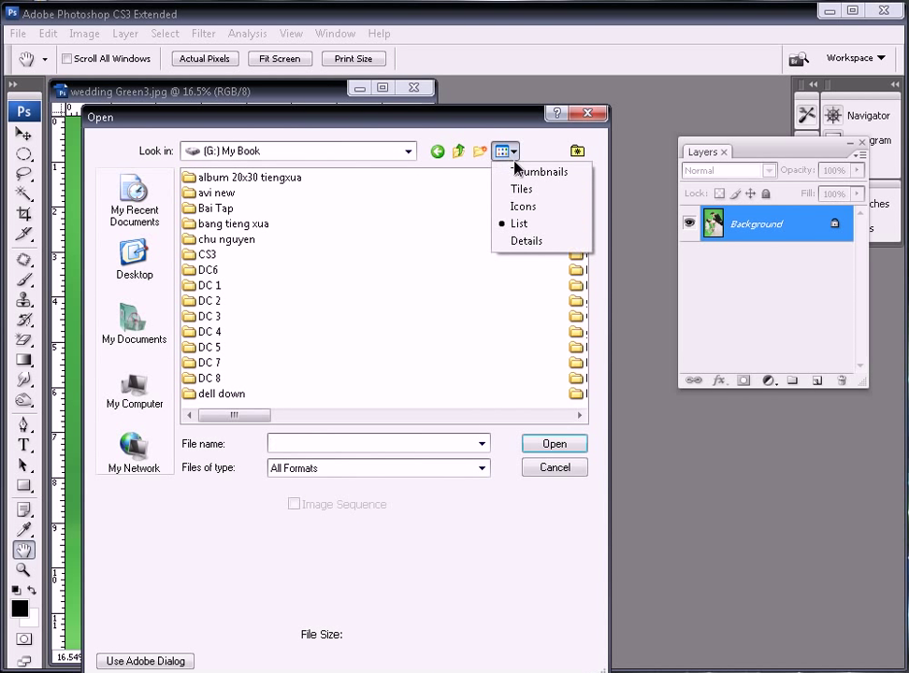
pyautogui.click(528, 172)
pyautogui.moveTo(578, 195); pyautogui.dragTo(577, 255)
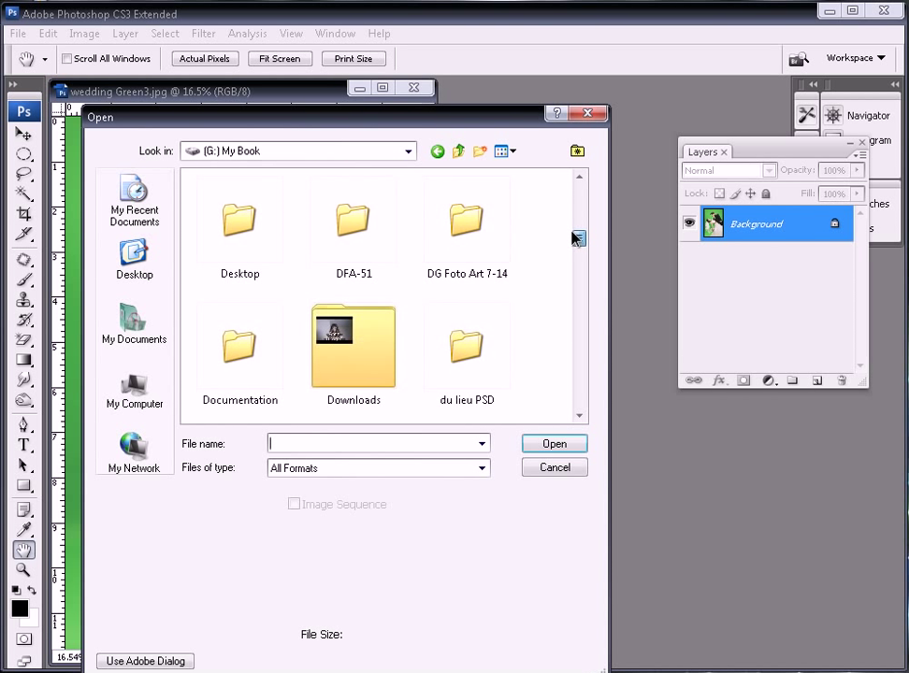
pyautogui.doubleClick(479, 313)
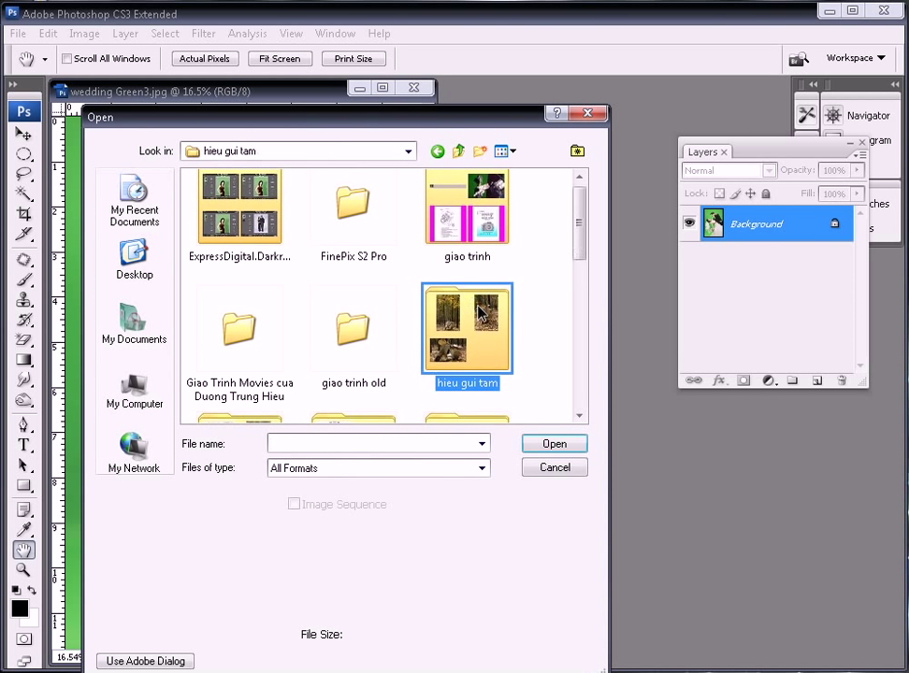
# Open _DSC0131.JPG and place its window beside the wedding photo
pyautogui.moveTo(577, 231); pyautogui.dragTo(577, 346)
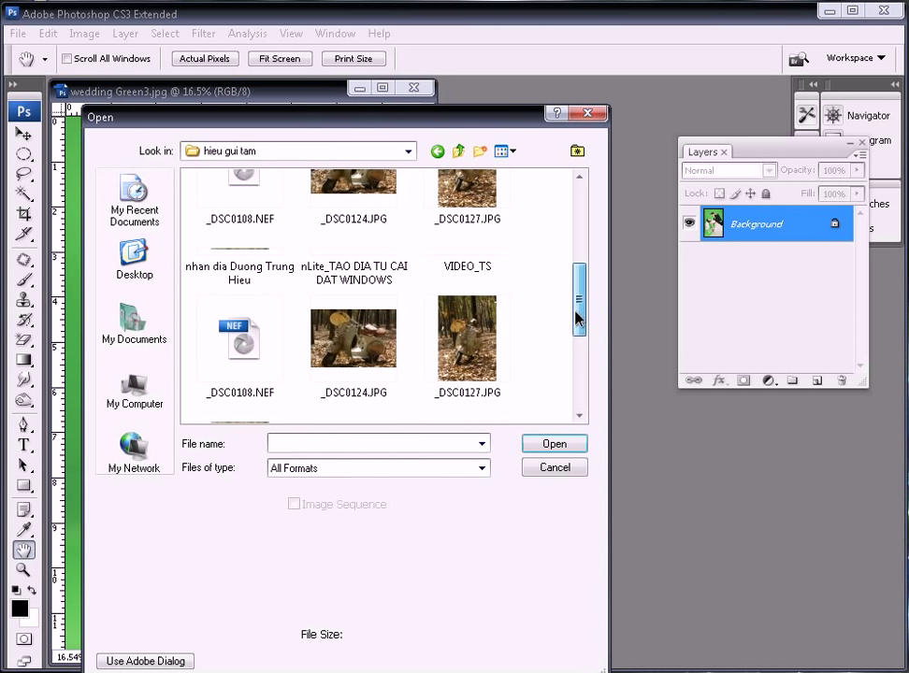
pyautogui.scroll(-2, 589, 366)
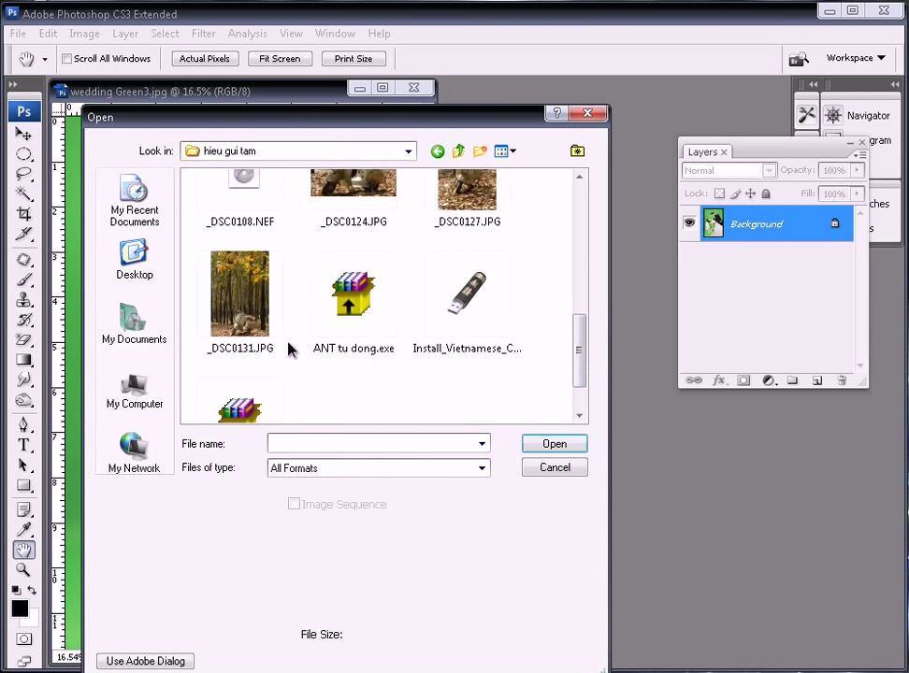
pyautogui.click(262, 322)
pyautogui.click(552, 447)
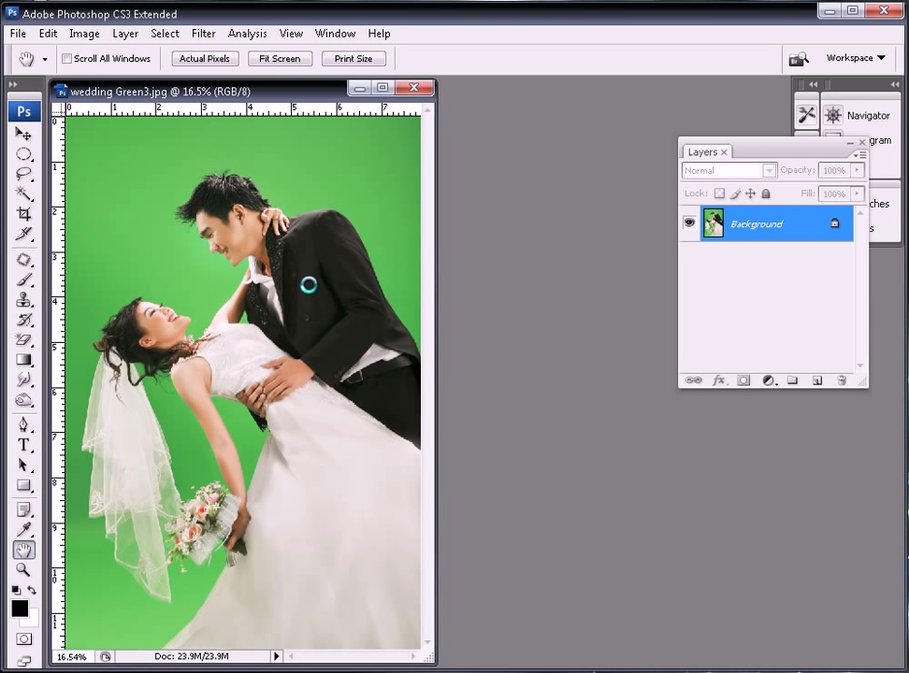
pyautogui.moveTo(207, 112)
pyautogui.mouseDown()
pyautogui.moveTo(558, 129)
pyautogui.moveTo(499, 127)
pyautogui.mouseUp()
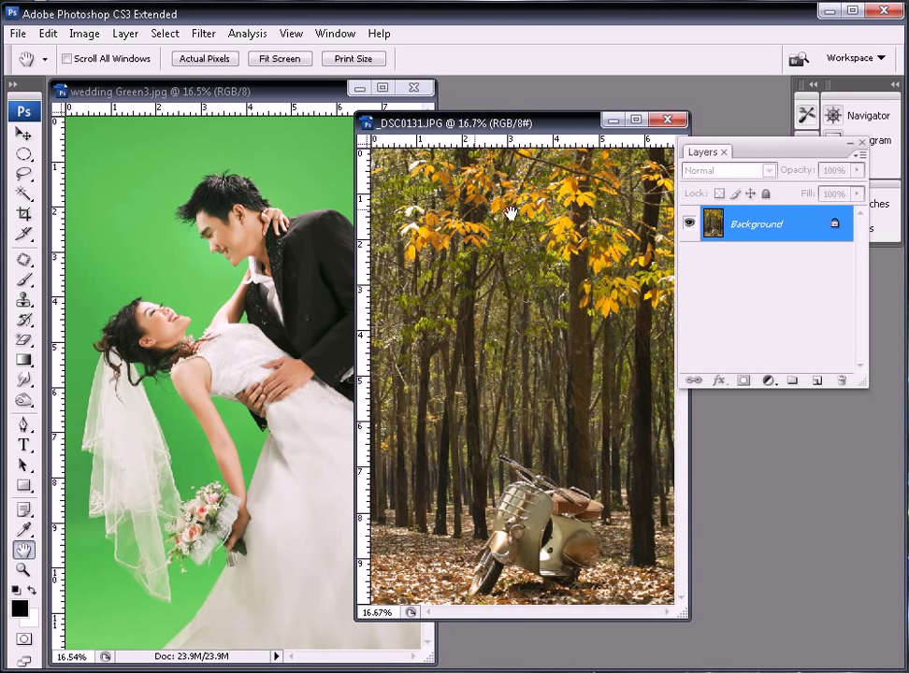
# Set the Crop tool to 10 cm width and 15 cm height
pyautogui.click(24, 213)
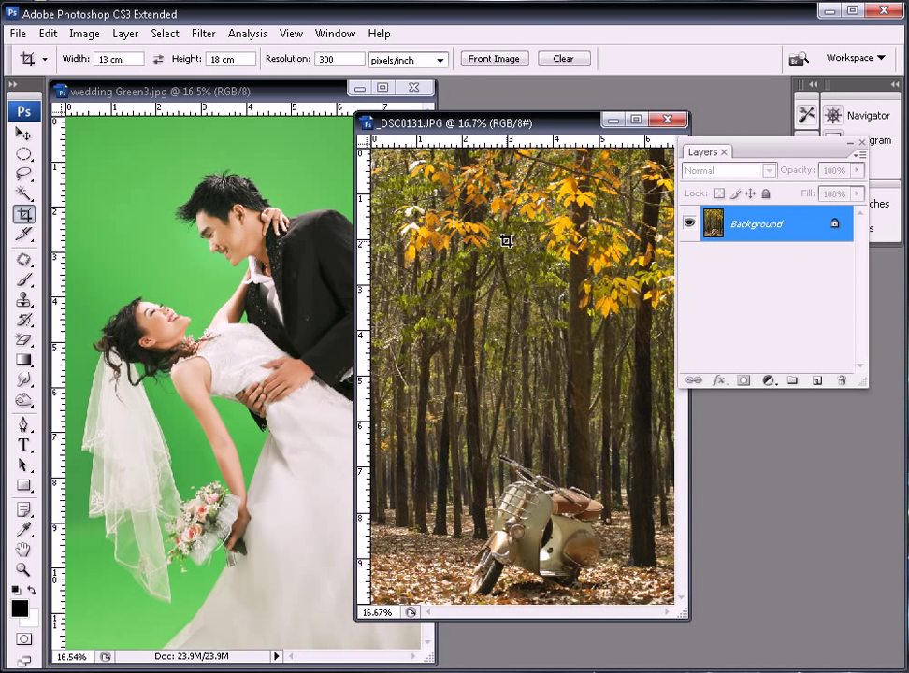
pyautogui.doubleClick(108, 59)
pyautogui.write('10')
pyautogui.click(195, 165)
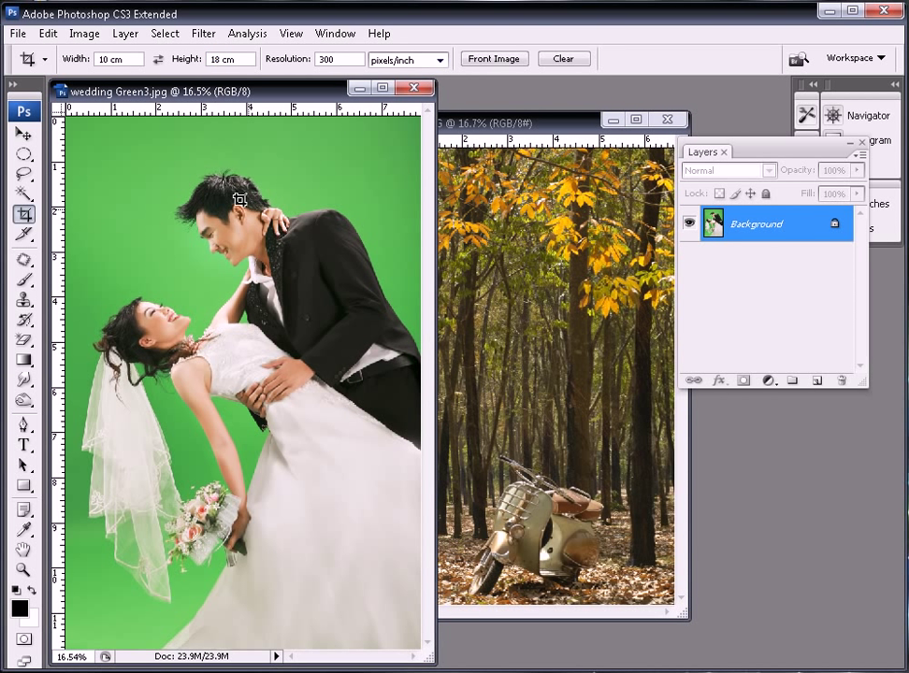
pyautogui.click(216, 58)
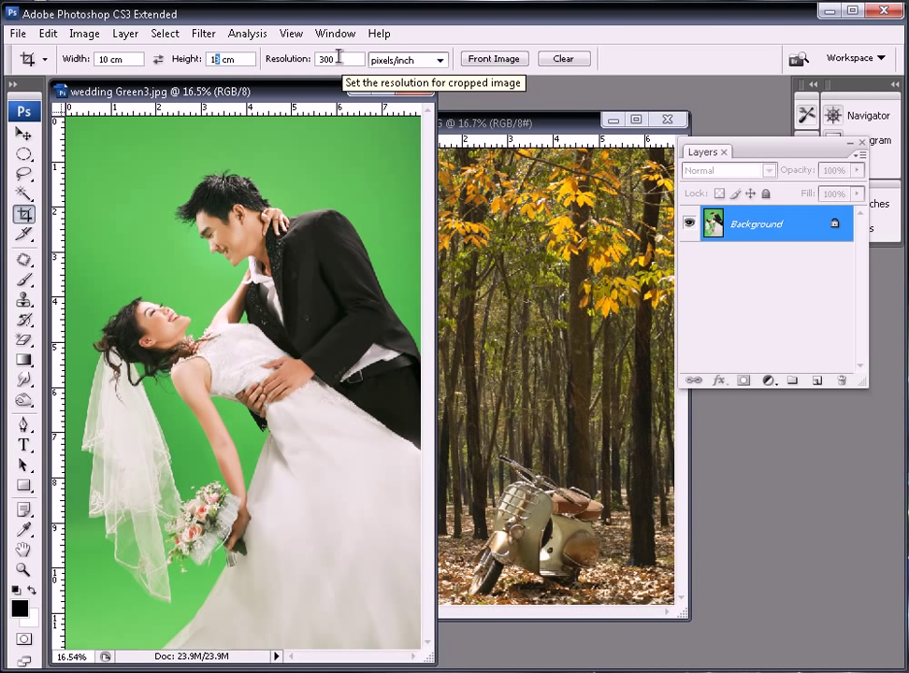
pyautogui.write('6')
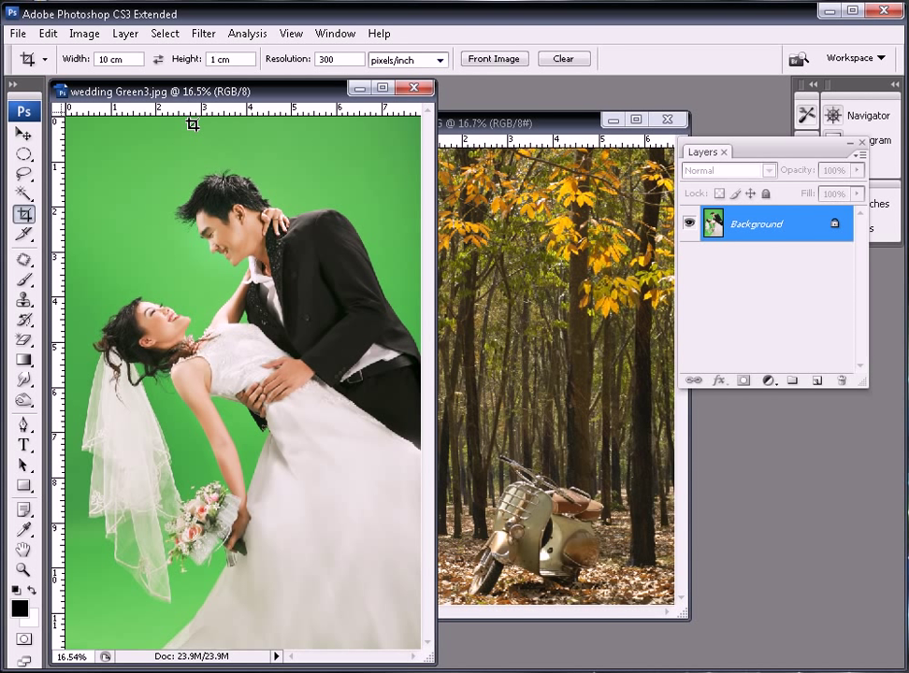
pyautogui.write('5')
# Crop the wedding photo and then the forest photo to that fixed size
pyautogui.moveTo(64, 138); pyautogui.dragTo(405, 645)
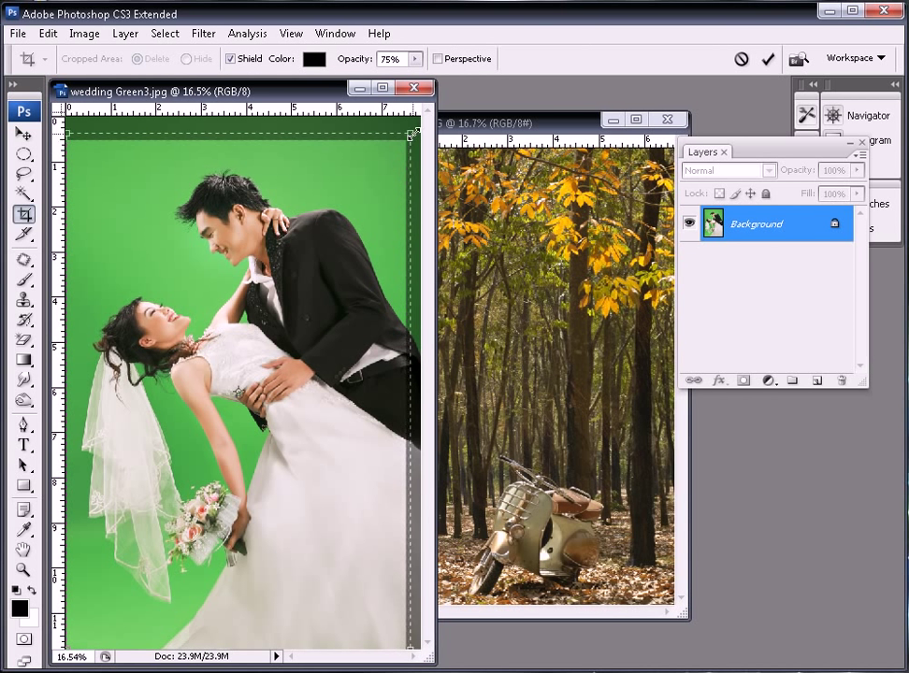
pyautogui.moveTo(405, 138); pyautogui.dragTo(419, 117)
pyautogui.press('Return')
pyautogui.click(357, 182)
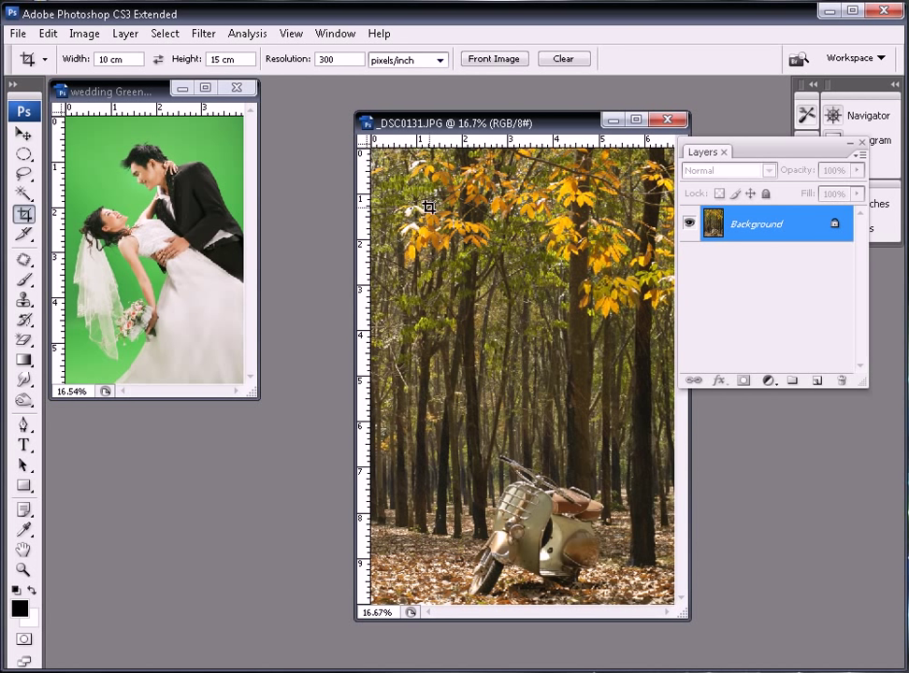
pyautogui.moveTo(385, 151); pyautogui.dragTo(762, 624)
pyautogui.press('Return')
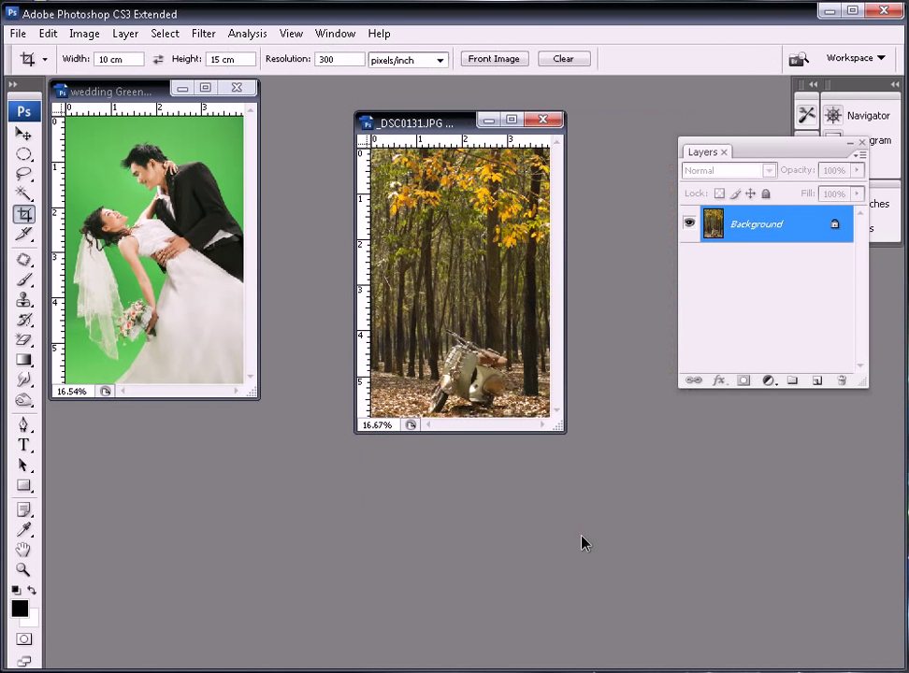
# Duplicate the wedding photo's Background layer into _DSC0131.JPG
pyautogui.click(83, 168)
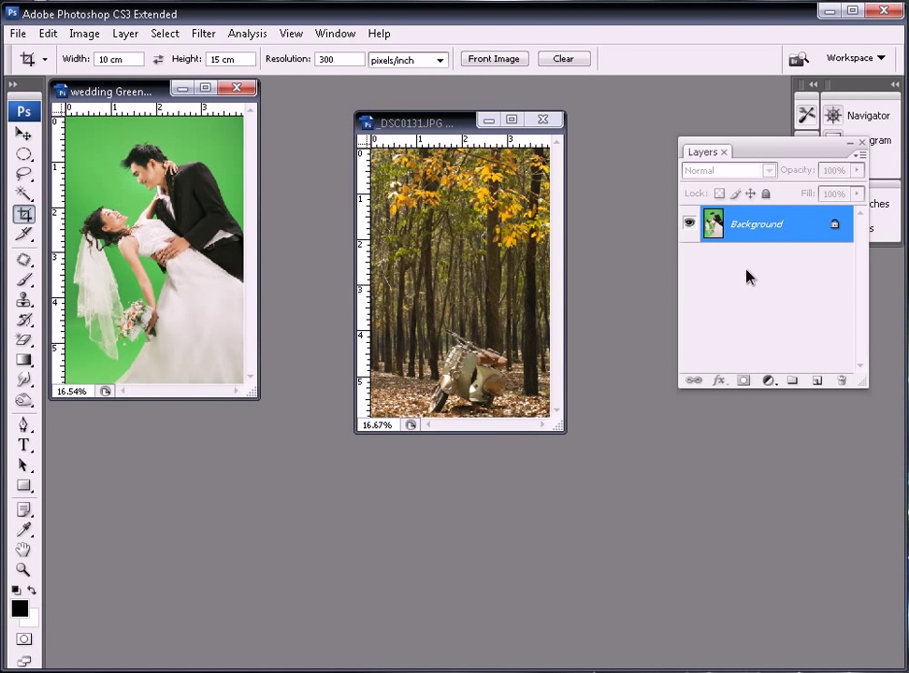
pyautogui.rightClick(733, 235)
pyautogui.click(782, 264)
pyautogui.click(406, 276)
pyautogui.click(392, 310)
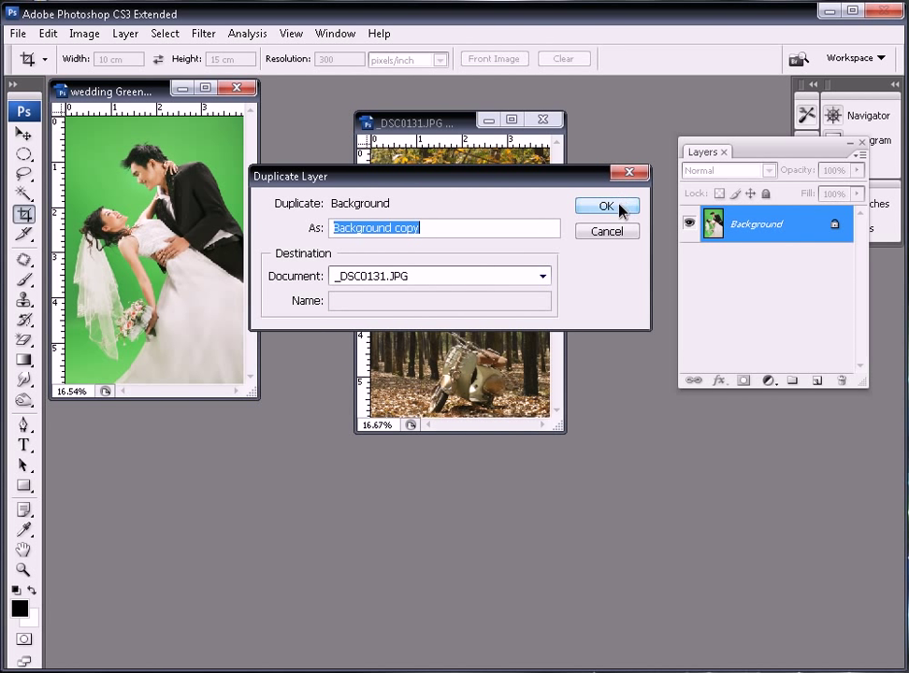
pyautogui.click(622, 206)
# Close the wedding file unsaved, fit the forest composite, and launch Ultimatte AdvantEdge
pyautogui.click(251, 90)
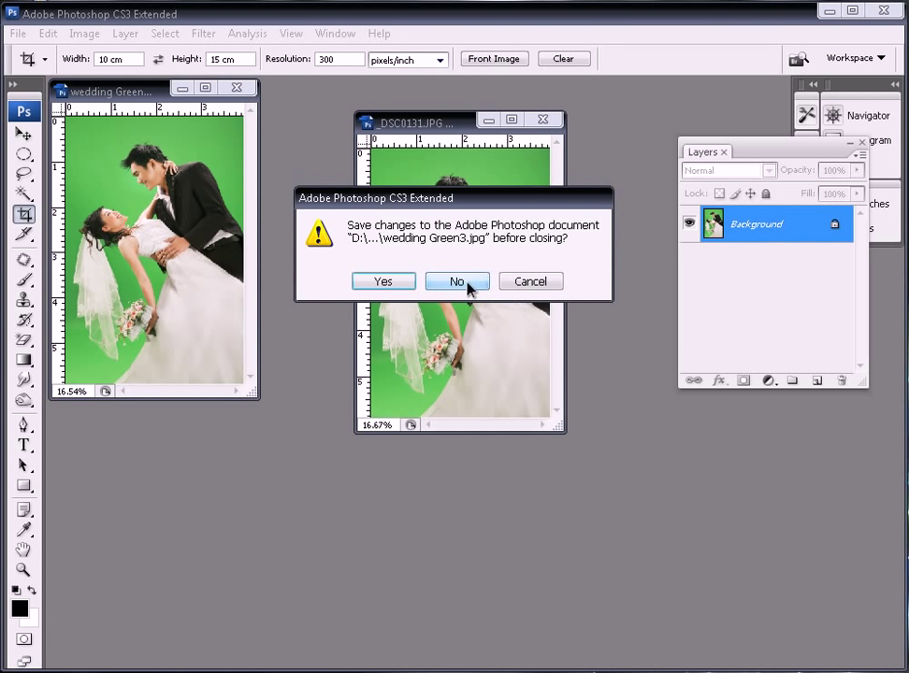
pyautogui.click(457, 281)
pyautogui.click(511, 120)
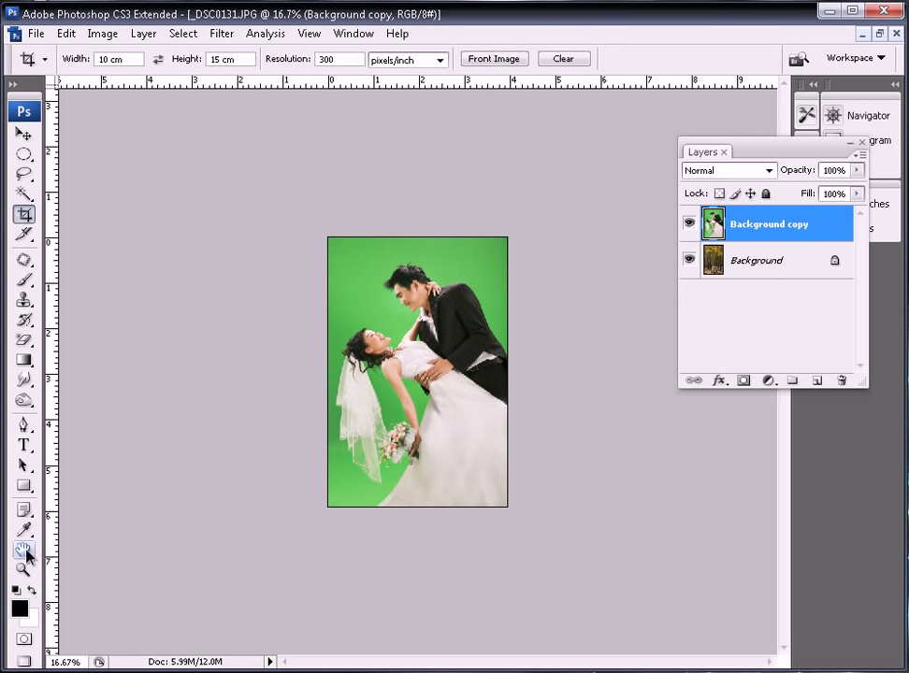
pyautogui.doubleClick(24, 551)
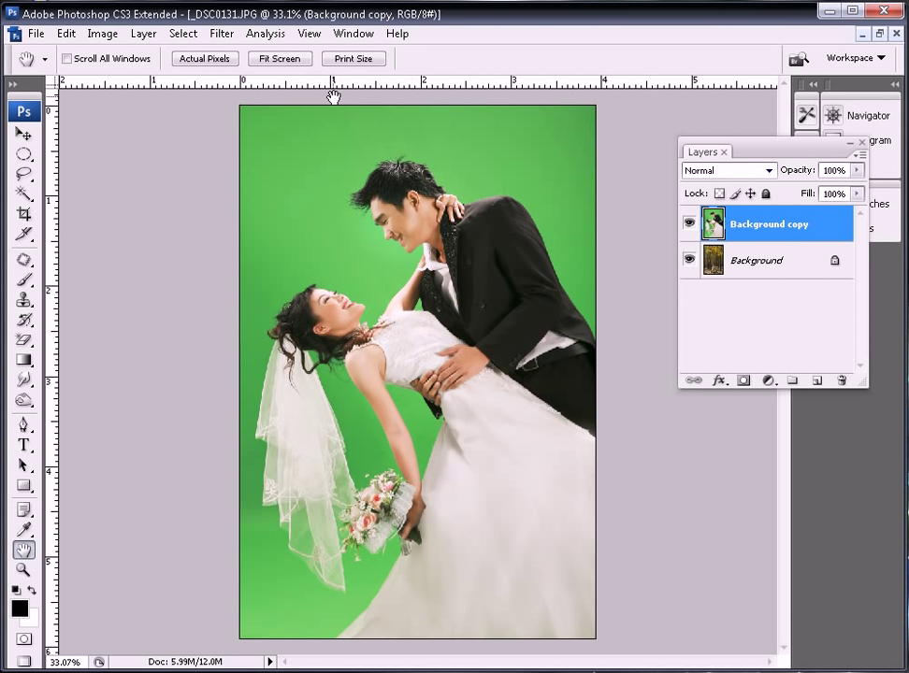
pyautogui.click(221, 32)
pyautogui.moveTo(280, 485)
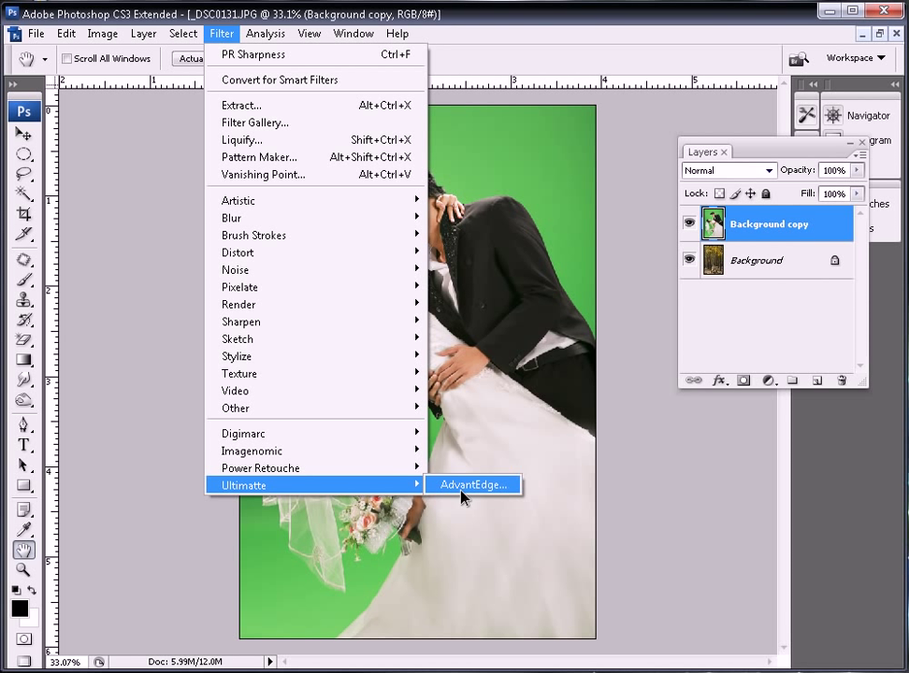
pyautogui.click(460, 486)
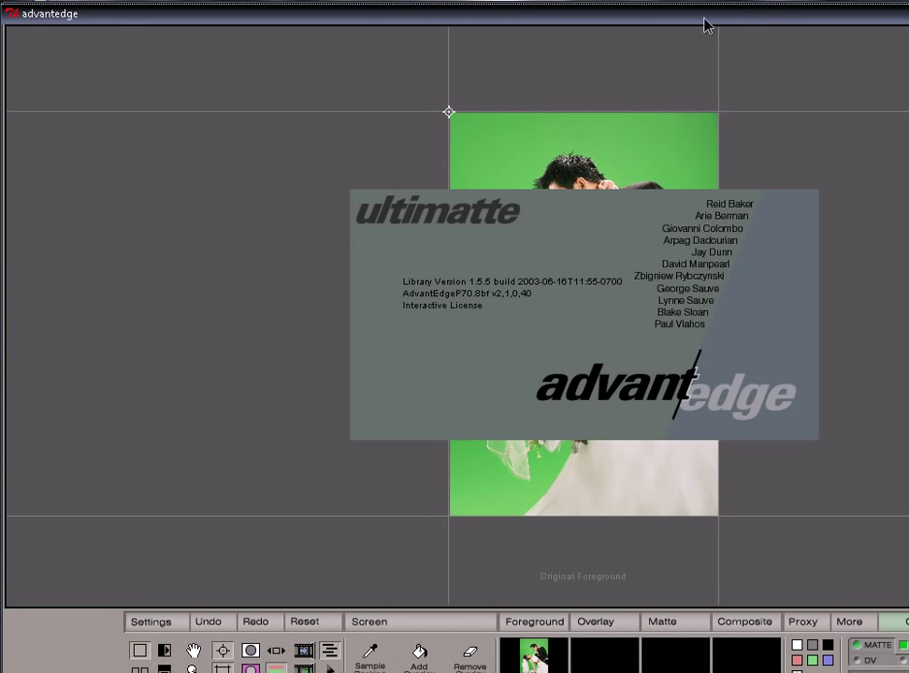
# Sample the green backing and set the forest image as the composite background
pyautogui.moveTo(160, 22); pyautogui.dragTo(142, 36)
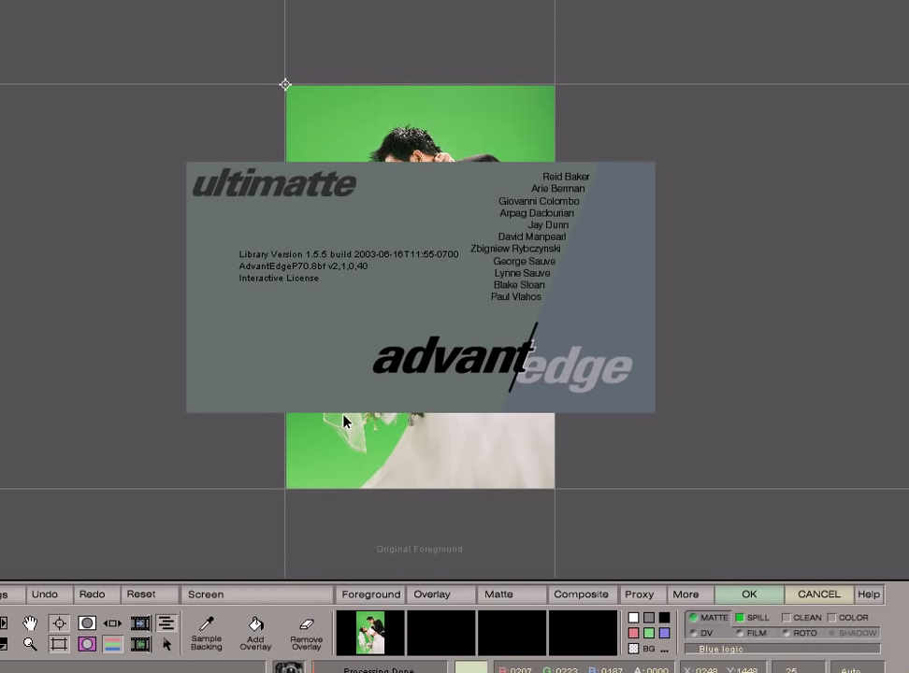
pyautogui.click(207, 639)
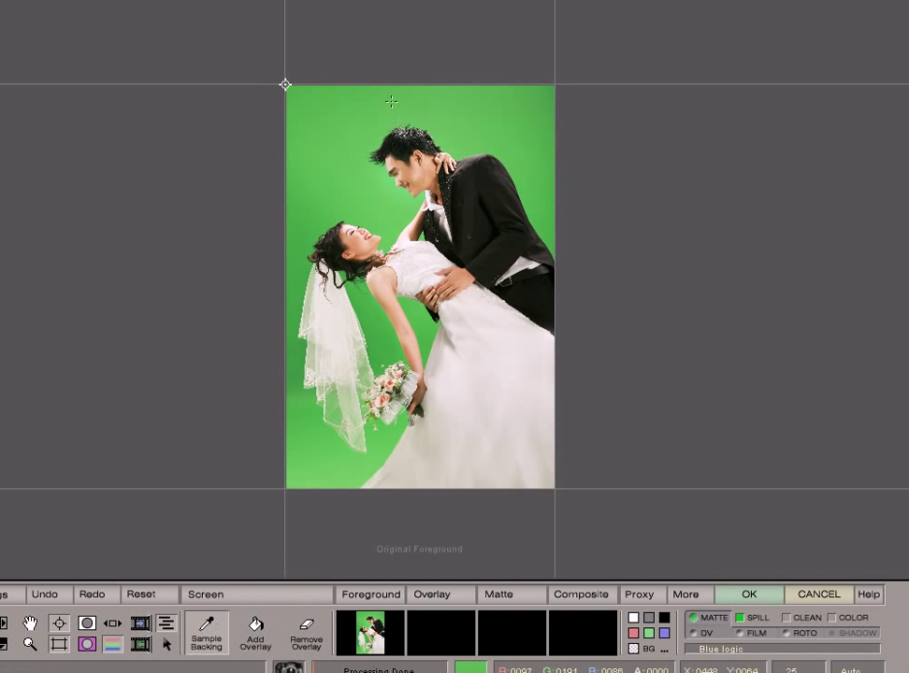
pyautogui.moveTo(354, 125); pyautogui.dragTo(311, 209)
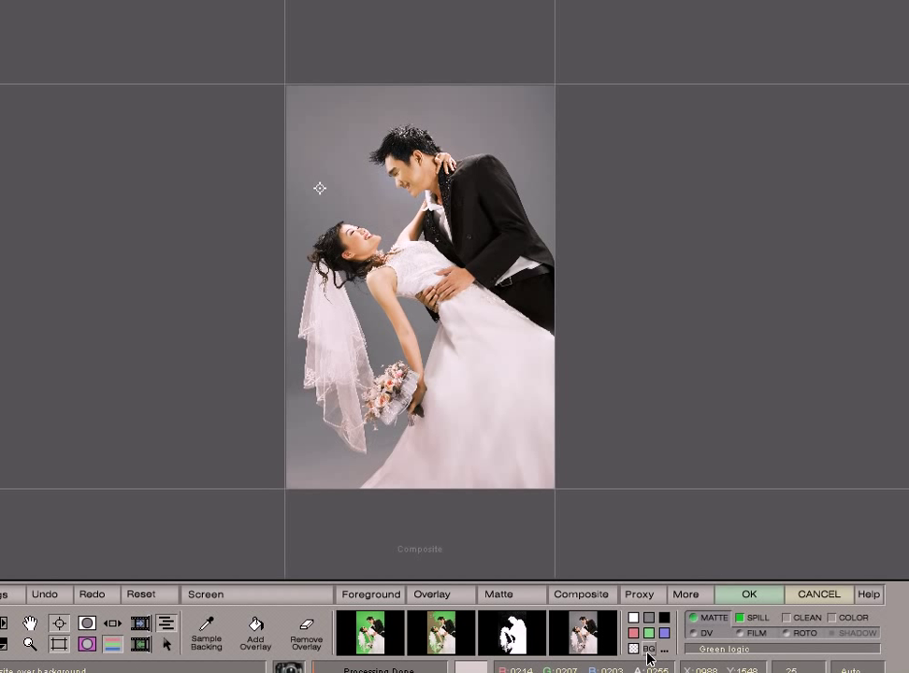
pyautogui.click(648, 651)
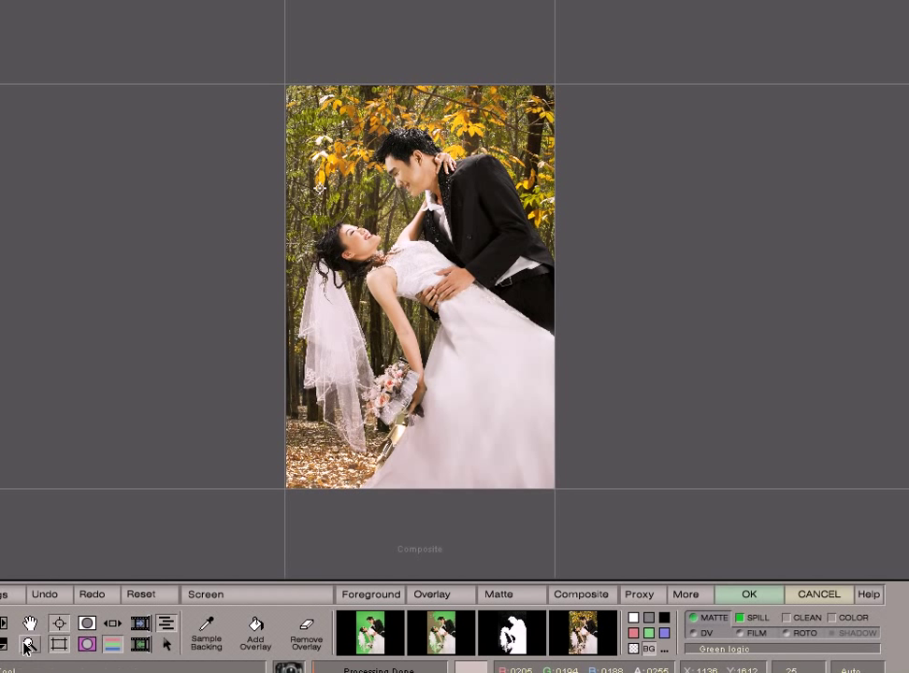
pyautogui.scroll(2, 412, 327)
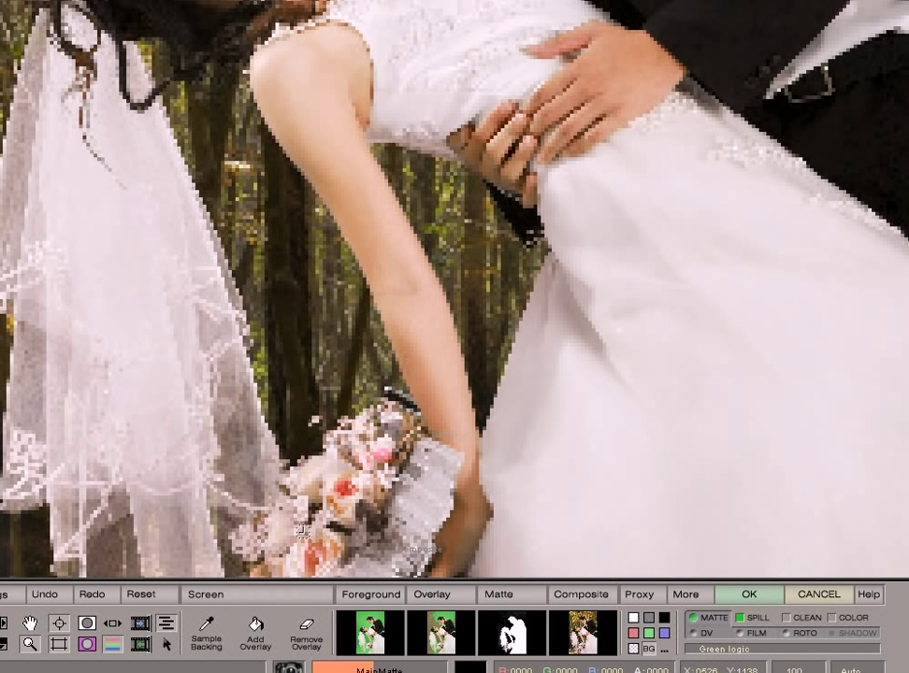
pyautogui.click(222, 647)
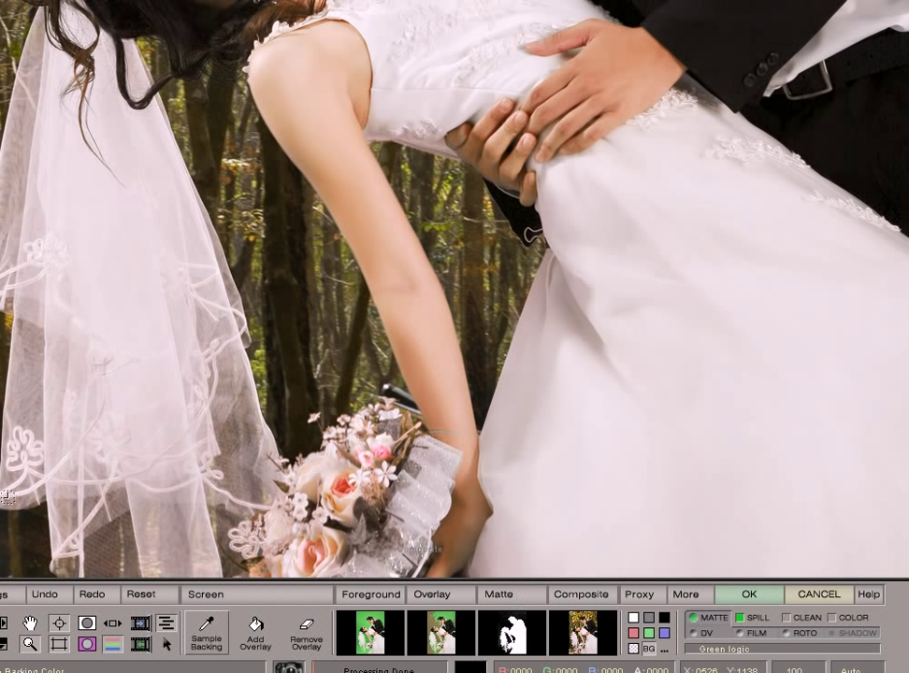
pyautogui.click(170, 504)
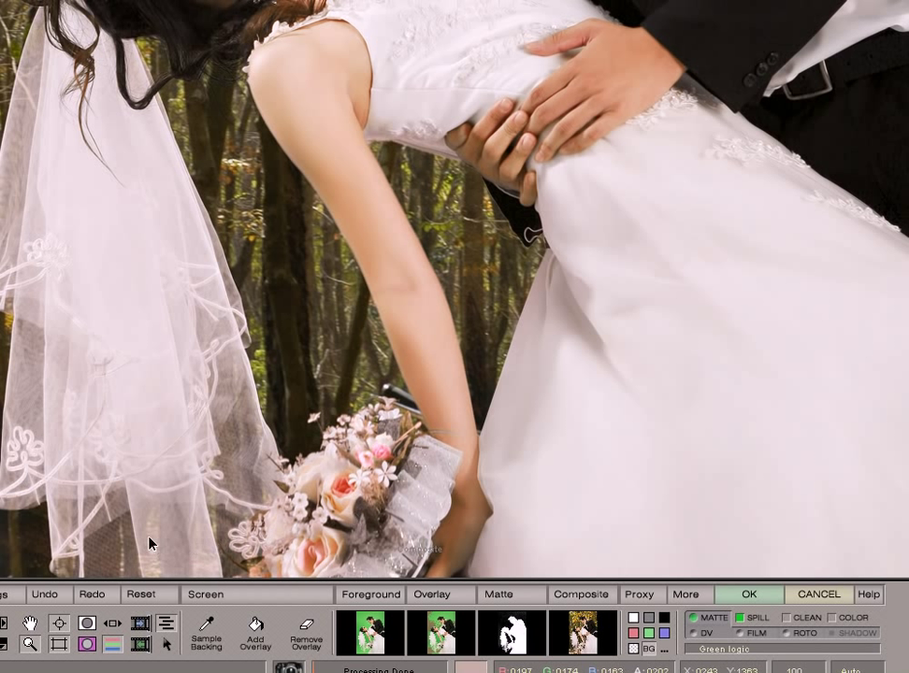
# Turn off SPILL, try CLEAN on then off, and apply the key
pyautogui.click(745, 617)
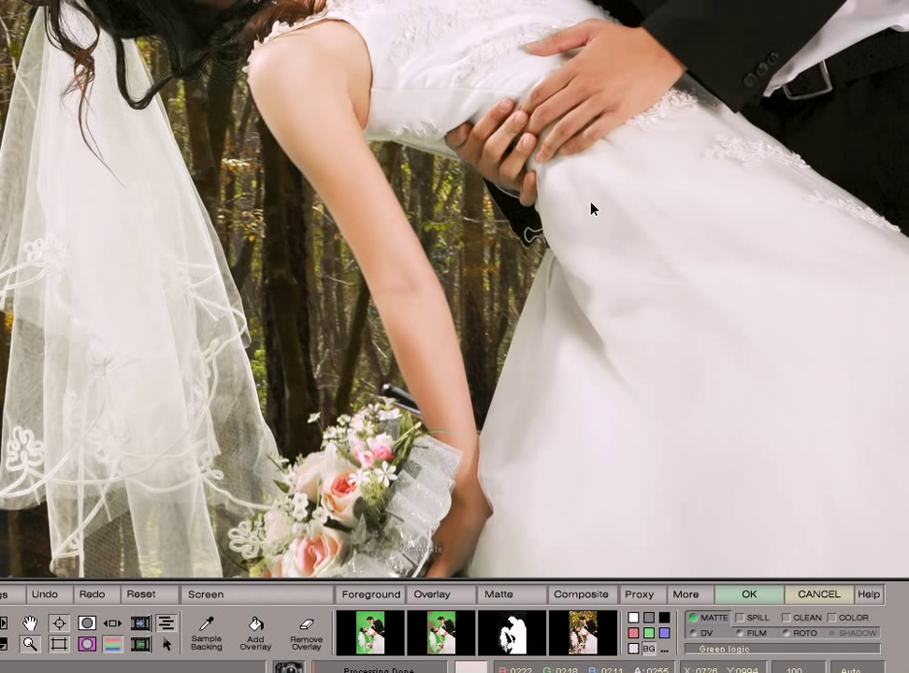
pyautogui.click(809, 626)
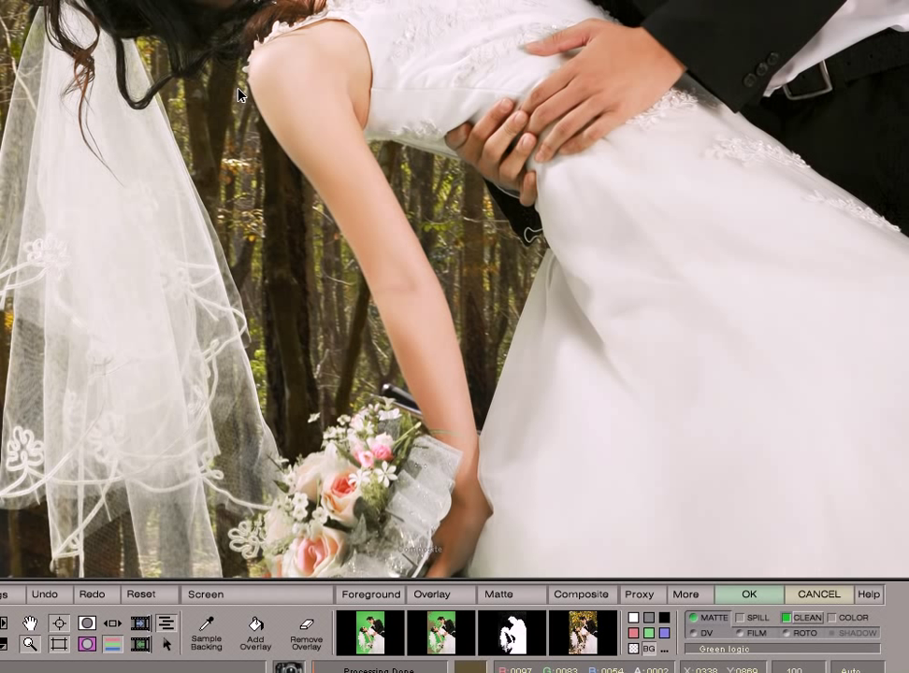
pyautogui.click(810, 619)
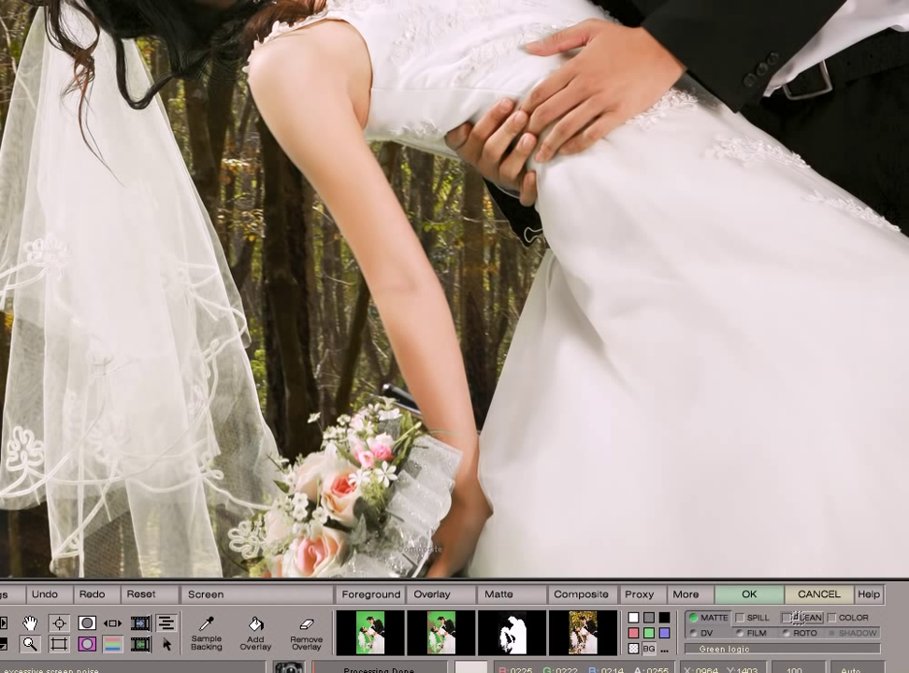
pyautogui.click(746, 598)
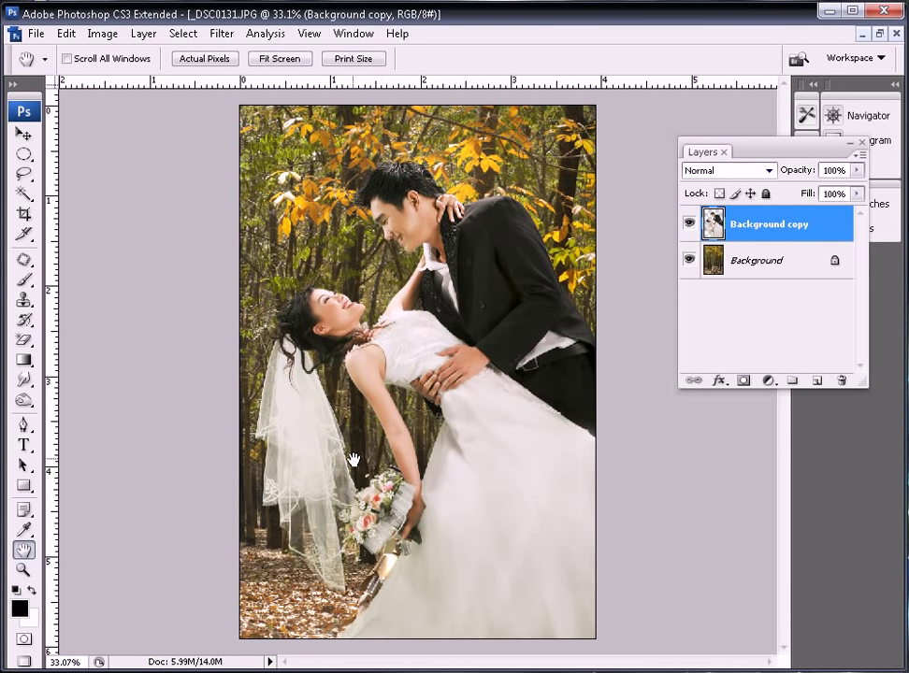
# Inspect the keyed veil, bouquet and hair edges while hiding then reshowing the forest Background
pyautogui.moveTo(277, 413); pyautogui.dragTo(450, 574)
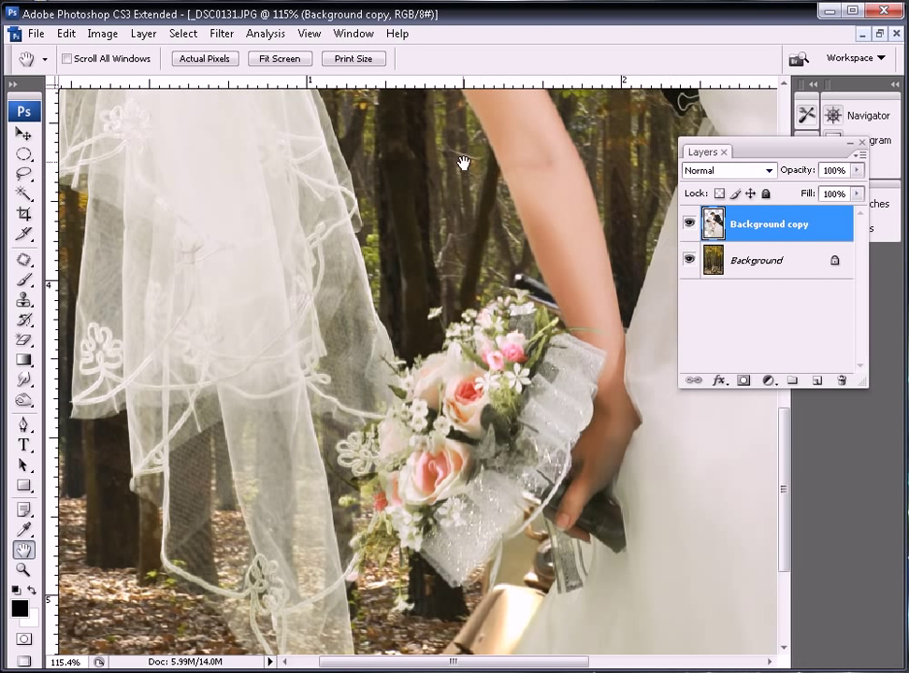
pyautogui.moveTo(461, 159); pyautogui.dragTo(454, 464)
pyautogui.hotkey('ctrl', '-')
pyautogui.hotkey('ctrl', '-')
pyautogui.hotkey('ctrl', '-')
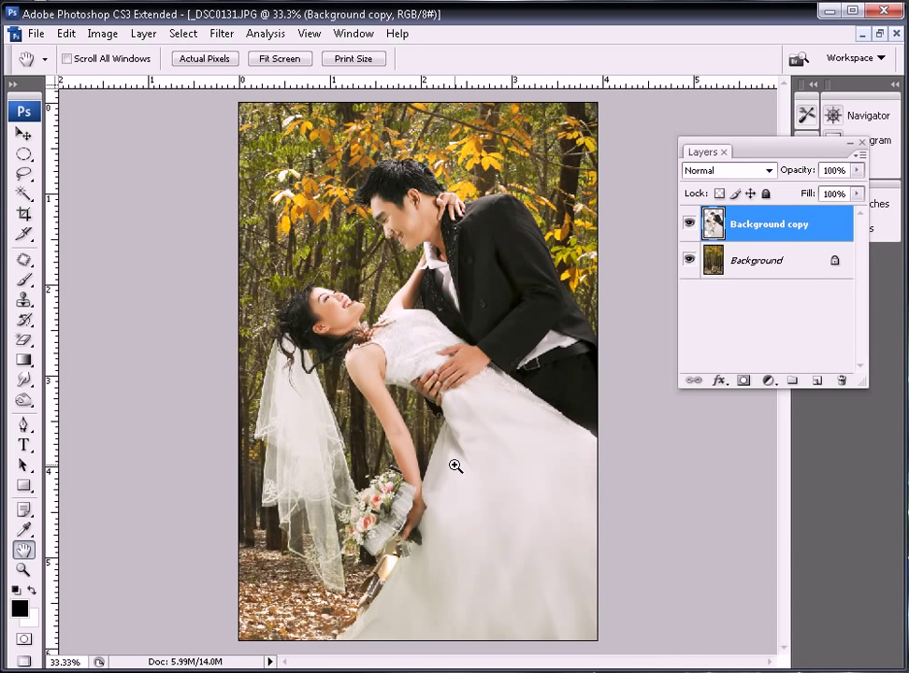
pyautogui.click(689, 259)
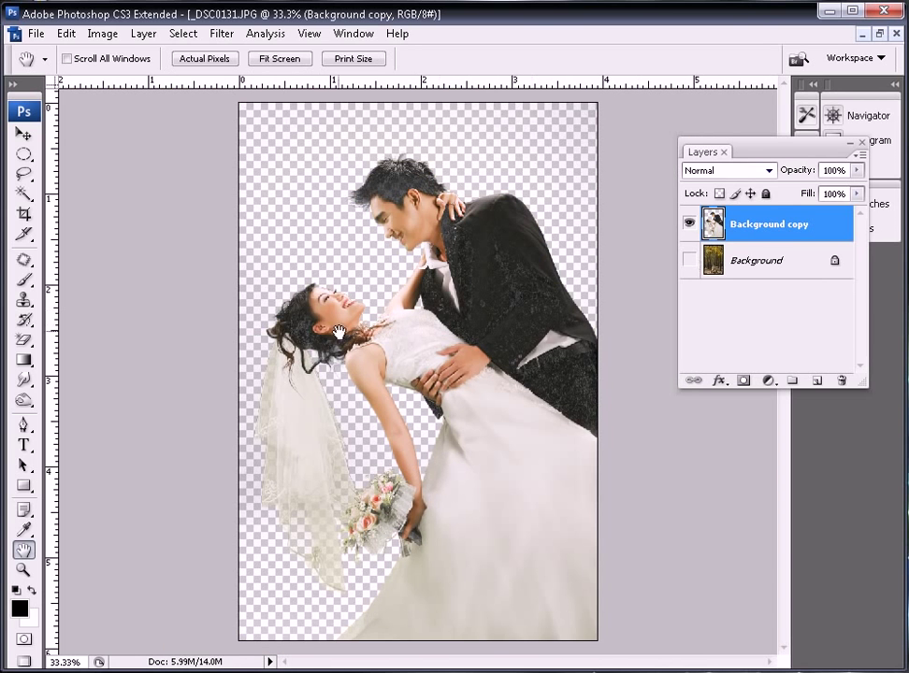
pyautogui.hotkey('ctrl', '+')
pyautogui.hotkey('ctrl', '+')
pyautogui.hotkey('ctrl', '+')
pyautogui.moveTo(305, 153); pyautogui.dragTo(320, 392)
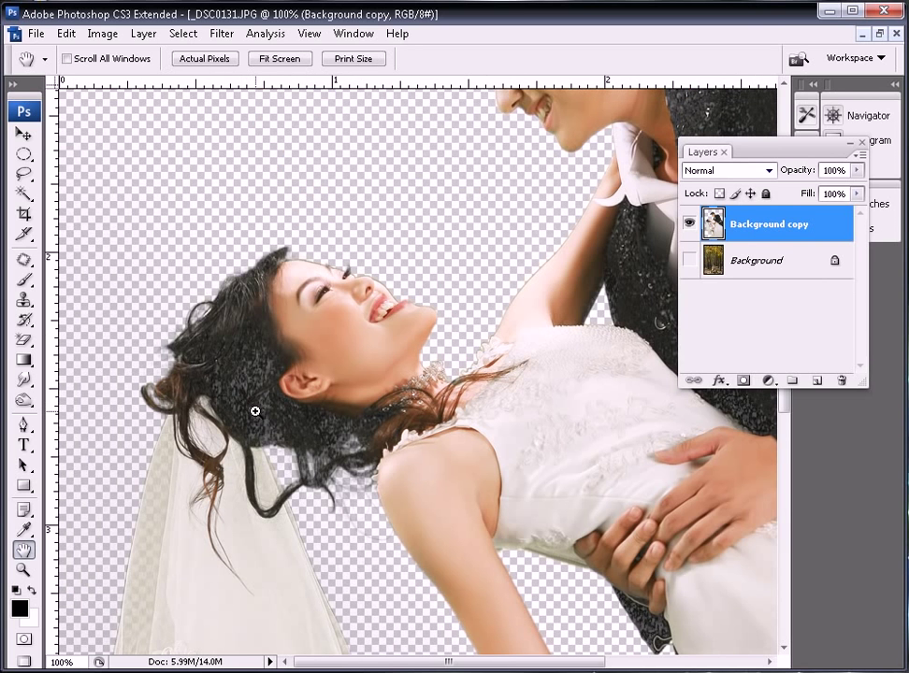
pyautogui.hotkey('ctrl', '-')
pyautogui.hotkey('ctrl', '-')
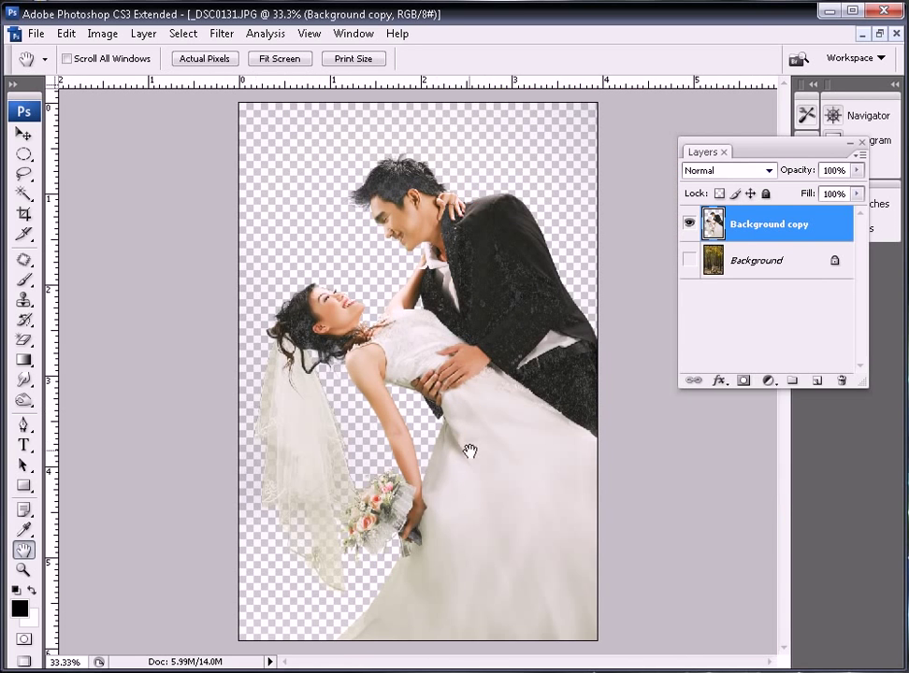
pyautogui.click(688, 261)
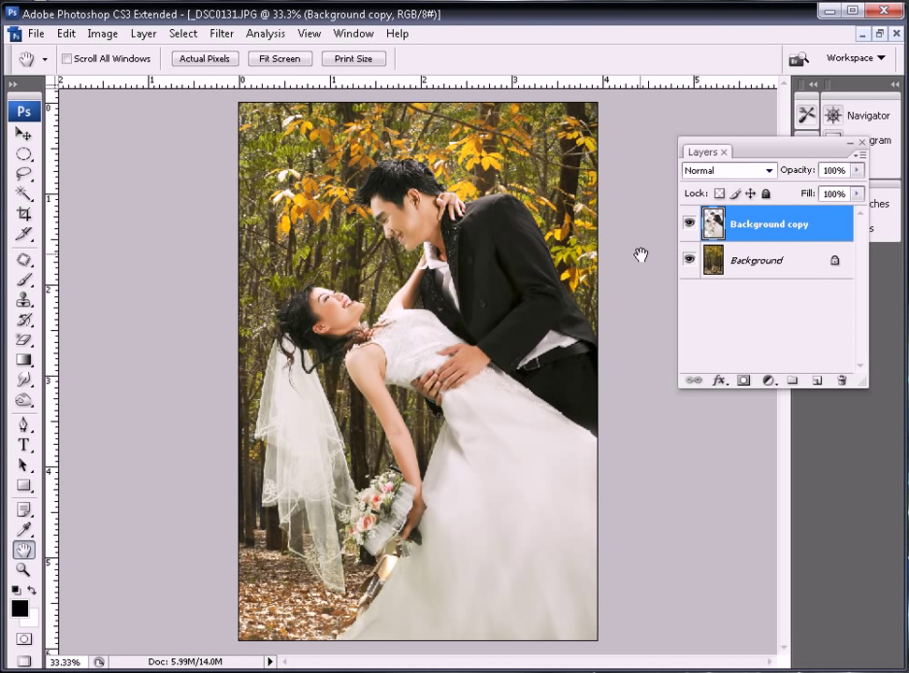
pyautogui.click(354, 33)
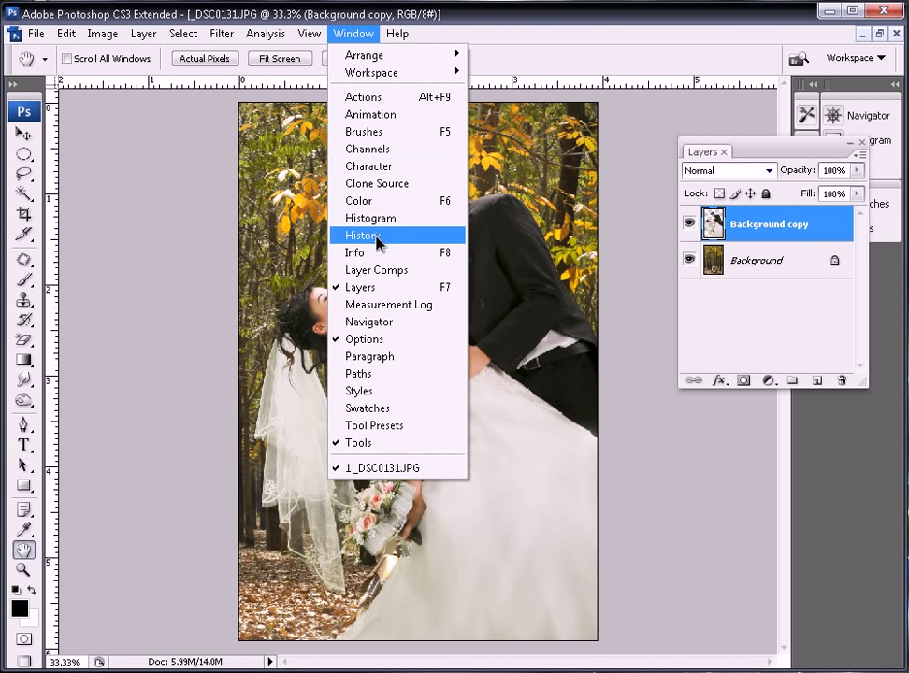
# Step back in History before the AdvantEdge key and duplicate the green-screen layer into a new document
pyautogui.click(377, 243)
pyautogui.click(614, 208)
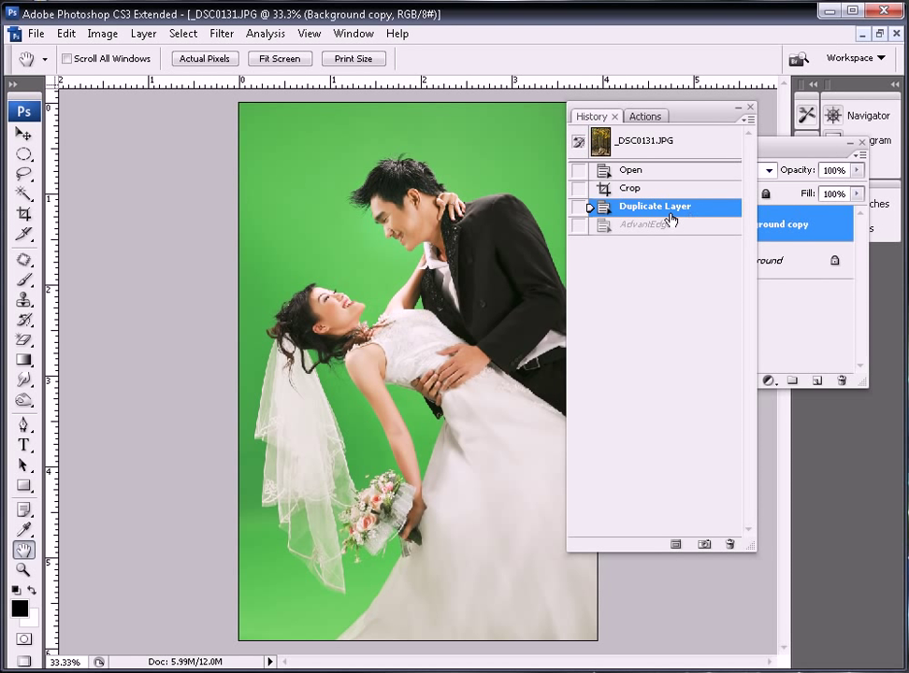
pyautogui.click(801, 222)
pyautogui.rightClick(801, 222)
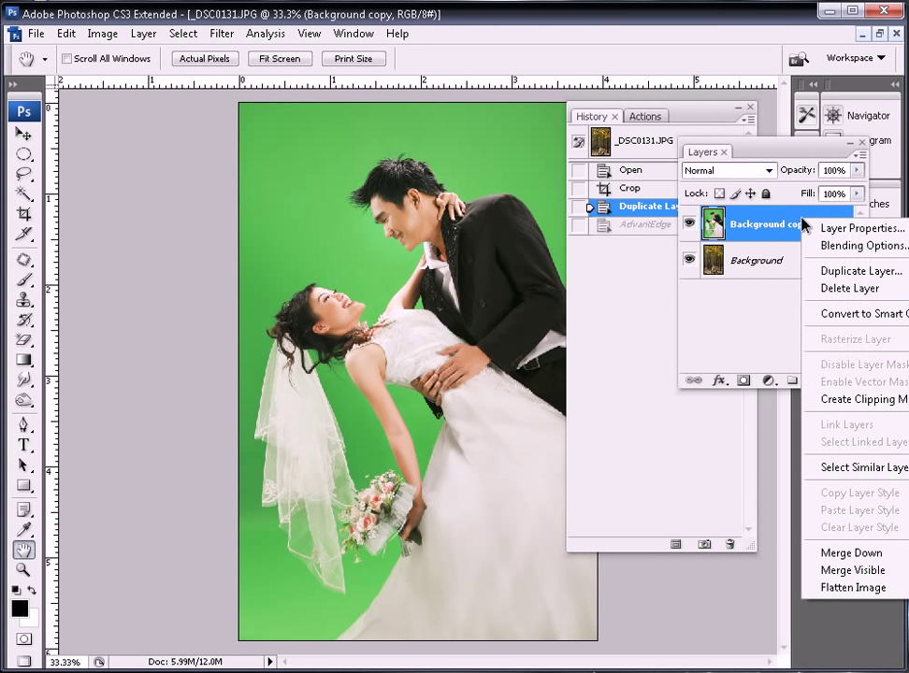
pyautogui.click(860, 271)
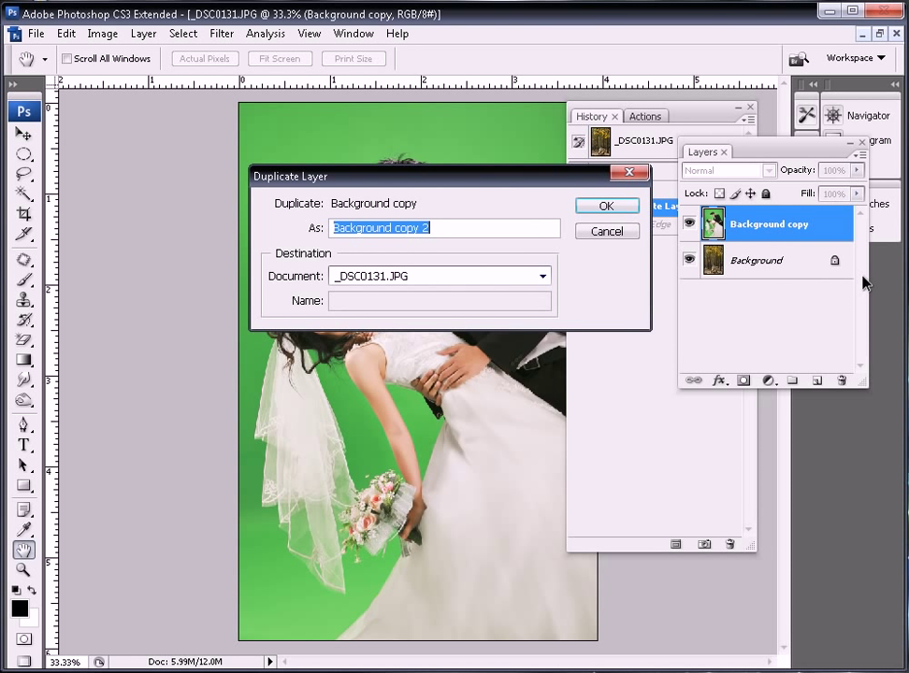
pyautogui.click(364, 276)
pyautogui.click(371, 310)
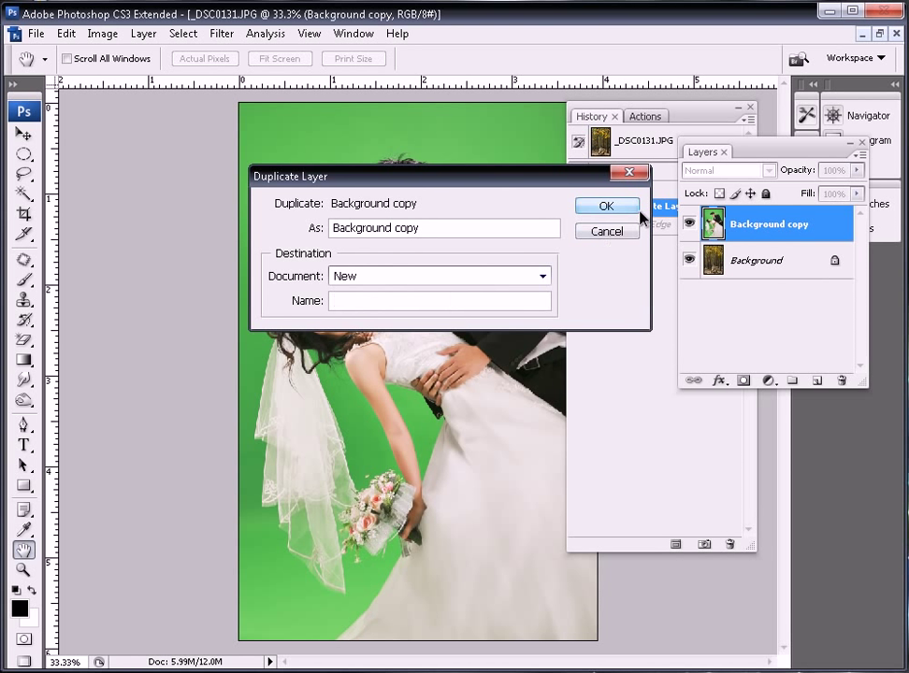
pyautogui.click(632, 210)
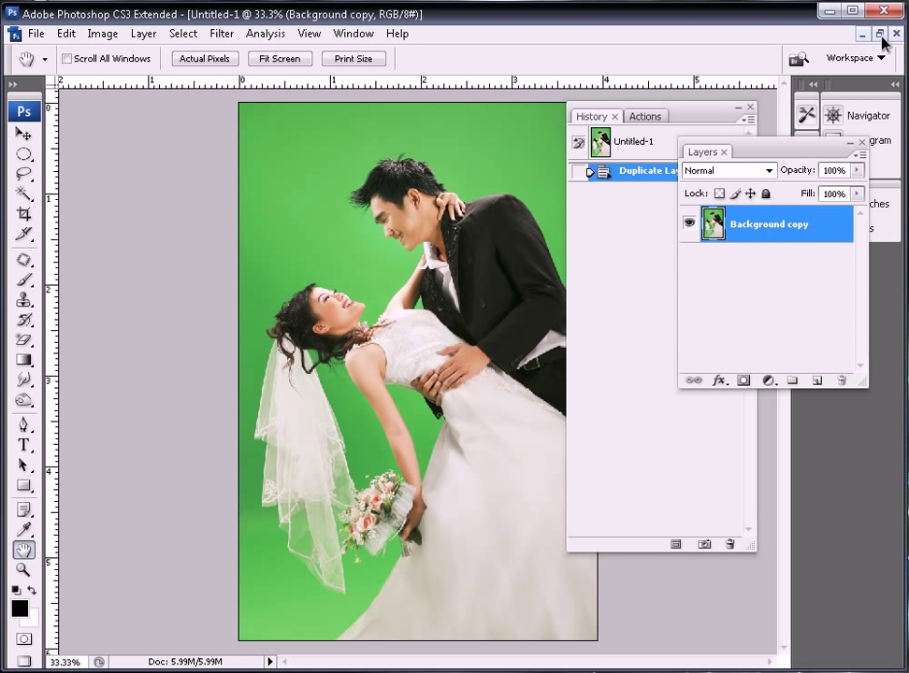
# Float Untitled-1 and _DSC0131.JPG side by side and restore the keyed result in History
pyautogui.click(879, 34)
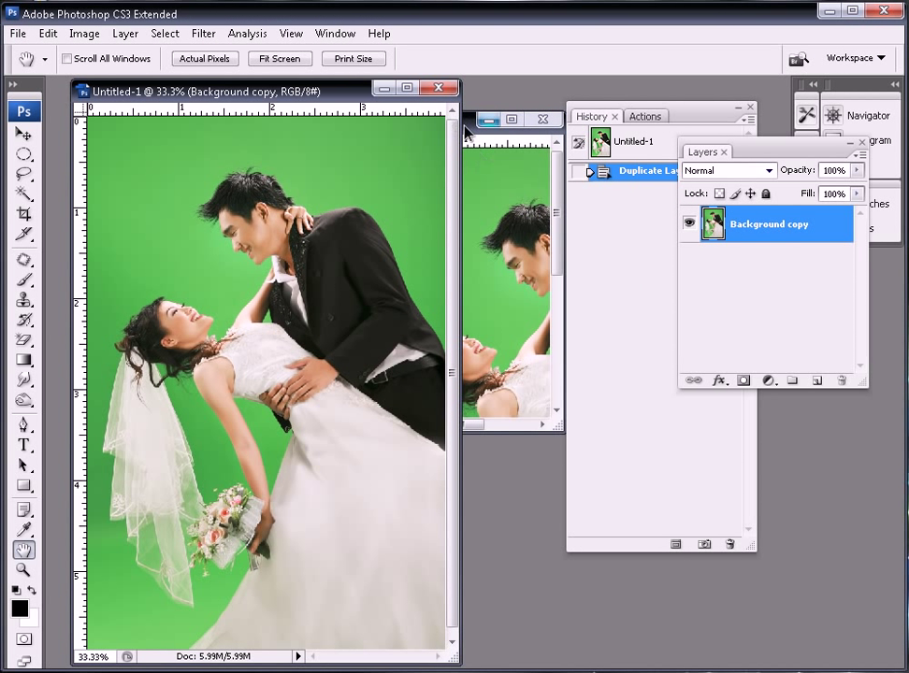
pyautogui.click(489, 119)
pyautogui.moveTo(173, 90)
pyautogui.mouseDown()
pyautogui.moveTo(323, 89)
pyautogui.moveTo(302, 89)
pyautogui.mouseUp()
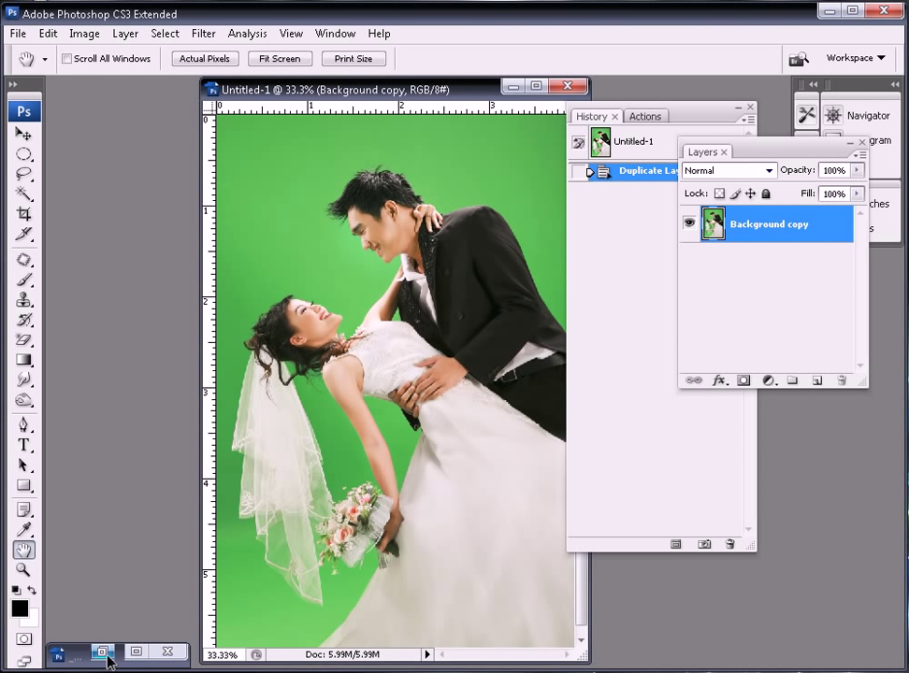
pyautogui.click(101, 652)
pyautogui.moveTo(462, 131); pyautogui.dragTo(217, 140)
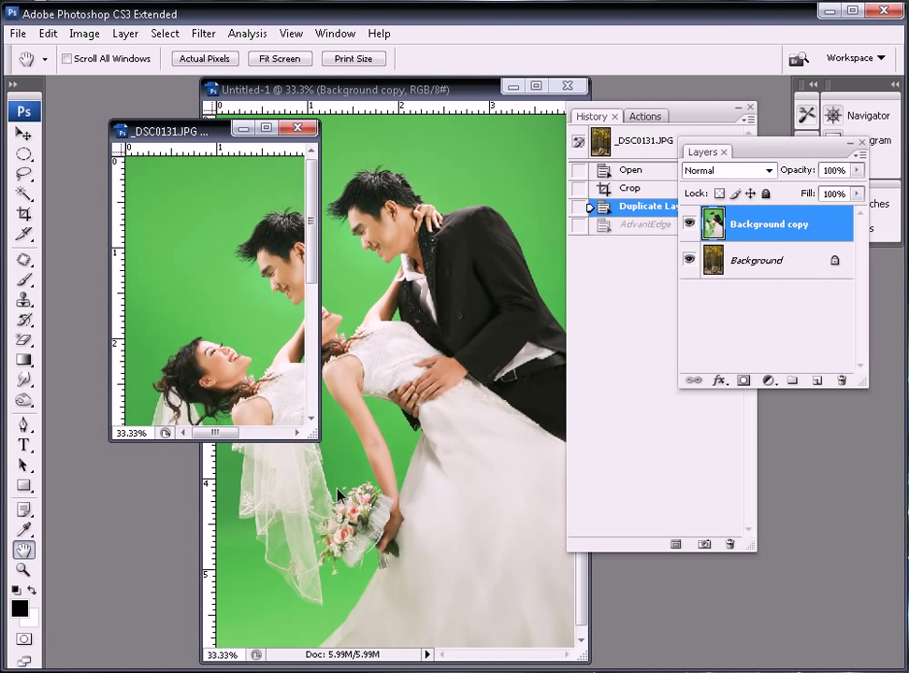
pyautogui.moveTo(311, 432); pyautogui.dragTo(435, 620)
pyautogui.click(645, 227)
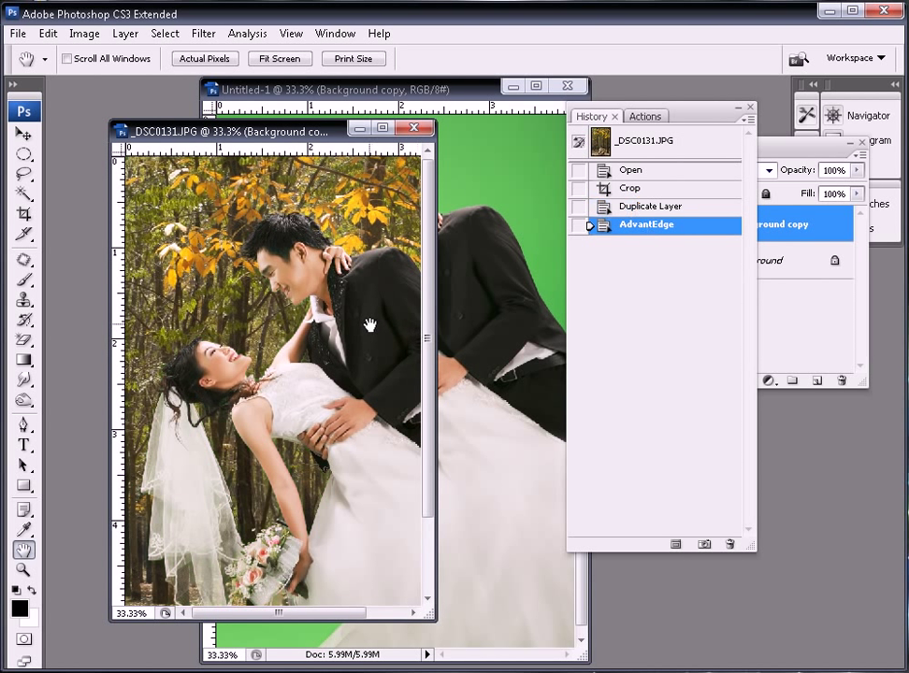
pyautogui.click(749, 107)
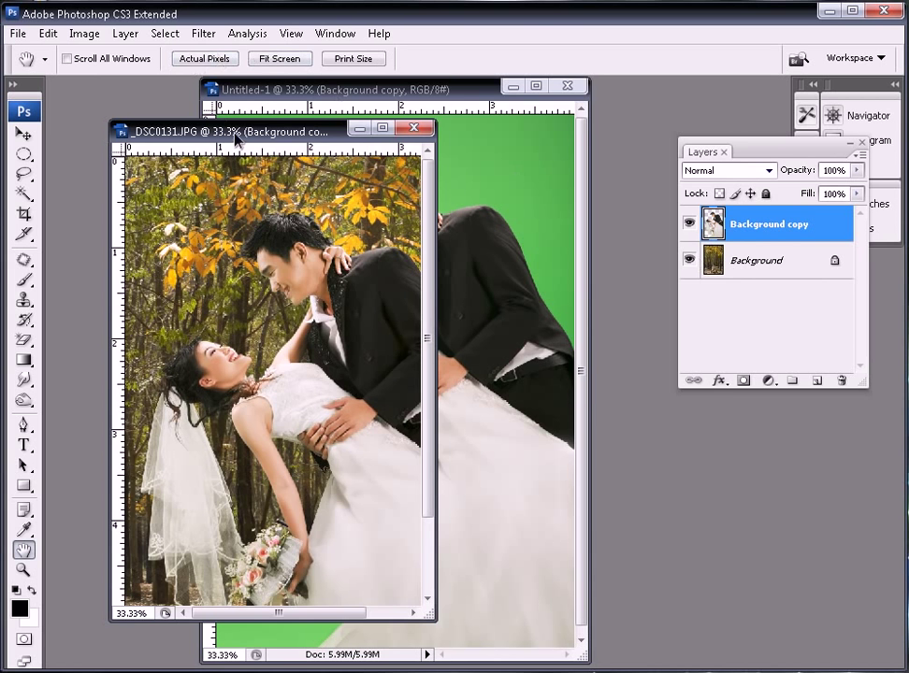
# Duplicate the green-screen layer from Untitled-1 into _DSC0131.JPG
pyautogui.moveTo(235, 137); pyautogui.dragTo(481, 127)
pyautogui.click(338, 90)
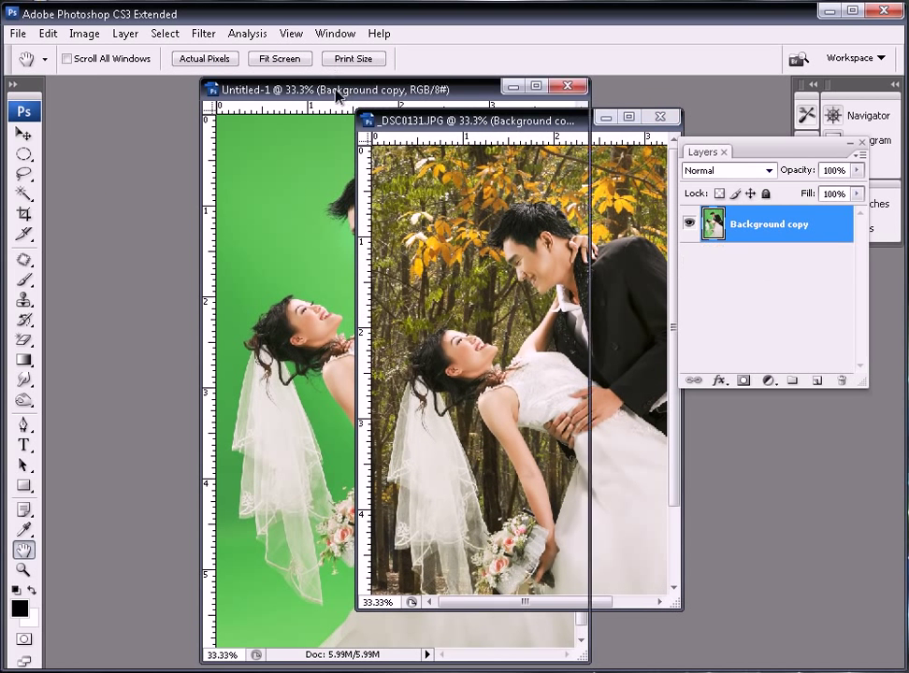
pyautogui.moveTo(338, 91); pyautogui.dragTo(204, 102)
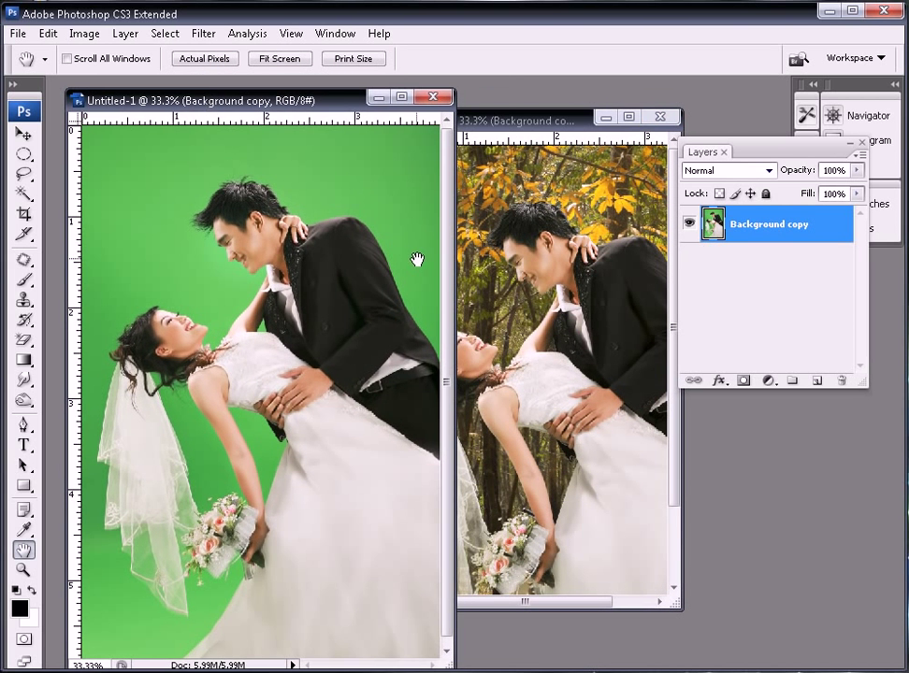
pyautogui.rightClick(724, 235)
pyautogui.click(743, 284)
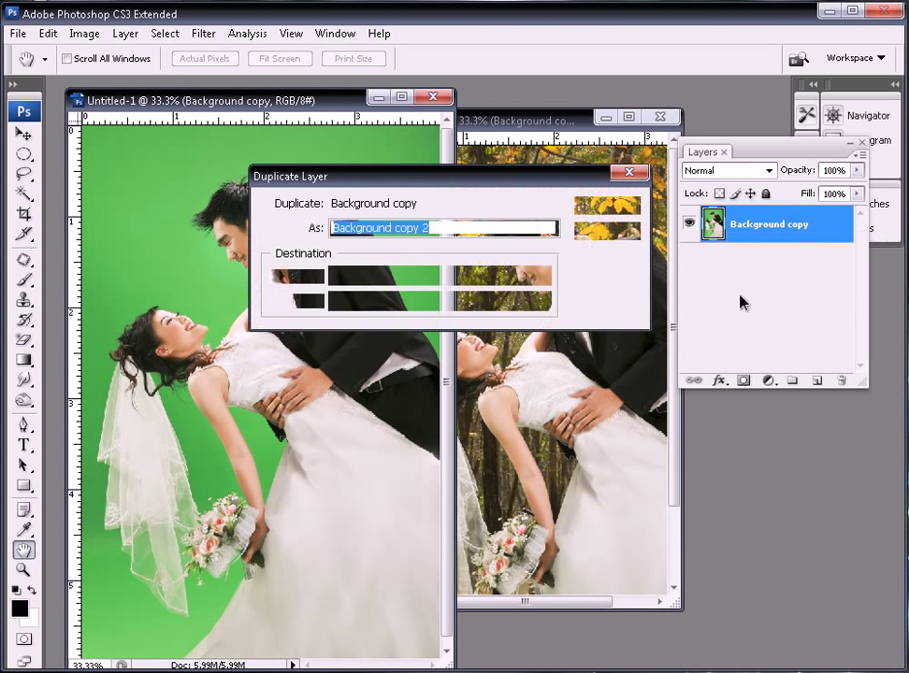
pyautogui.click(402, 276)
pyautogui.click(373, 292)
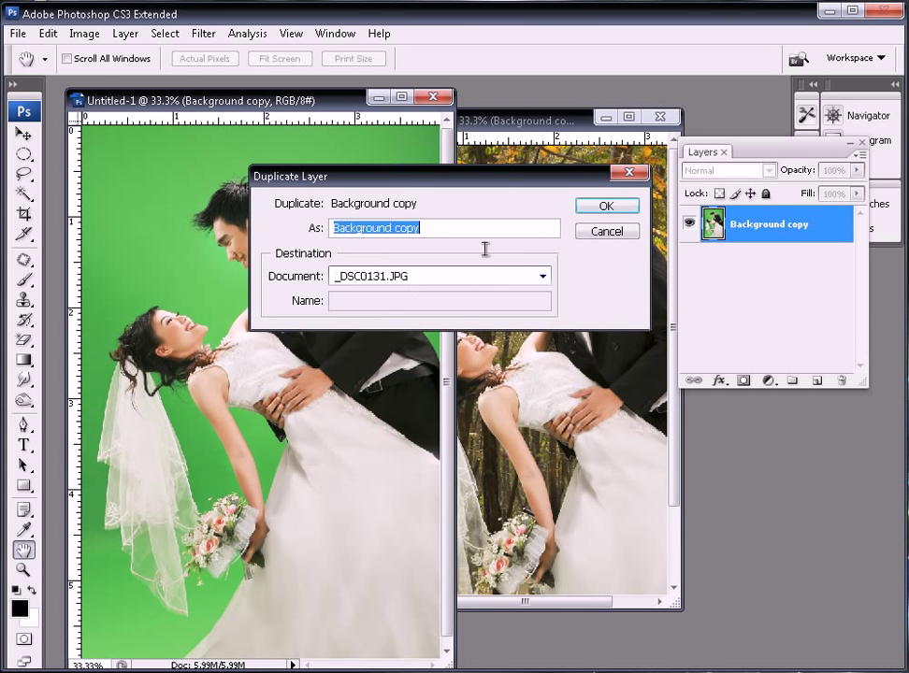
pyautogui.press('Return')
# Close Untitled-1 without saving, maximize _DSC0131.JPG, and show the copied green-screen layer
pyautogui.click(433, 98)
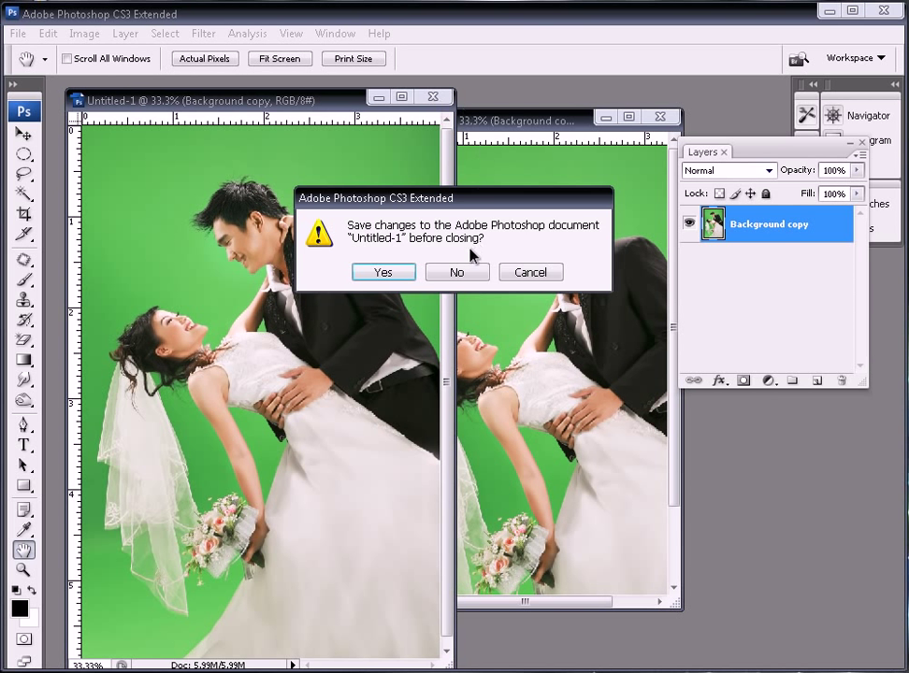
pyautogui.click(456, 272)
pyautogui.click(628, 117)
pyautogui.click(690, 226)
pyautogui.click(739, 266)
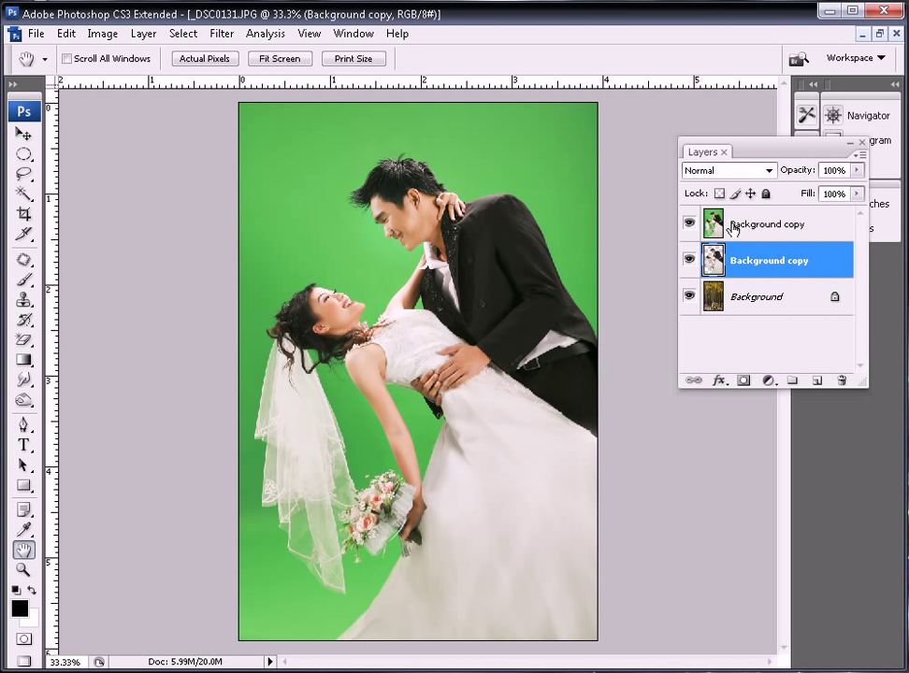
# Ctrl-click the keyed layer thumbnail for its outline, trash that layer, and reshow the green-screen layer
pyautogui.click(689, 225)
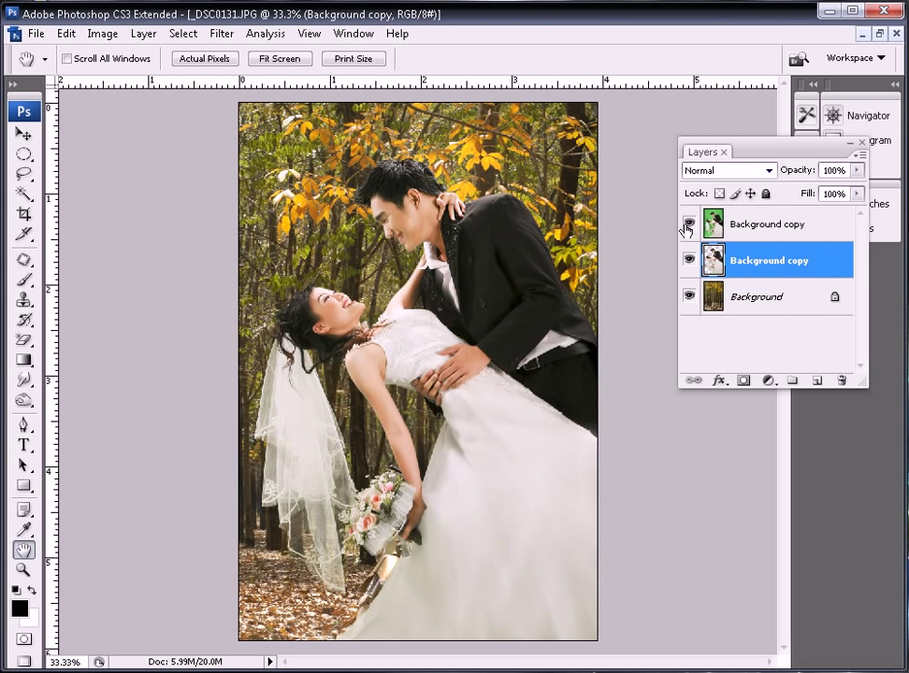
pyautogui.click(688, 225)
pyautogui.click(688, 225)
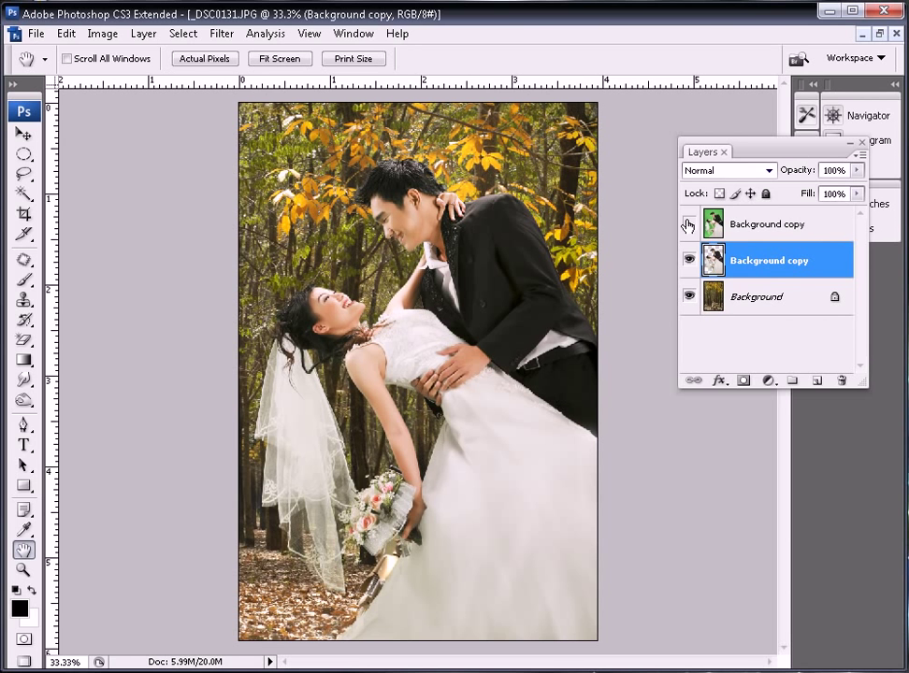
pyautogui.keyDown('ctrl'); pyautogui.click(713, 262); pyautogui.keyUp('ctrl')
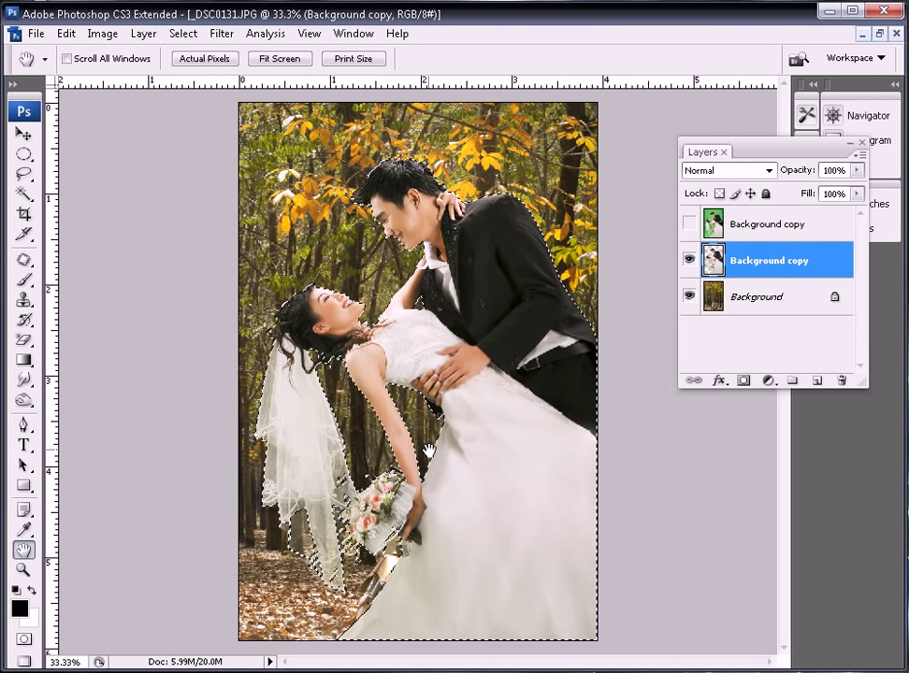
pyautogui.moveTo(797, 260); pyautogui.dragTo(850, 376)
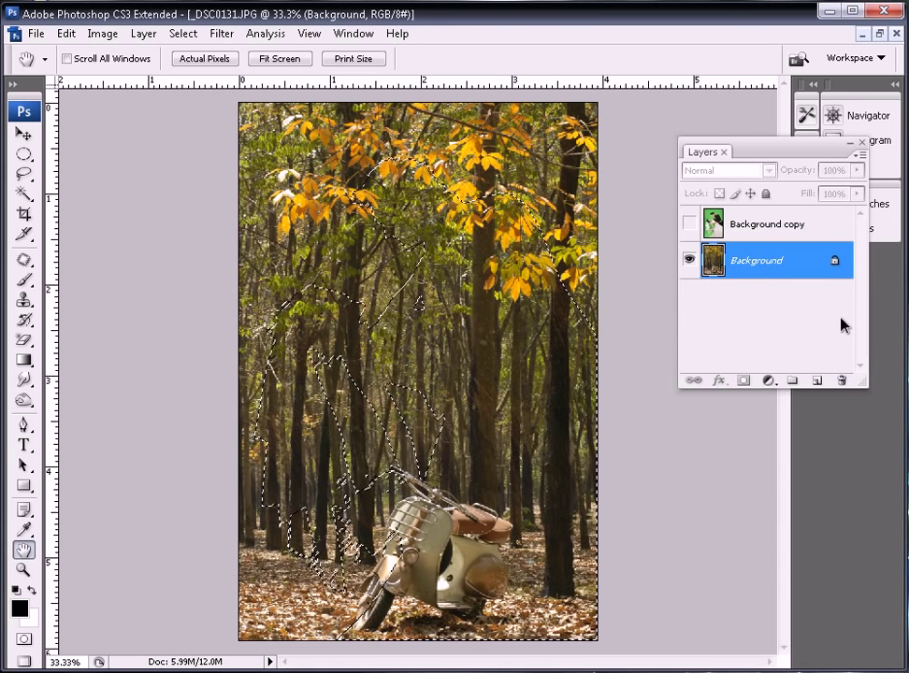
pyautogui.click(767, 224)
pyautogui.click(689, 224)
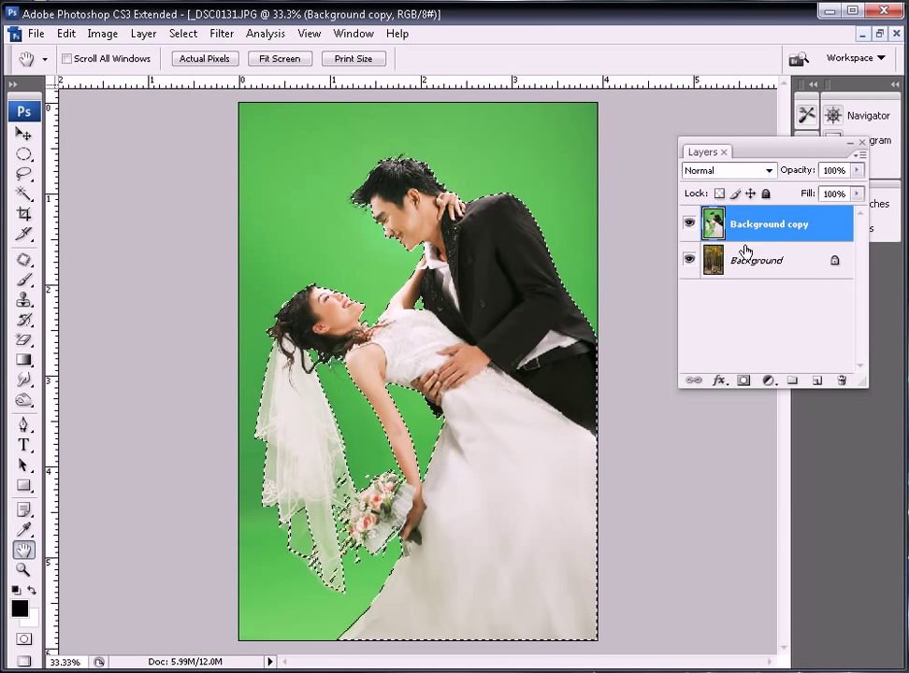
# Save the couple selection as a channel and deselect
pyautogui.click(183, 32)
pyautogui.click(246, 346)
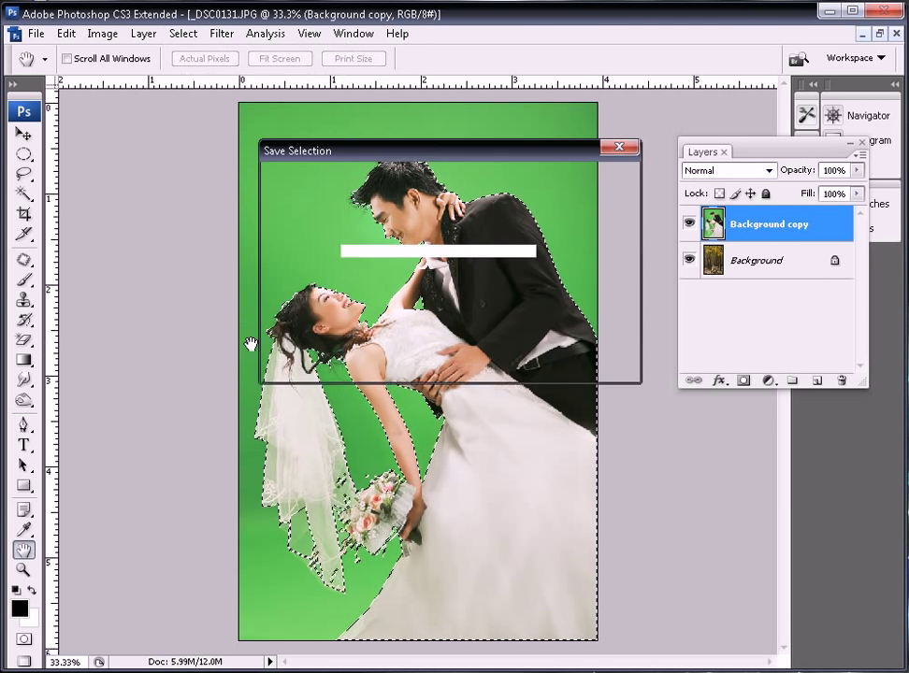
pyautogui.click(582, 187)
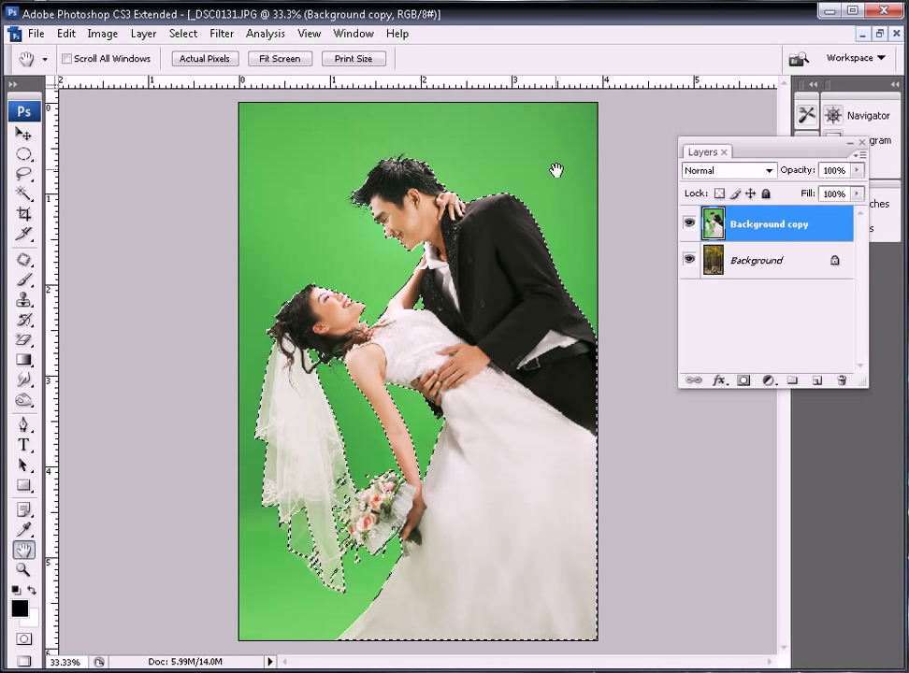
pyautogui.hotkey('ctrl', 'd')
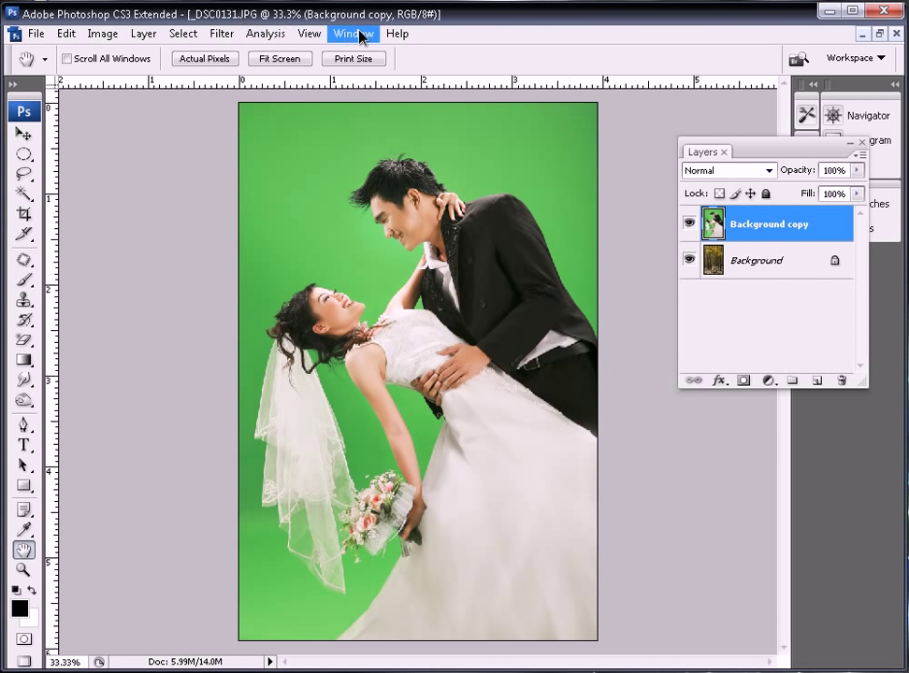
# Show the Channels panel enlarged and view the Alpha 1 mask
pyautogui.click(355, 32)
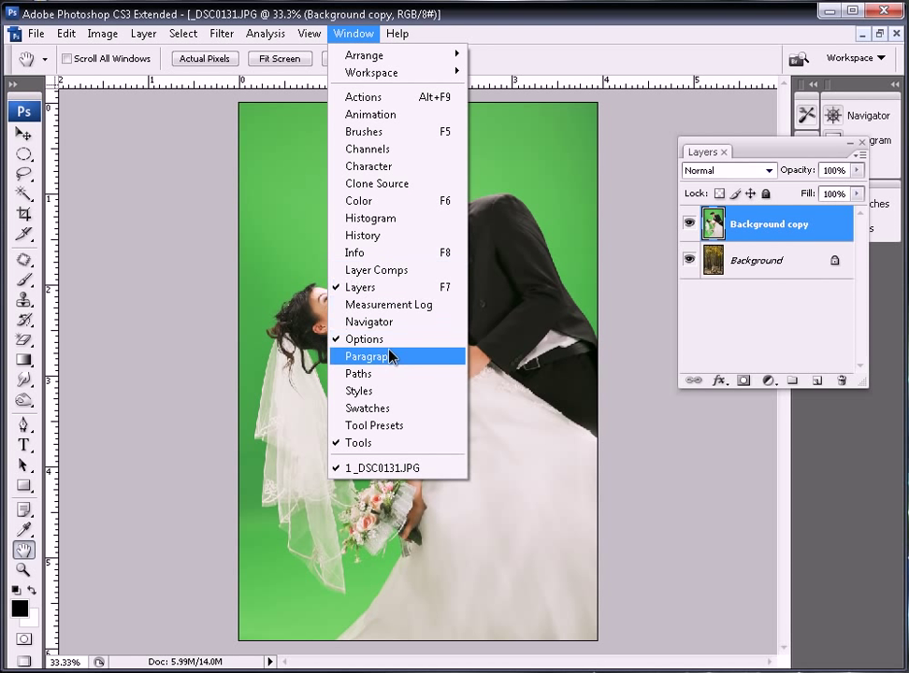
pyautogui.click(380, 150)
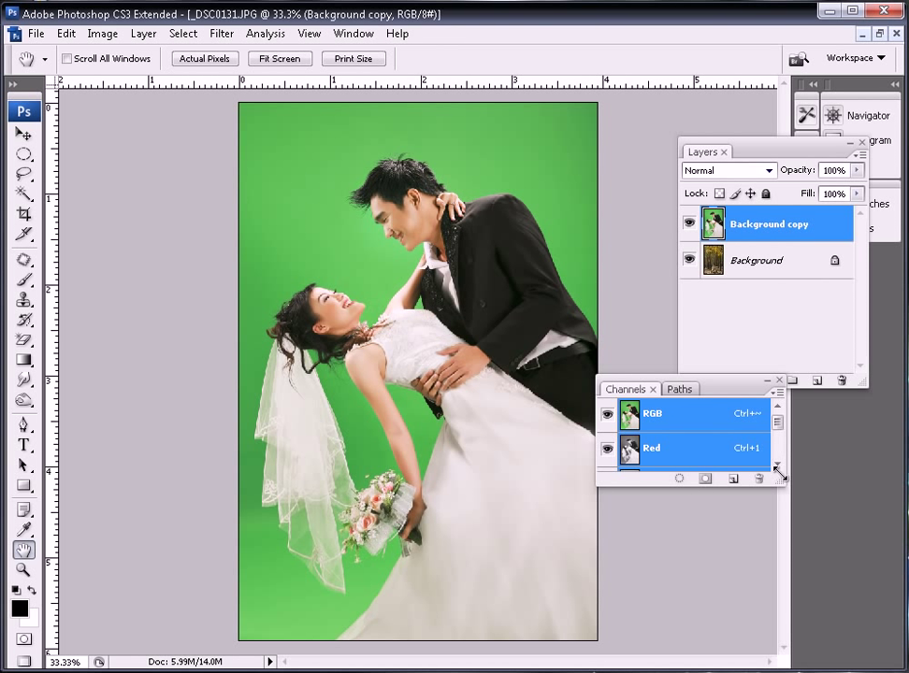
pyautogui.moveTo(778, 474); pyautogui.dragTo(756, 624)
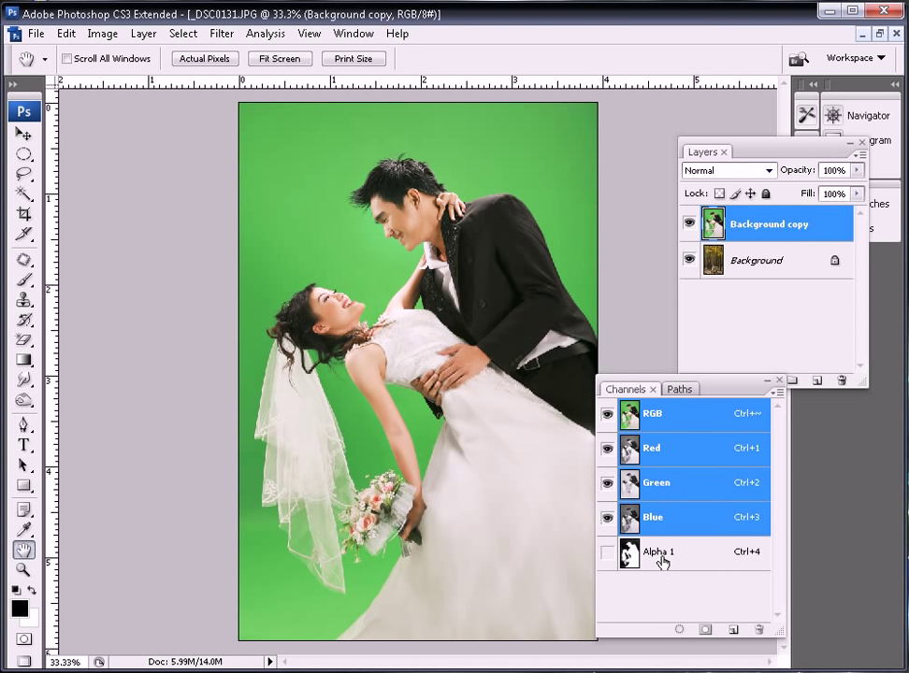
pyautogui.click(659, 553)
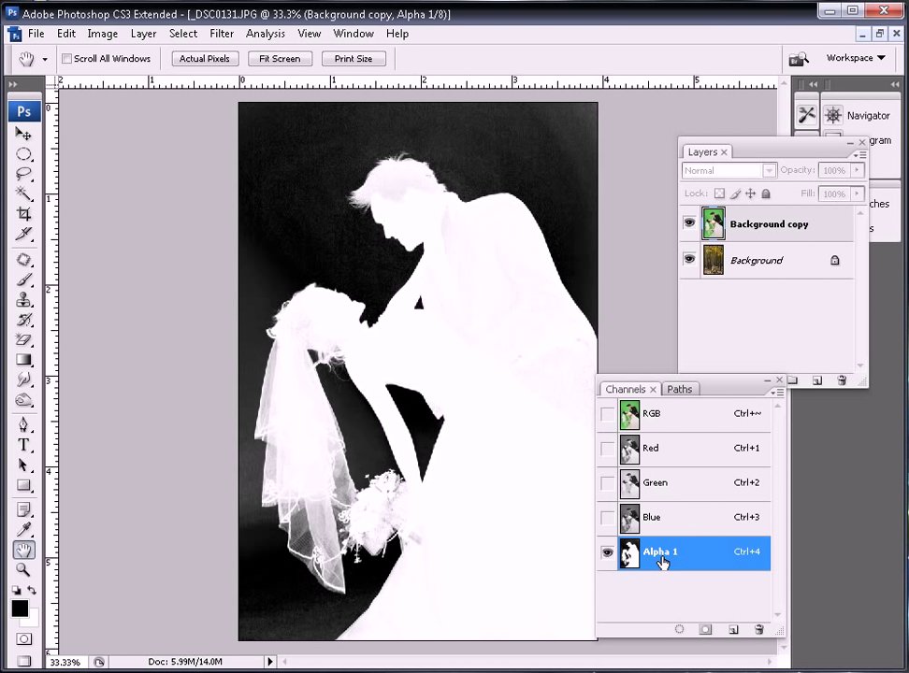
# Zoom and pan the Alpha 1 mask to a close-up of the groom's hair
pyautogui.moveTo(243, 143); pyautogui.dragTo(509, 346)
pyautogui.moveTo(536, 295)
pyautogui.mouseDown()
pyautogui.moveTo(465, 277)
pyautogui.moveTo(491, 430)
pyautogui.mouseUp()
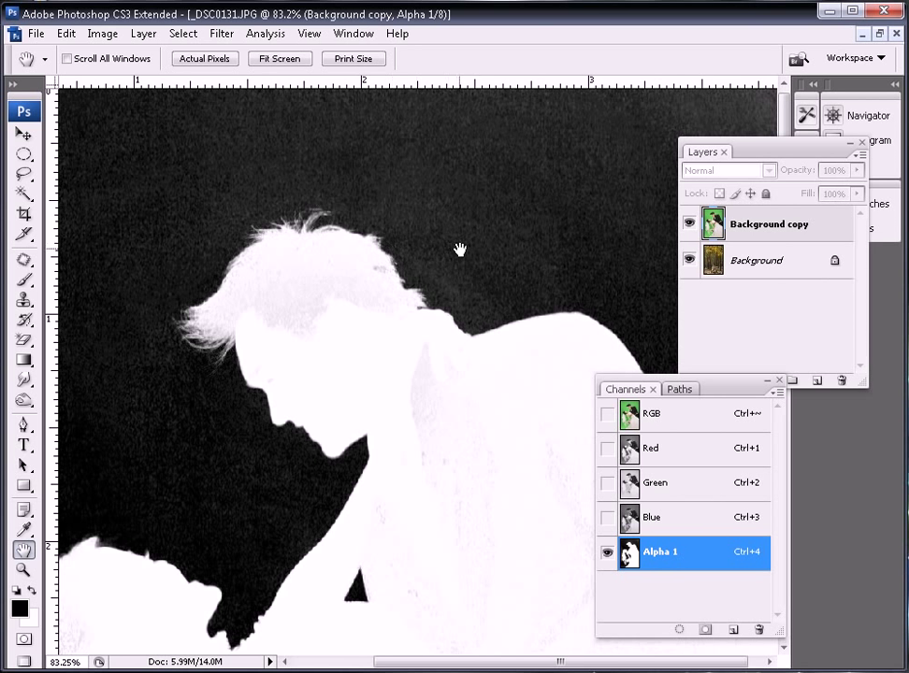
pyautogui.moveTo(256, 116); pyautogui.dragTo(620, 466)
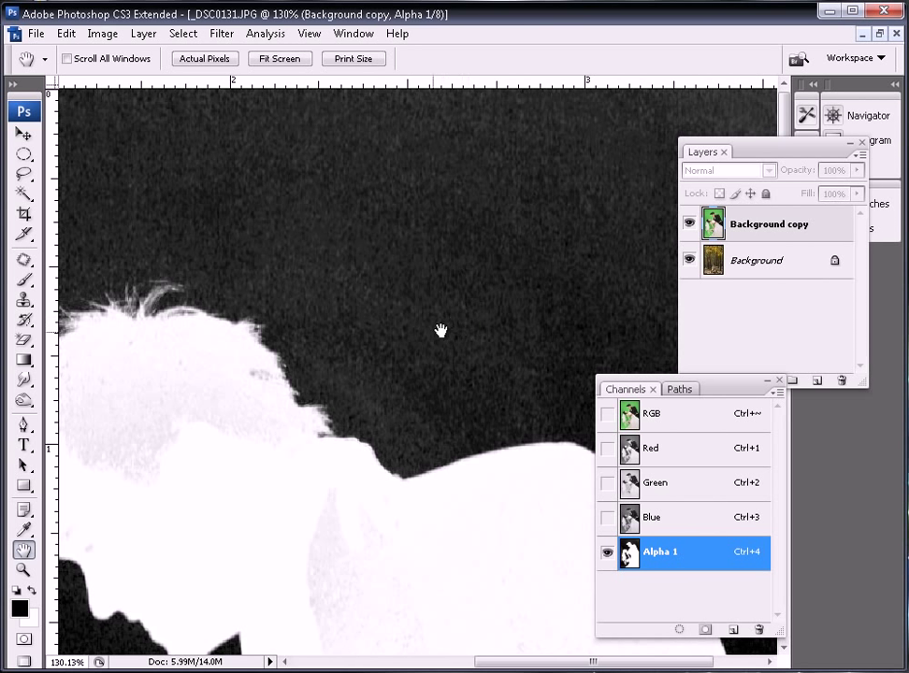
pyautogui.moveTo(126, 410); pyautogui.dragTo(274, 299)
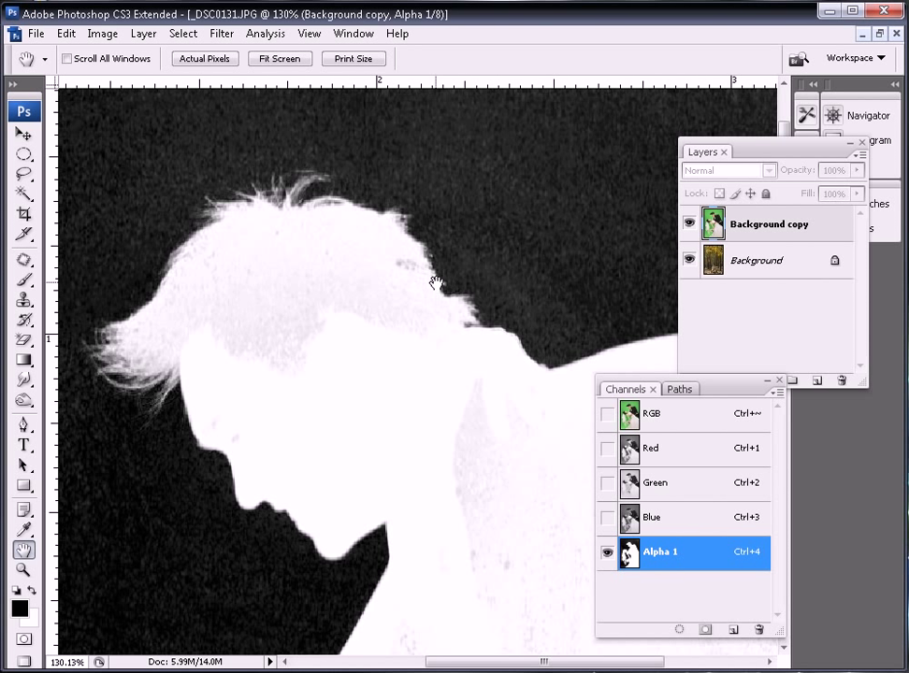
# With the Burn tool at a 300 px brush, darken the grey background around the hair, face and neck
pyautogui.click(29, 402)
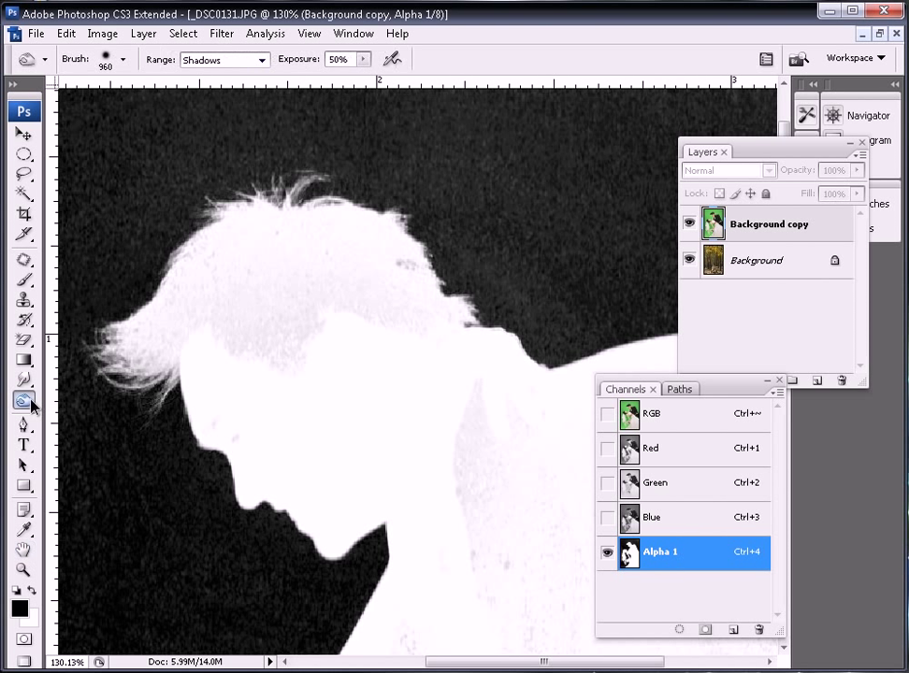
pyautogui.moveTo(31, 404); pyautogui.dragTo(76, 411)
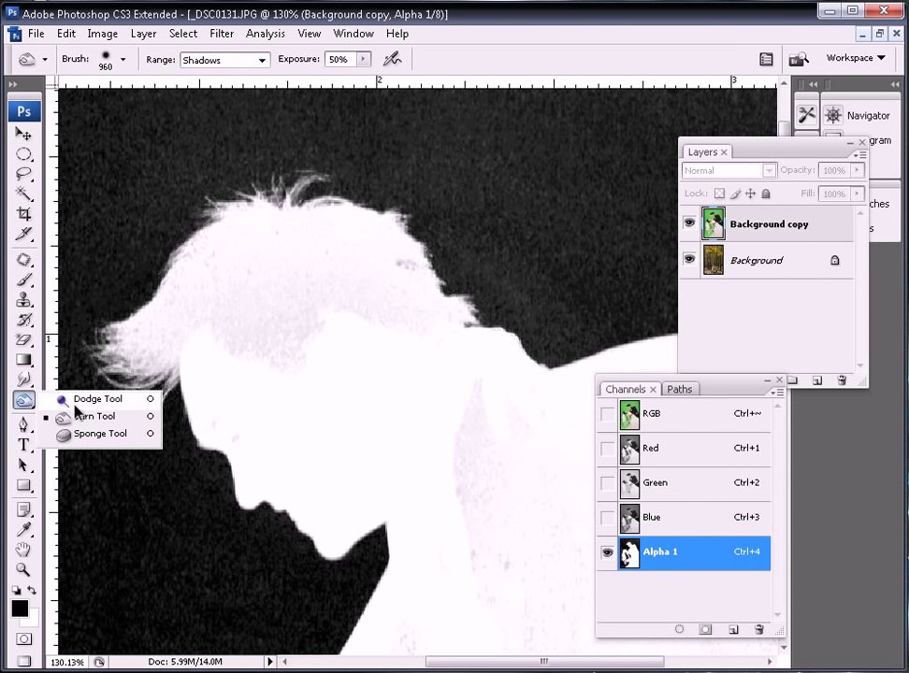
pyautogui.click(23, 402)
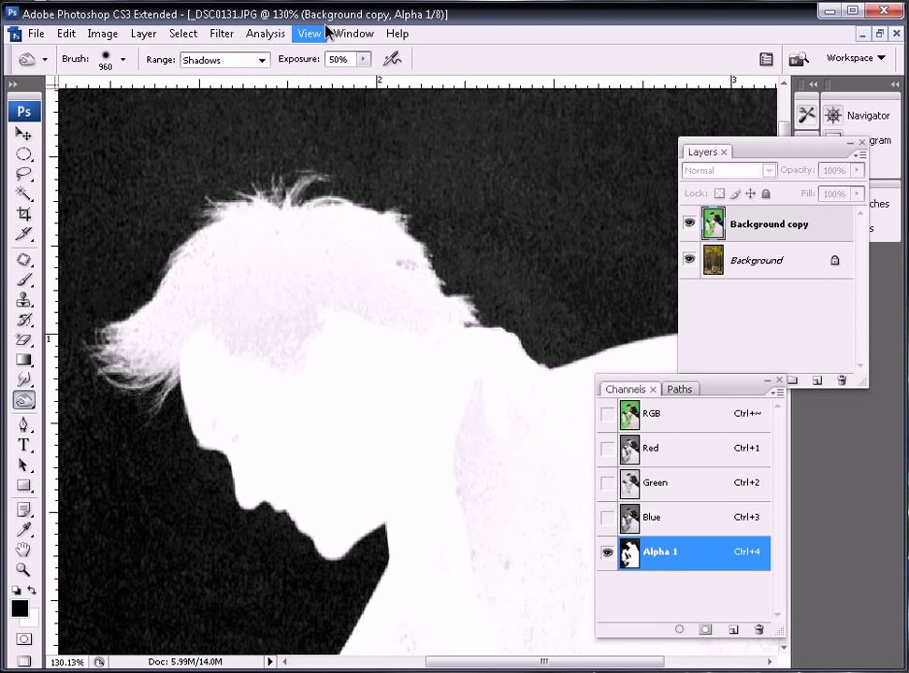
pyautogui.press('[')
pyautogui.press('[')
pyautogui.press('[')
pyautogui.press('[')
pyautogui.press('[')
pyautogui.press('[')
pyautogui.press('[')
pyautogui.press('[')
pyautogui.press('[')
pyautogui.moveTo(411, 203); pyautogui.dragTo(550, 305)
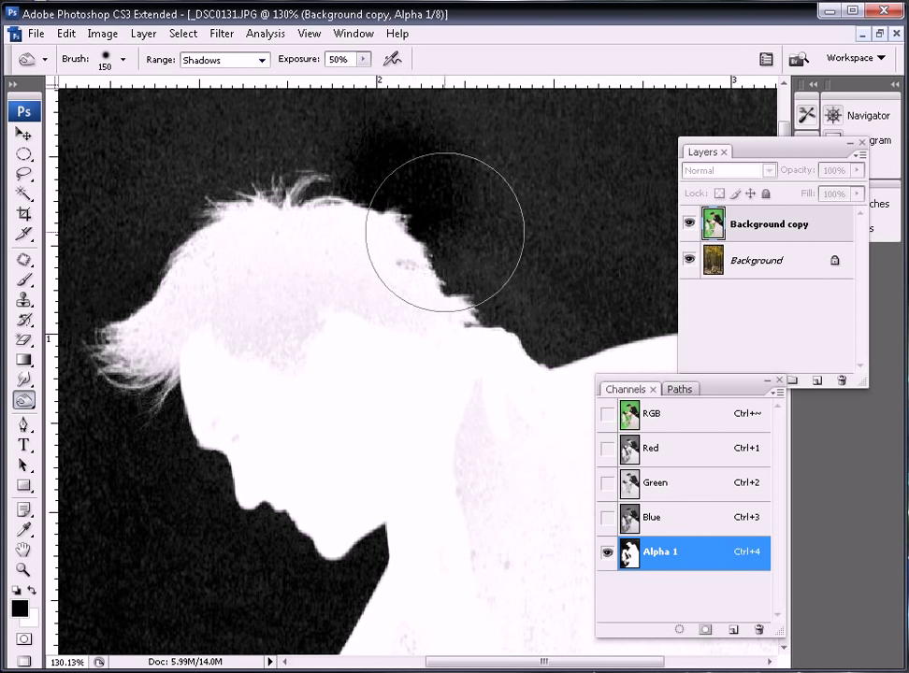
pyautogui.moveTo(570, 251)
pyautogui.mouseDown()
pyautogui.moveTo(233, 345)
pyautogui.moveTo(336, 233)
pyautogui.moveTo(177, 138)
pyautogui.moveTo(450, 152)
pyautogui.mouseUp()
pyautogui.moveTo(172, 214)
pyautogui.mouseDown()
pyautogui.moveTo(176, 245)
pyautogui.moveTo(117, 213)
pyautogui.mouseUp()
pyautogui.moveTo(166, 138)
pyautogui.mouseDown()
pyautogui.moveTo(300, 138)
pyautogui.moveTo(159, 281)
pyautogui.moveTo(310, 467)
pyautogui.mouseUp()
pyautogui.moveTo(325, 511); pyautogui.dragTo(315, 272)
pyautogui.moveTo(355, 314)
pyautogui.mouseDown()
pyautogui.moveTo(470, 385)
pyautogui.moveTo(361, 555)
pyautogui.mouseUp()
# Darken the grey background on the left side of the mask to black
pyautogui.moveTo(116, 246); pyautogui.dragTo(326, 224)
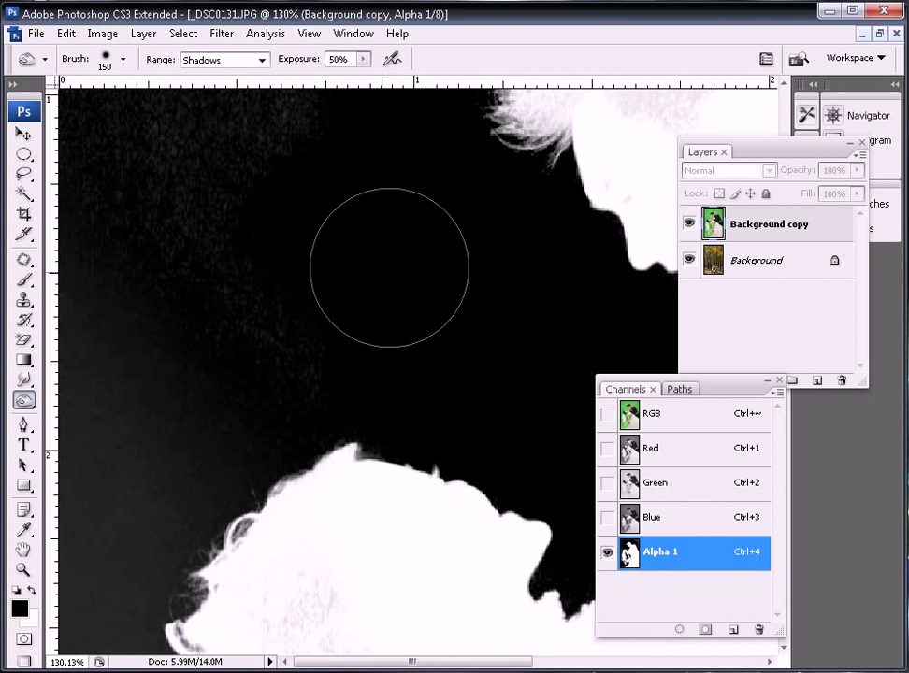
pyautogui.moveTo(208, 440)
pyautogui.mouseDown()
pyautogui.moveTo(187, 266)
pyautogui.moveTo(91, 392)
pyautogui.mouseUp()
pyautogui.moveTo(92, 466); pyautogui.dragTo(85, 267)
pyautogui.moveTo(121, 324)
pyautogui.mouseDown()
pyautogui.moveTo(94, 537)
pyautogui.moveTo(58, 636)
pyautogui.mouseUp()
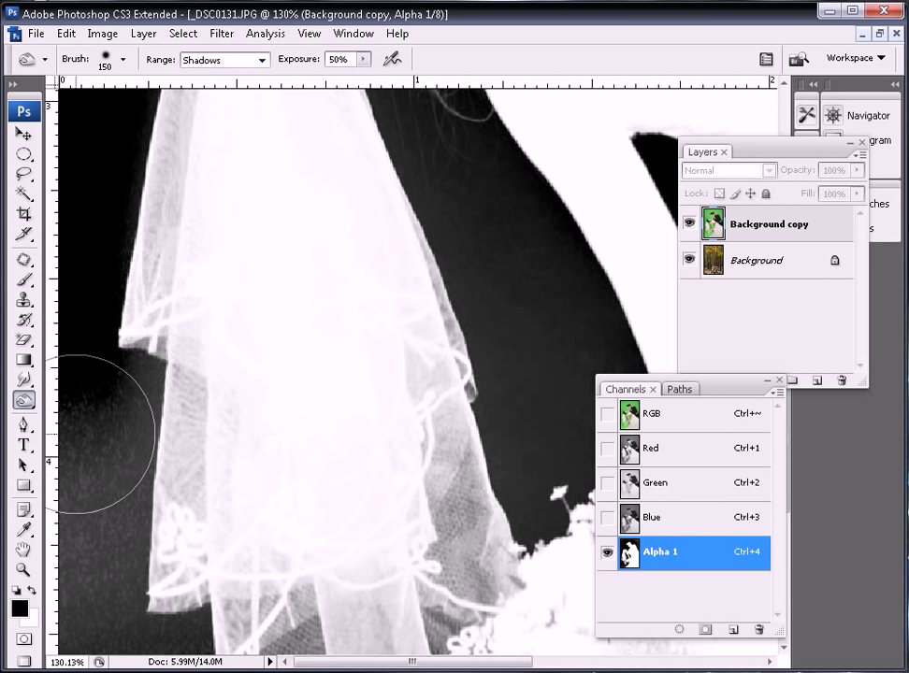
# Pan down to inspect the lower veil edge and the gap between veil and suit
pyautogui.scroll(-5, 85, 593)
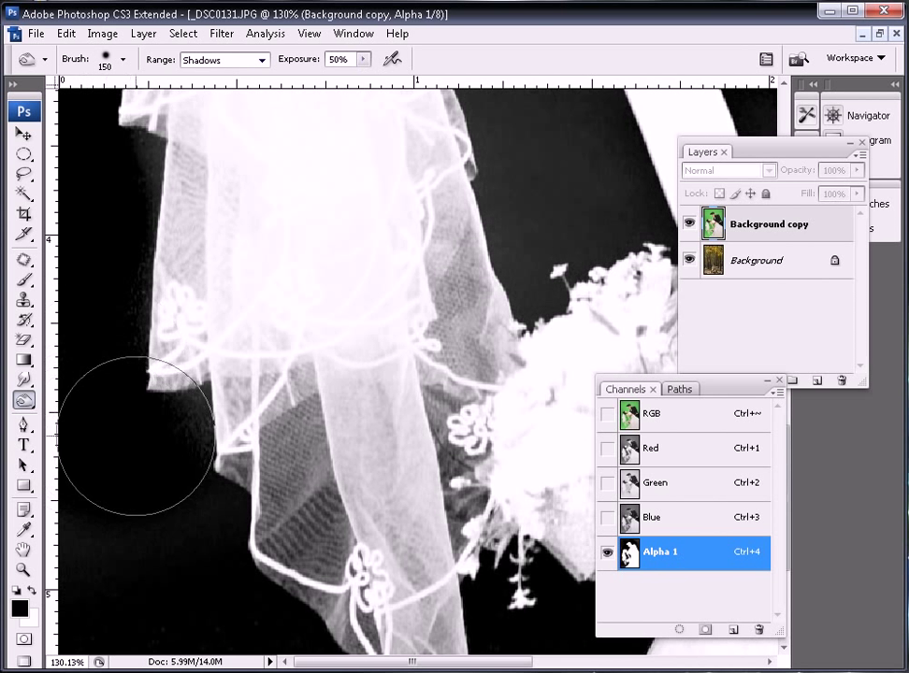
pyautogui.scroll(-5, 168, 548)
pyautogui.moveTo(459, 538)
pyautogui.mouseDown()
pyautogui.moveTo(243, 470)
pyautogui.moveTo(251, 533)
pyautogui.mouseUp()
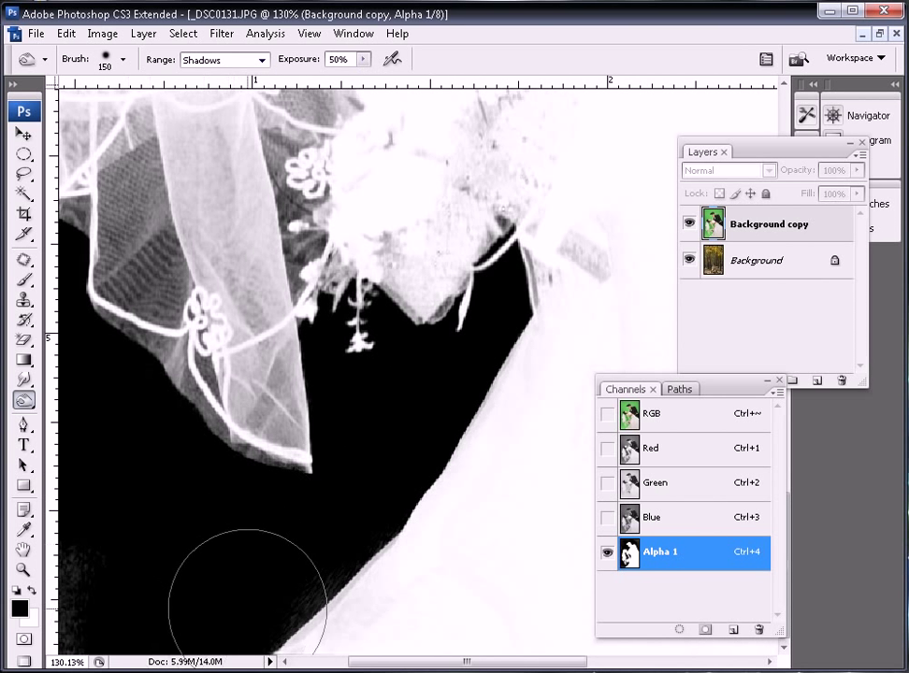
pyautogui.hscroll(-3, 374, 496)
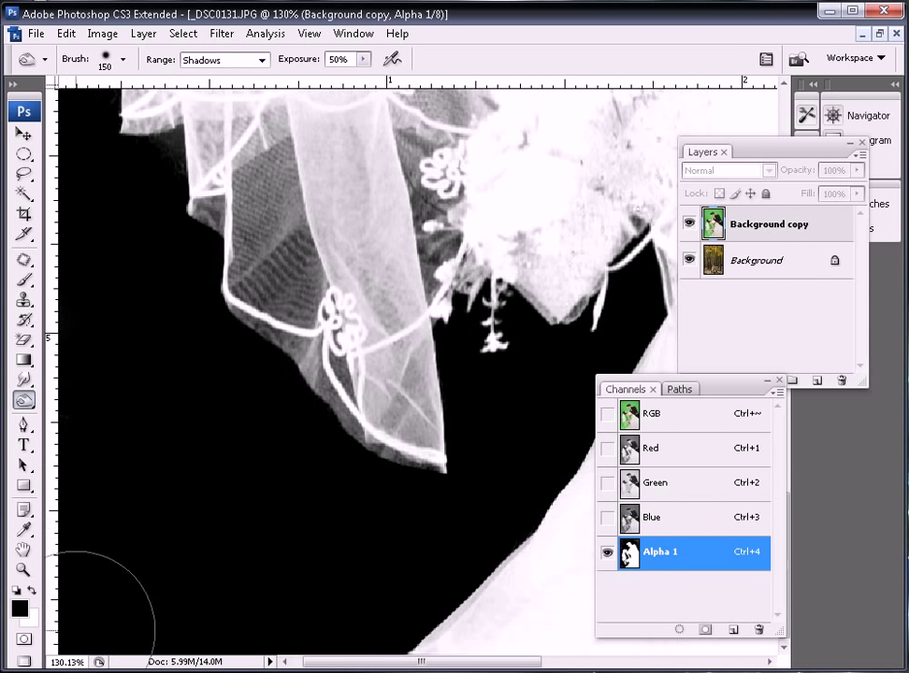
pyautogui.scroll(9, 203, 582)
pyautogui.hscroll(7, 189, 385)
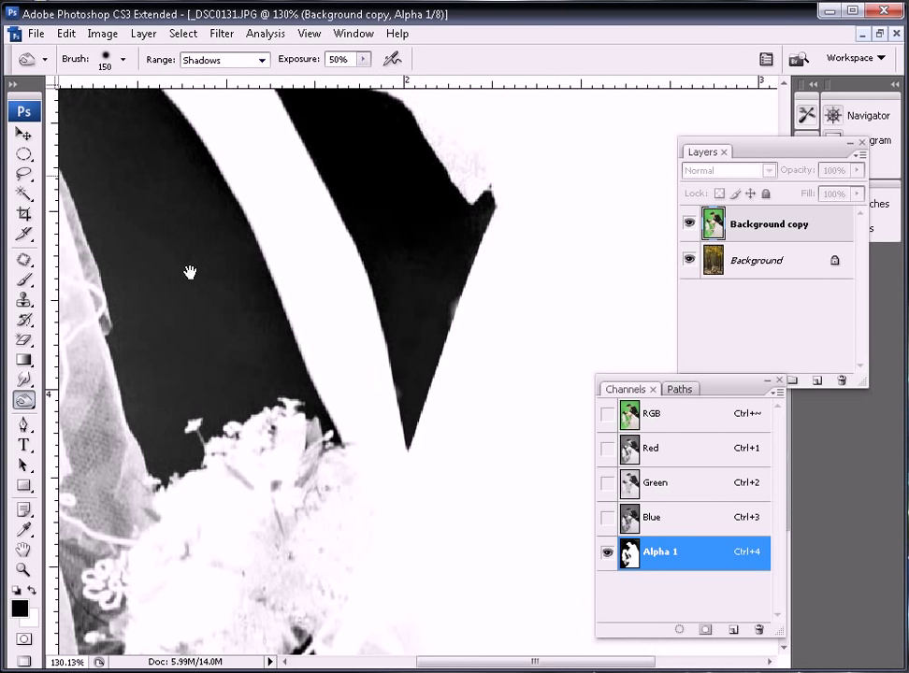
pyautogui.moveTo(187, 264); pyautogui.dragTo(278, 406)
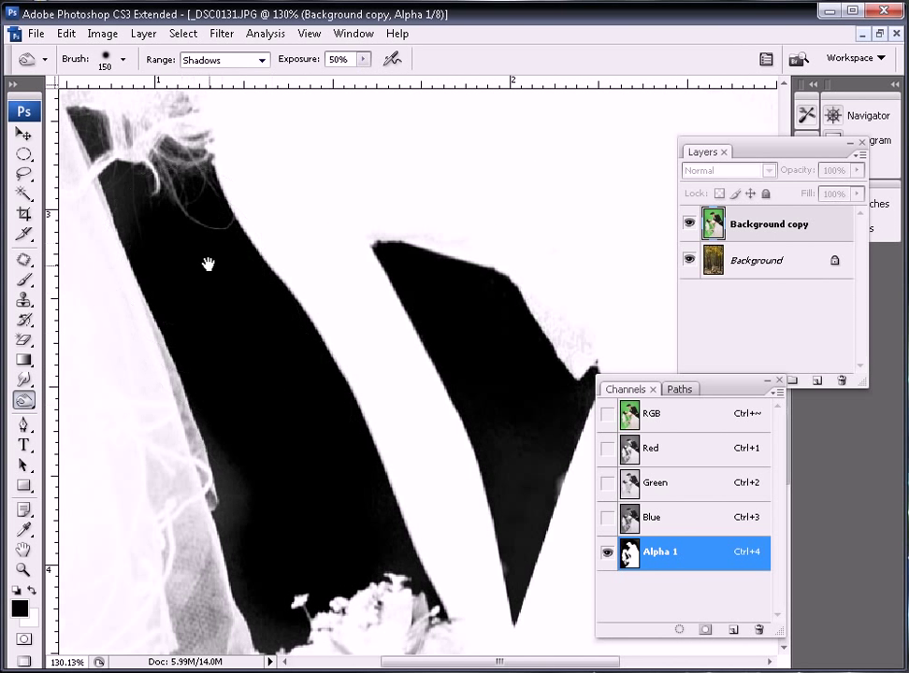
pyautogui.moveTo(206, 264); pyautogui.dragTo(296, 439)
pyautogui.scroll(-5, 187, 304)
pyautogui.hscroll(6, 348, 359)
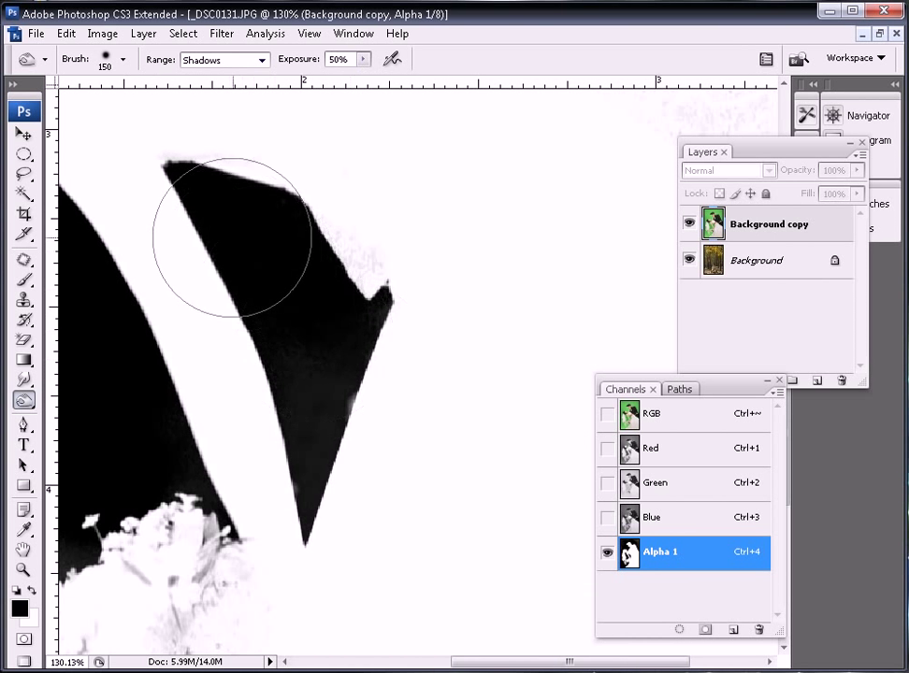
pyautogui.scroll(10, 402, 382)
pyautogui.hscroll(-10, 417, 373)
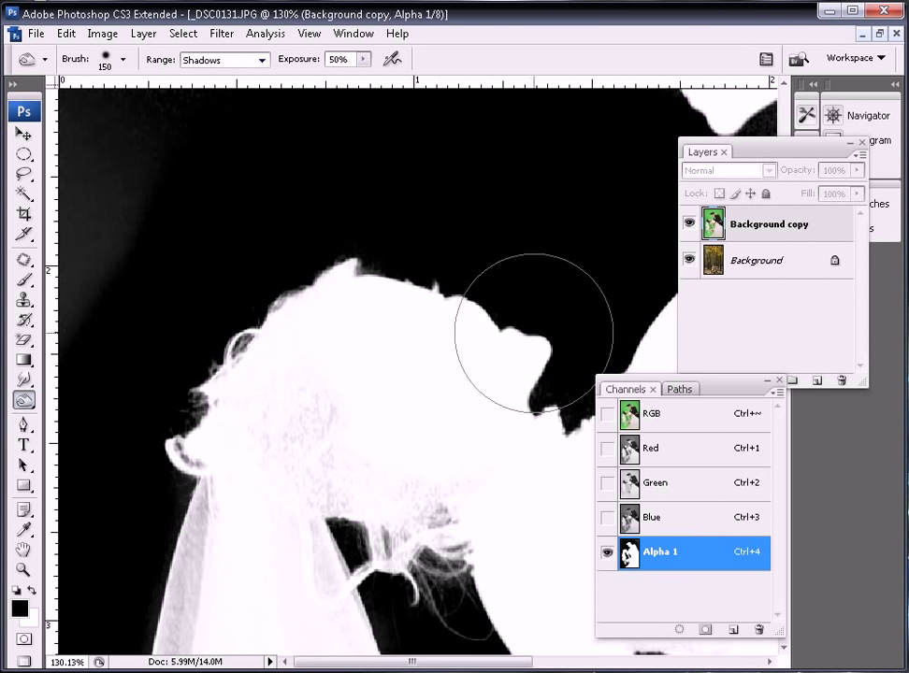
# Scroll back up to the hair region and the grey upper-right background
pyautogui.scroll(2, 392, 402)
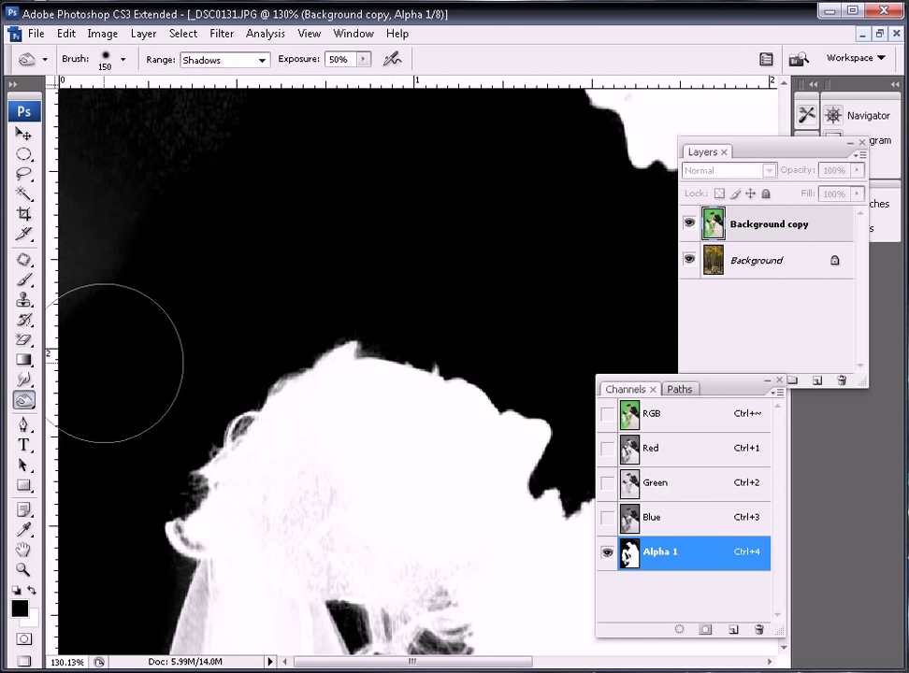
pyautogui.scroll(4, 131, 364)
pyautogui.scroll(2, 197, 328)
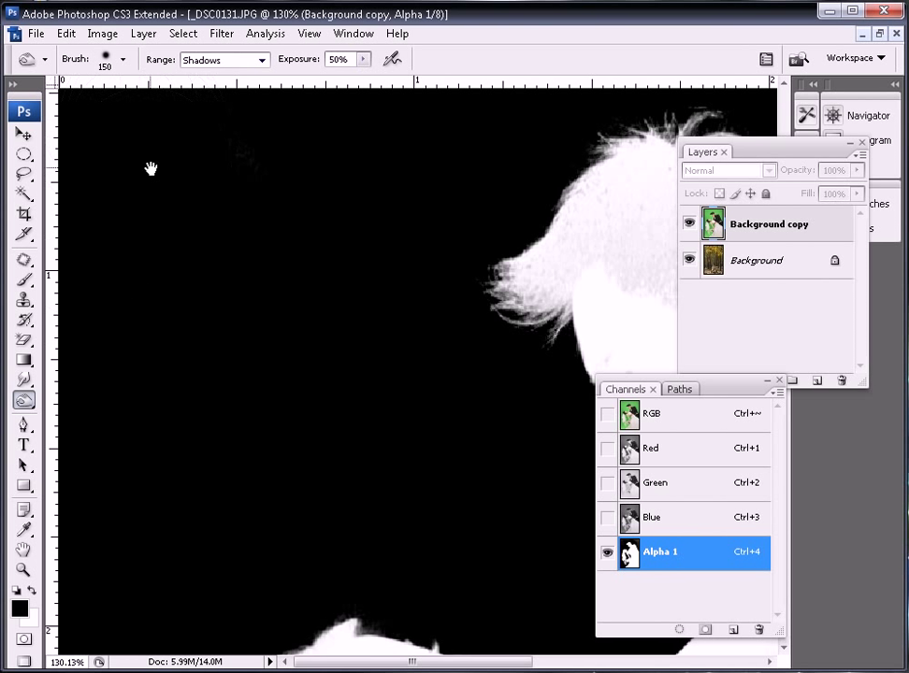
pyautogui.scroll(4, 151, 168)
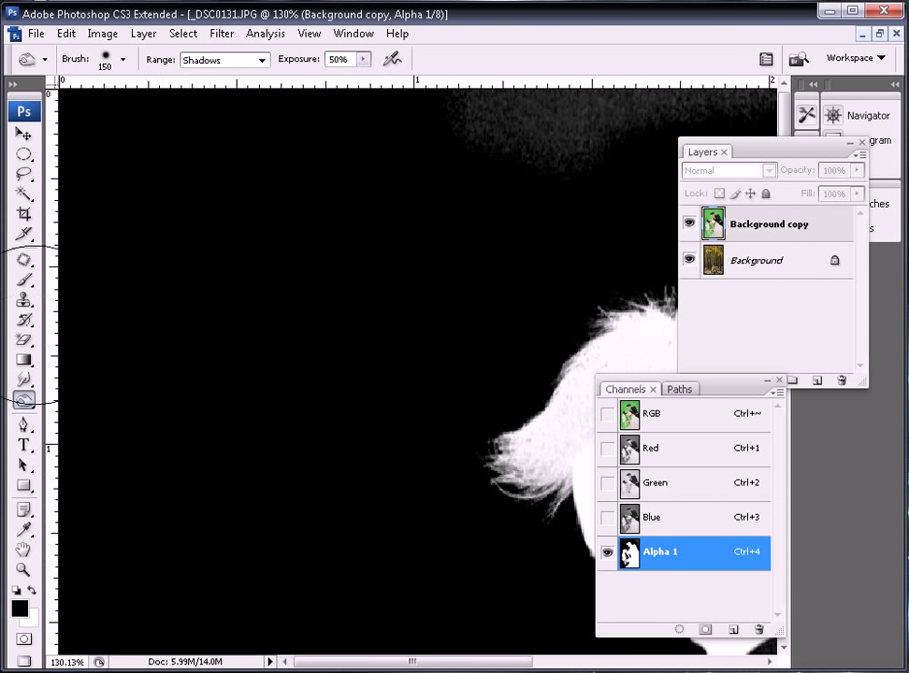
pyautogui.moveTo(340, 400); pyautogui.dragTo(233, 399)
pyautogui.moveTo(524, 125); pyautogui.dragTo(13, 126)
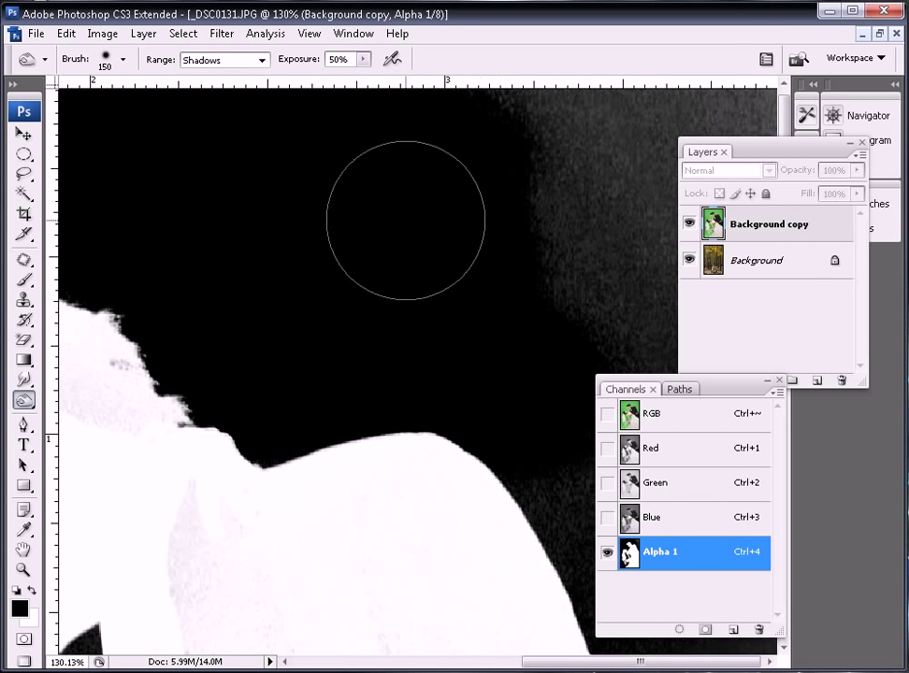
# With panels hidden, darken the grey upper-right haze around the groom's head to solid black
pyautogui.press('Tab')
pyautogui.moveTo(705, 460); pyautogui.dragTo(822, 268)
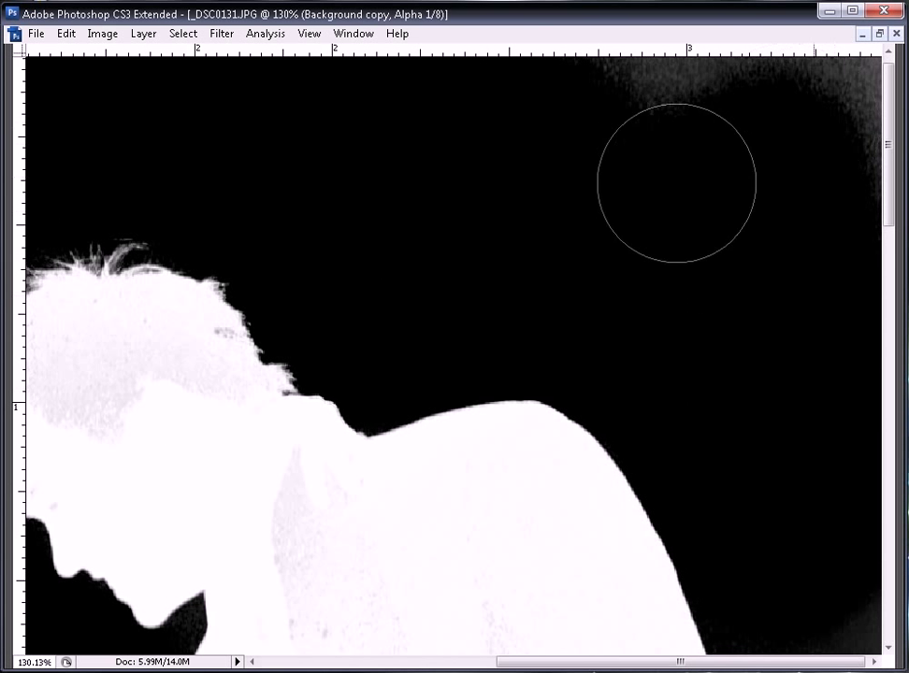
pyautogui.moveTo(810, 514); pyautogui.dragTo(668, 140)
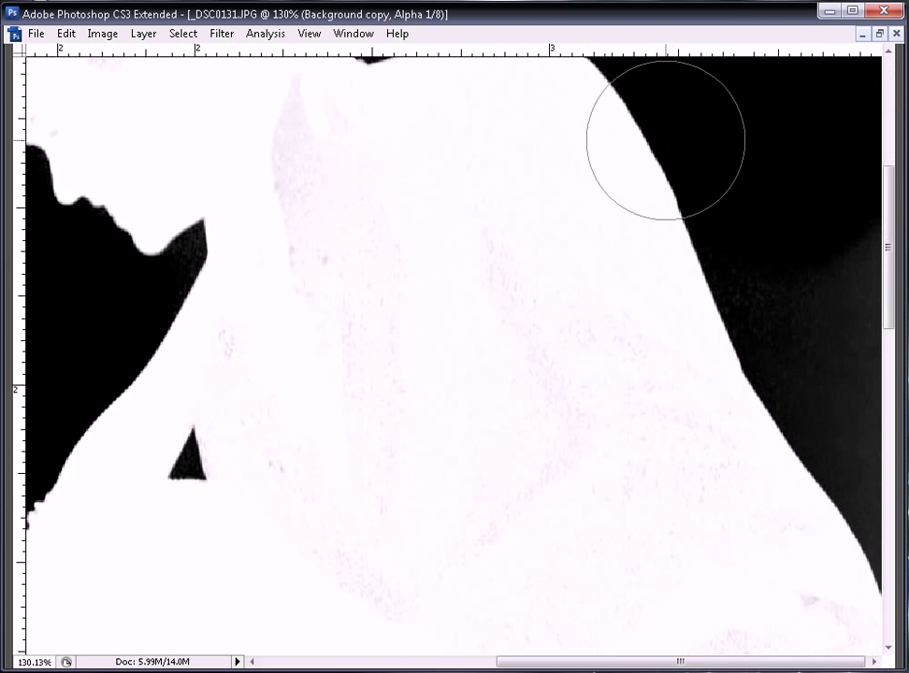
pyautogui.moveTo(860, 454); pyautogui.dragTo(797, 234)
pyautogui.moveTo(659, 191); pyautogui.dragTo(574, 382)
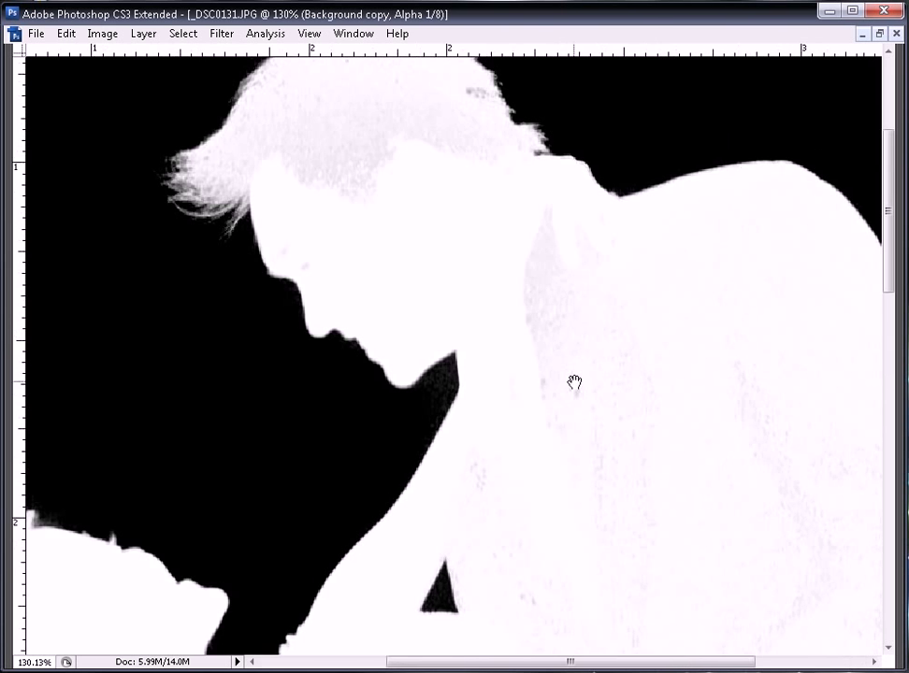
pyautogui.moveTo(465, 286); pyautogui.dragTo(382, 417)
pyautogui.press('Tab')
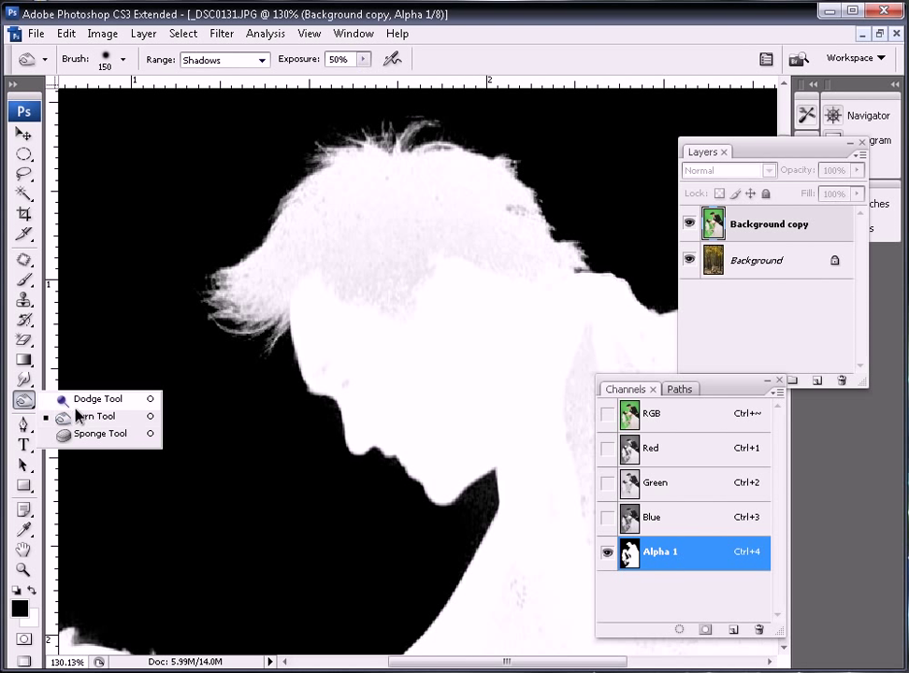
# With the Dodge tool and a smaller brush, whiten grey speckles inside the shoulder and neck
pyautogui.moveTo(29, 401); pyautogui.dragTo(77, 416)
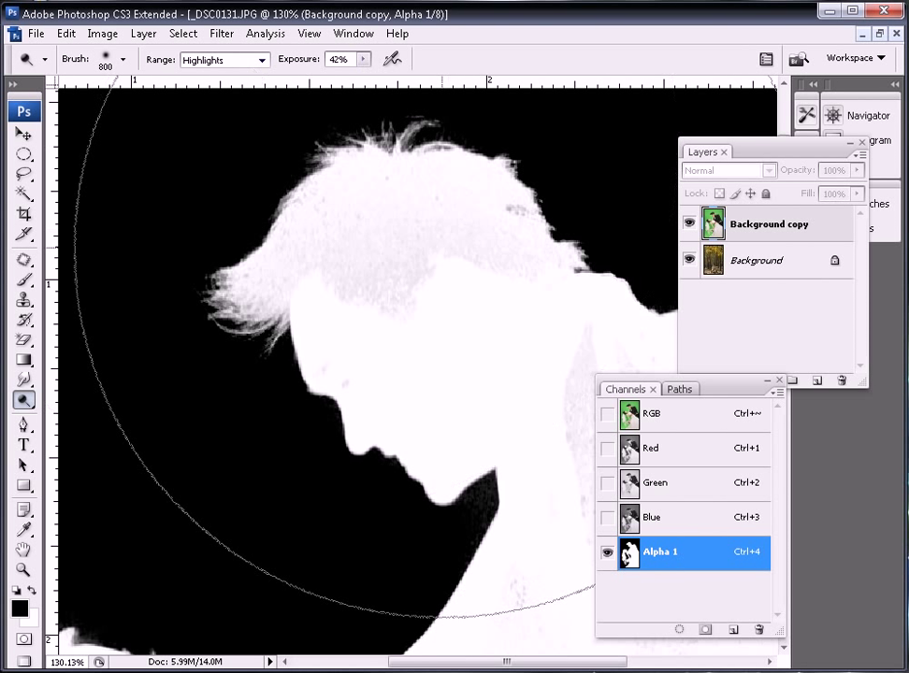
pyautogui.press('[')
pyautogui.press('[')
pyautogui.press('[')
pyautogui.press('[')
pyautogui.press('[')
pyautogui.press('[')
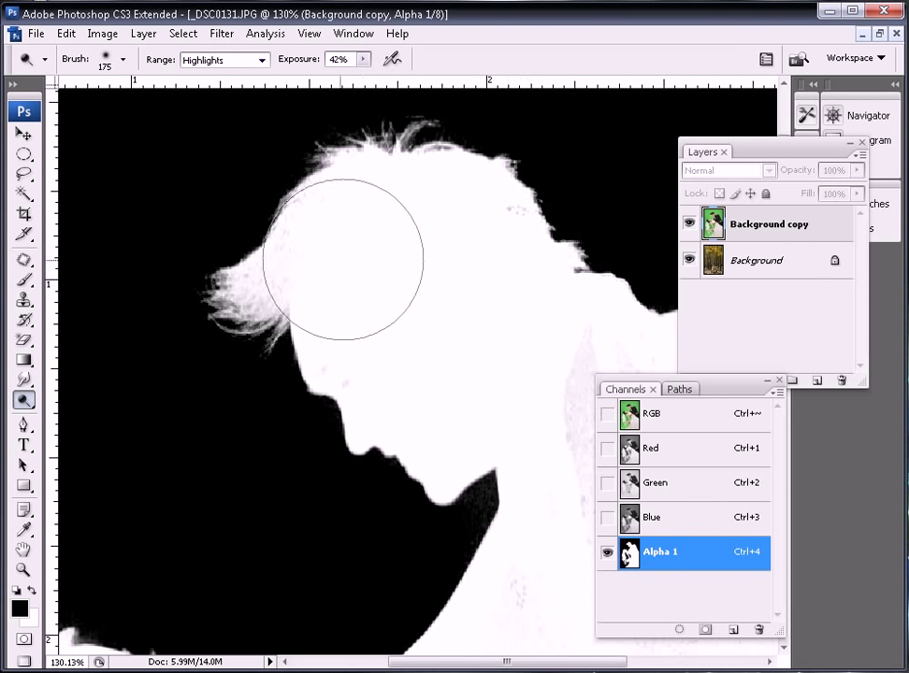
pyautogui.moveTo(480, 331); pyautogui.dragTo(102, 207)
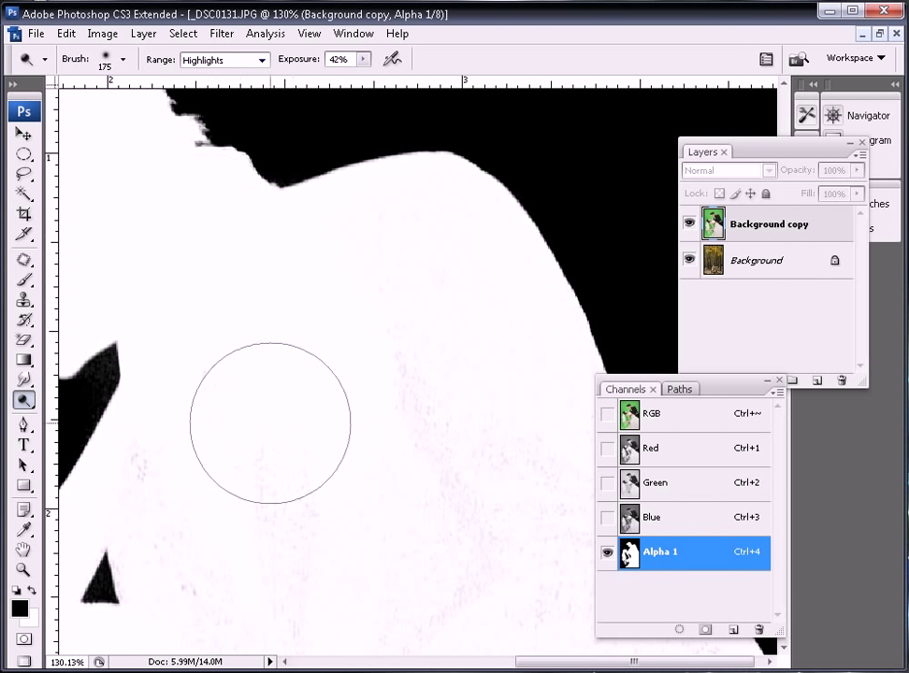
pyautogui.moveTo(274, 291); pyautogui.dragTo(506, 265)
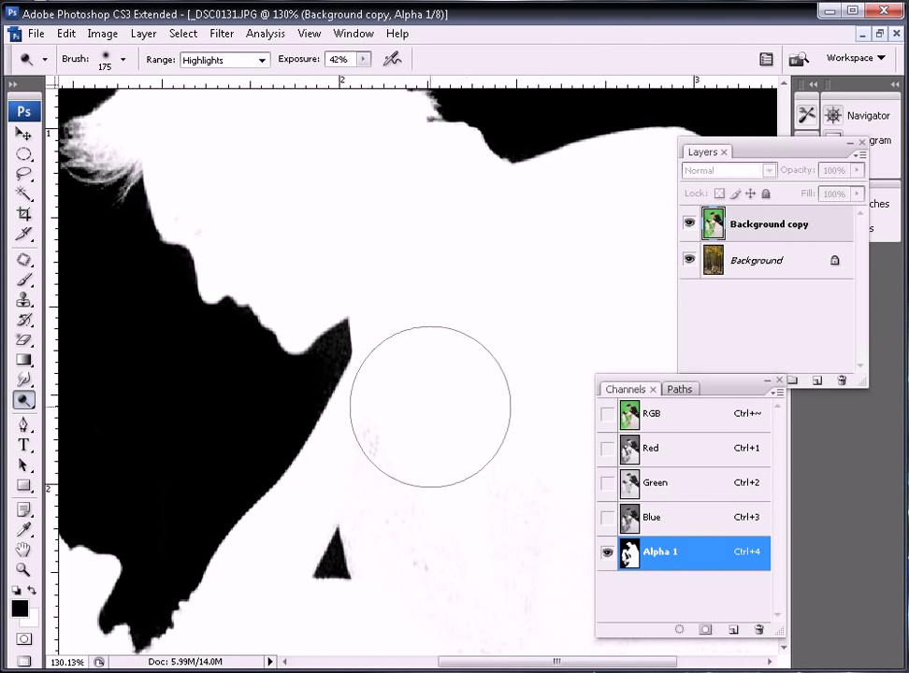
pyautogui.moveTo(535, 369); pyautogui.dragTo(445, 194)
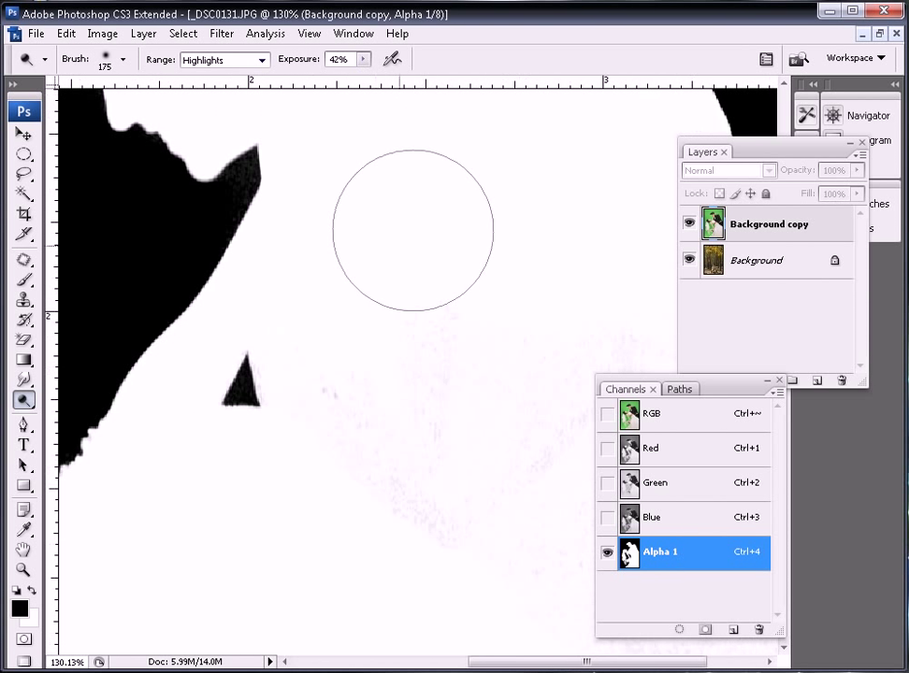
# Pan across the bride's hair to bring the veil and bouquet into view
pyautogui.moveTo(269, 505); pyautogui.dragTo(551, 304)
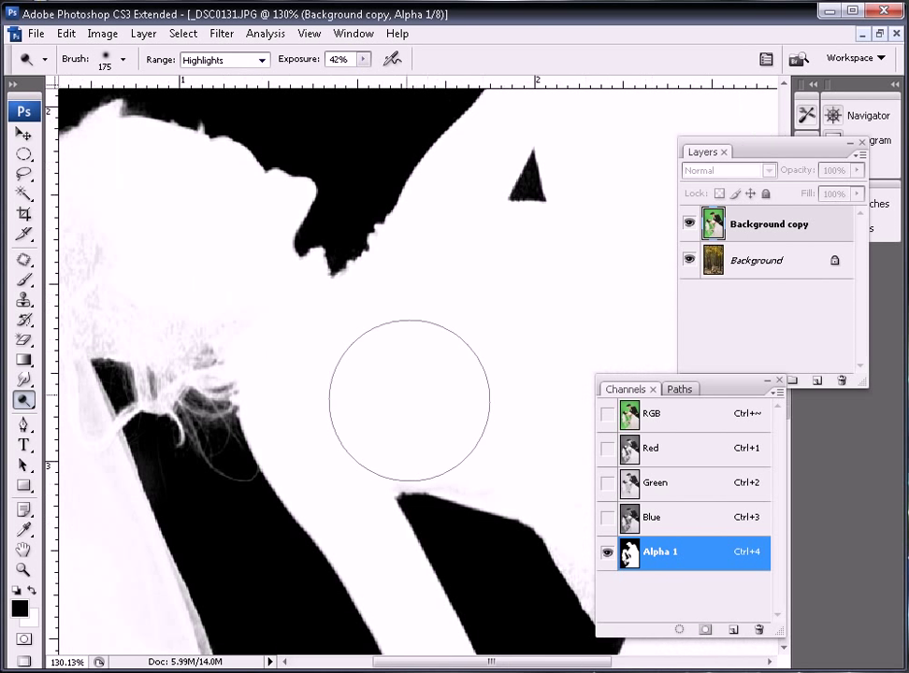
pyautogui.moveTo(258, 286); pyautogui.dragTo(280, 309)
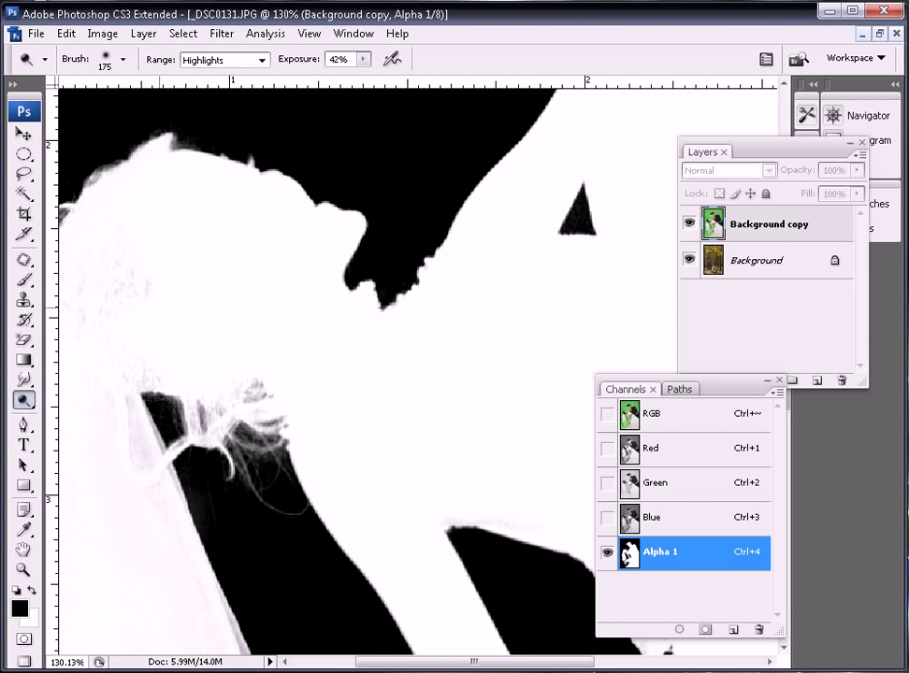
pyautogui.moveTo(137, 291); pyautogui.dragTo(215, 269)
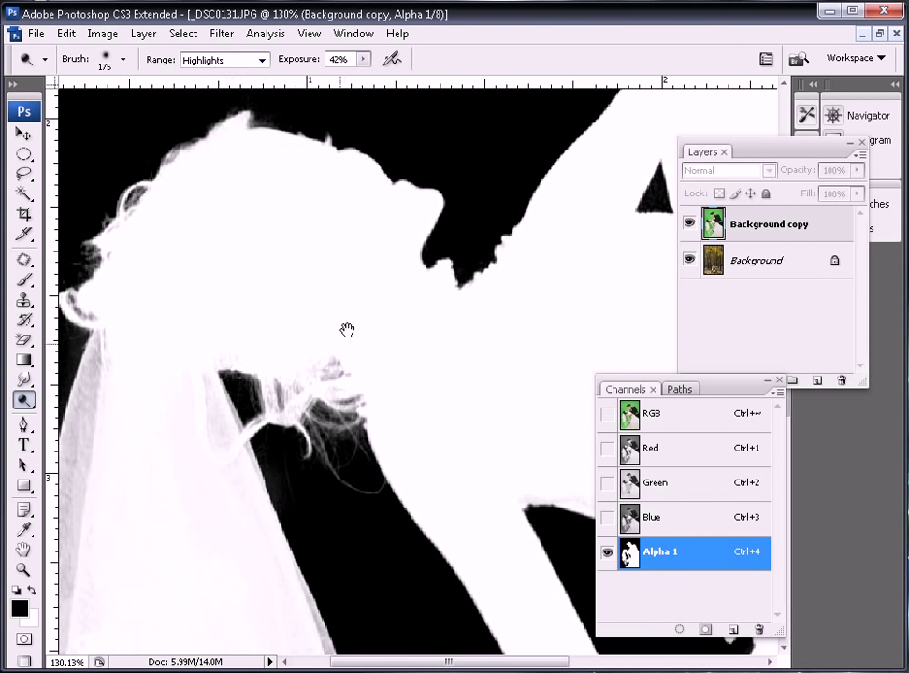
pyautogui.moveTo(348, 328); pyautogui.dragTo(460, 130)
pyautogui.moveTo(434, 345); pyautogui.dragTo(444, 180)
pyautogui.moveTo(449, 327); pyautogui.dragTo(459, 159)
pyautogui.moveTo(301, 508)
pyautogui.mouseDown()
pyautogui.moveTo(287, 323)
pyautogui.moveTo(299, 421)
pyautogui.mouseUp()
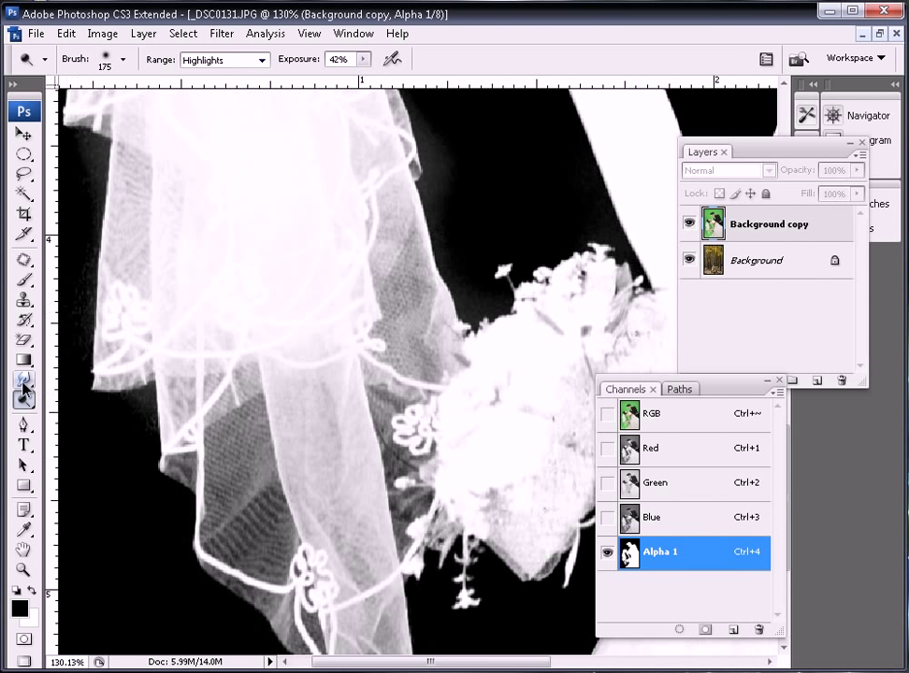
# Set the Burn tool to Midtones at 13% exposure and pan over to the bouquet
pyautogui.moveTo(25, 408); pyautogui.dragTo(111, 416)
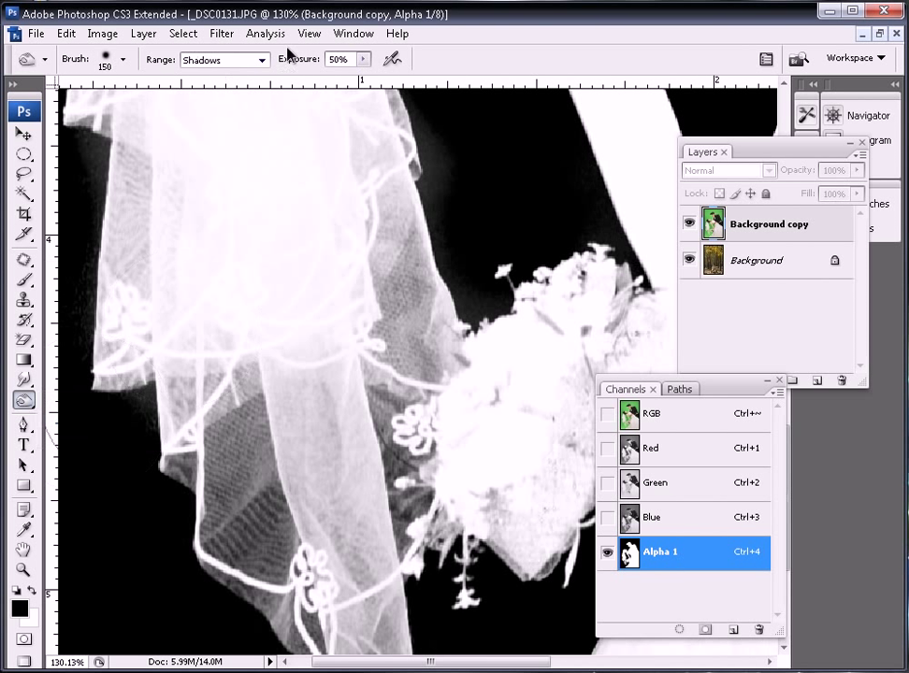
pyautogui.click(225, 59)
pyautogui.click(210, 91)
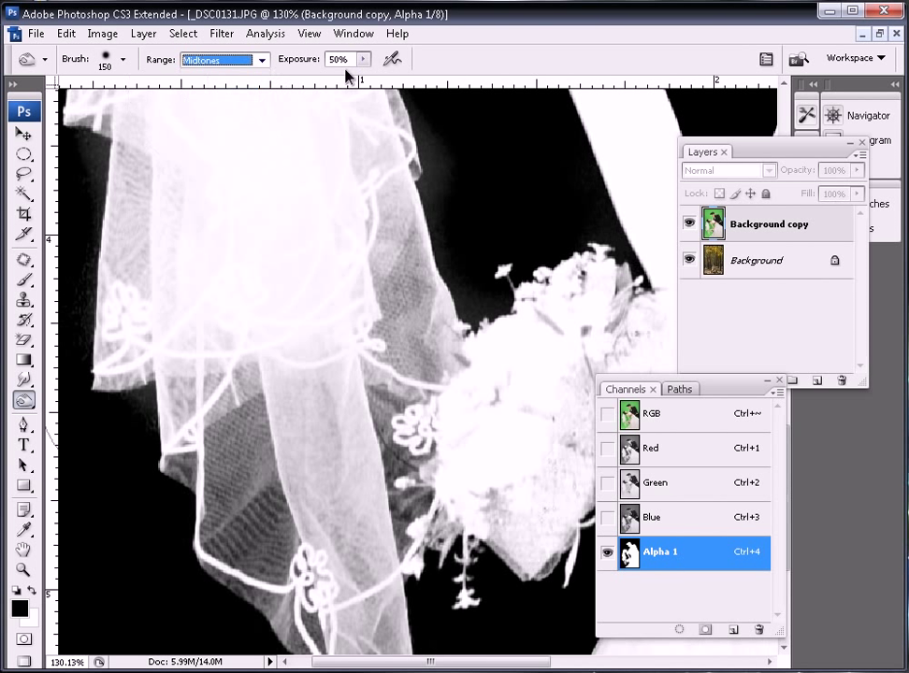
pyautogui.click(363, 59)
pyautogui.moveTo(332, 82); pyautogui.dragTo(329, 82)
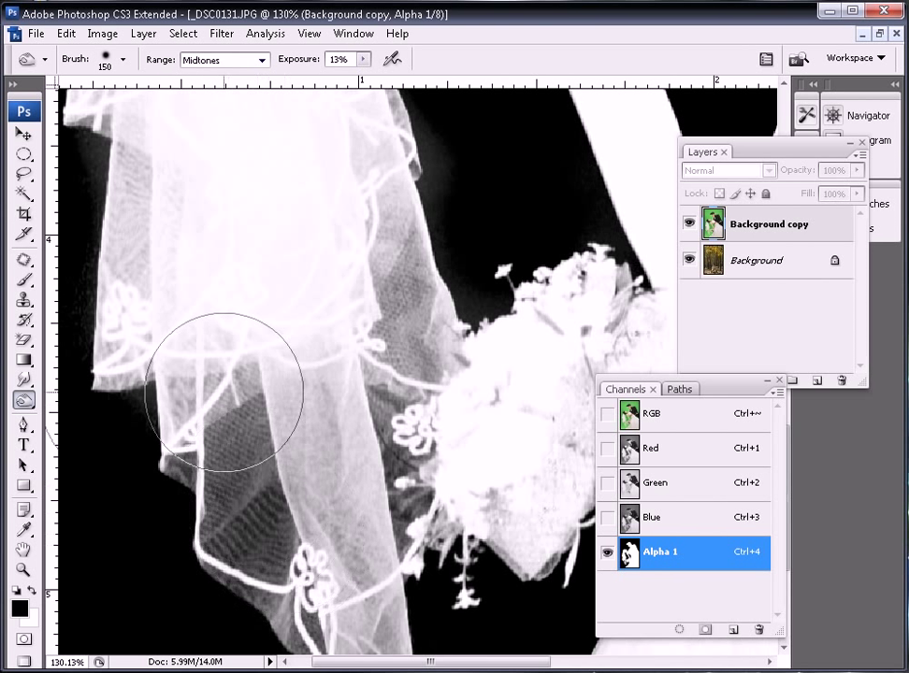
pyautogui.scroll(3, 182, 318)
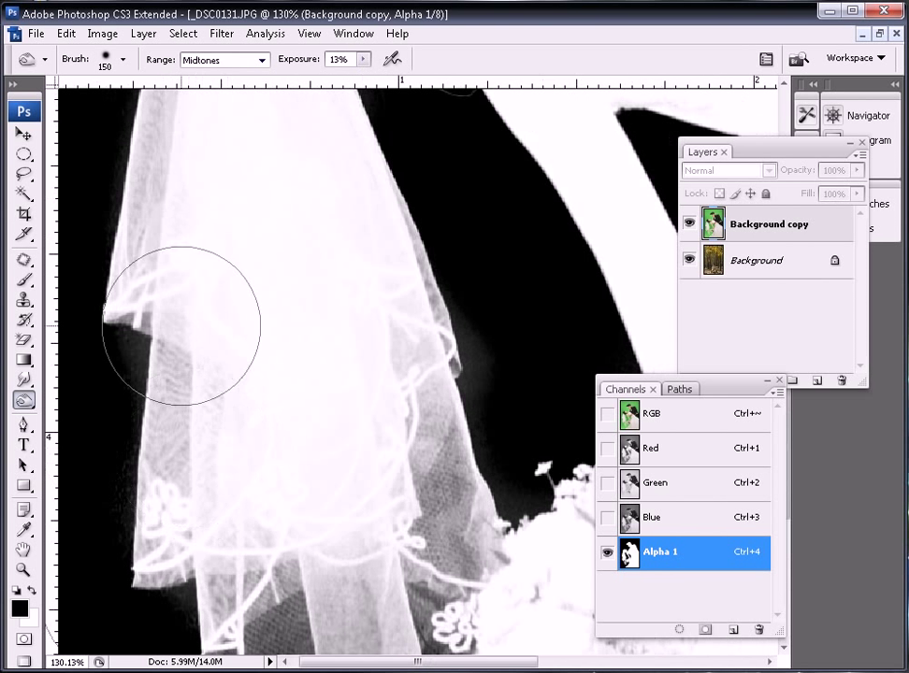
pyautogui.scroll(3, 191, 215)
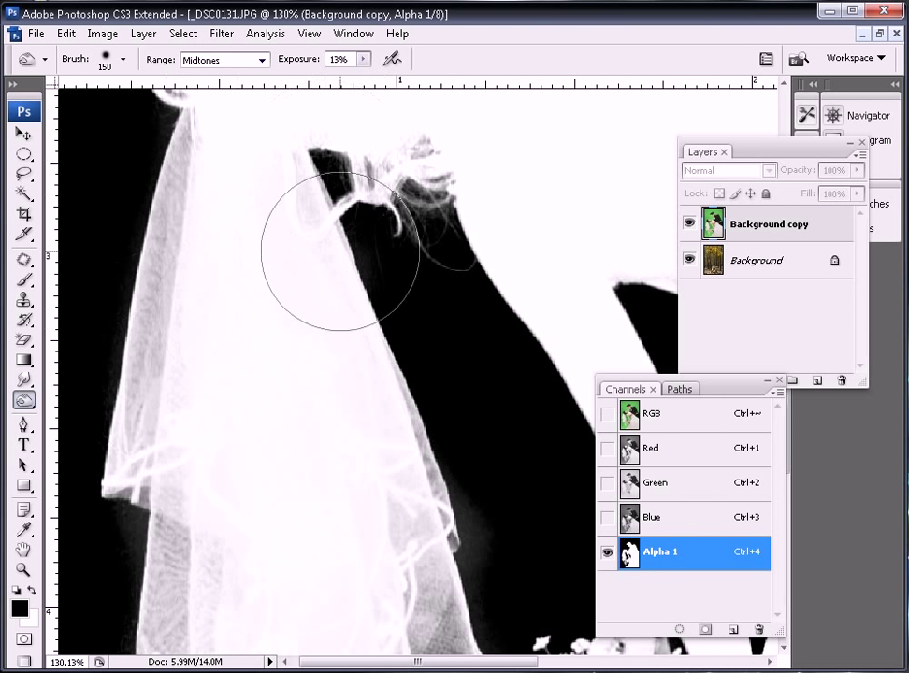
pyautogui.moveTo(428, 626); pyautogui.dragTo(274, 284)
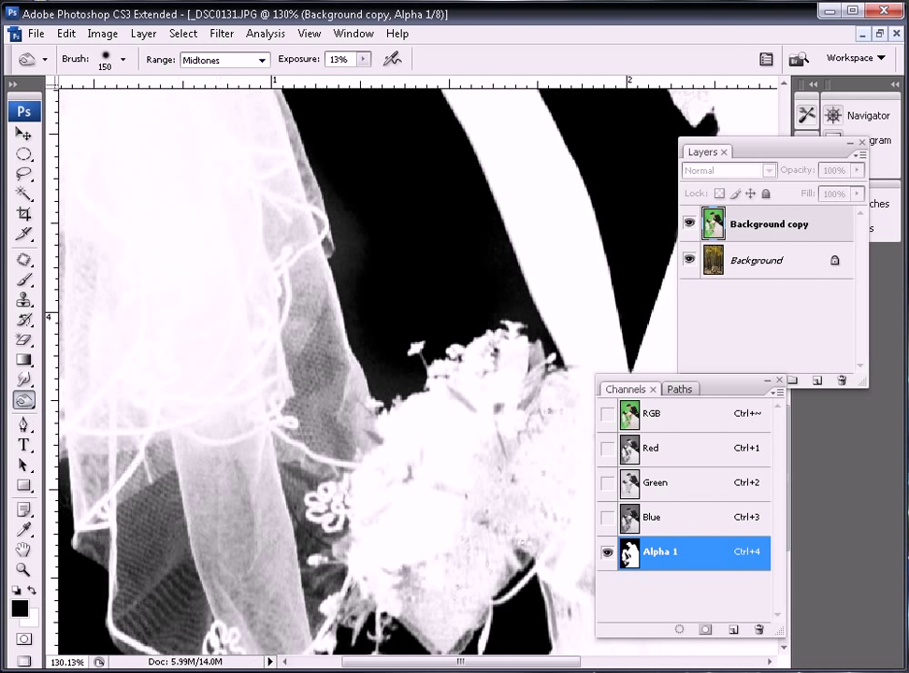
pyautogui.moveTo(24, 399); pyautogui.dragTo(45, 409)
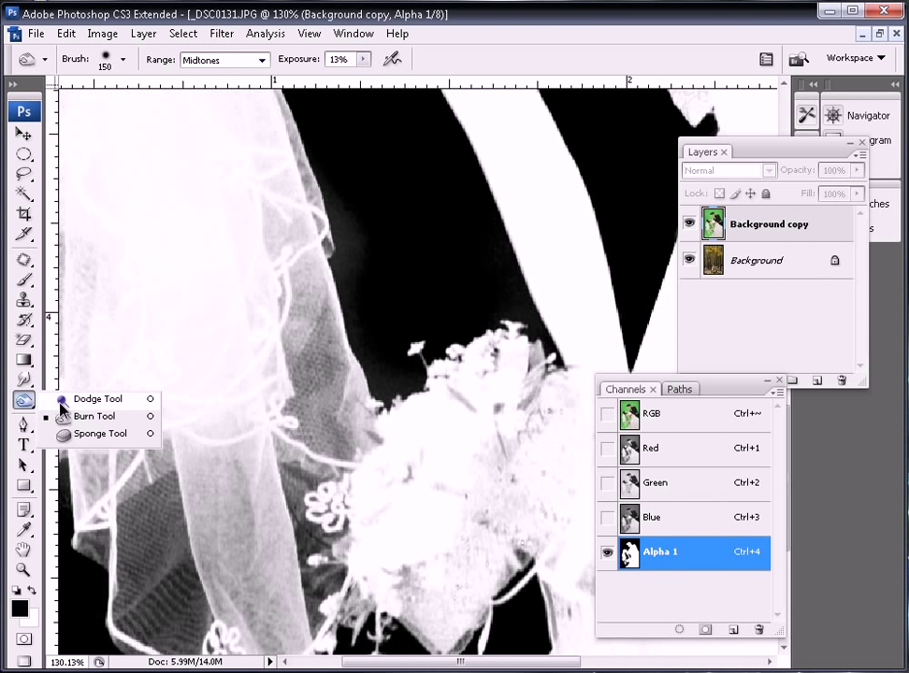
# With the Dodge tool, lighten the grey marks in the bouquet and along the bodice edge
pyautogui.click(62, 402)
pyautogui.moveTo(381, 193)
pyautogui.mouseDown()
pyautogui.moveTo(379, 470)
pyautogui.moveTo(270, 369)
pyautogui.mouseUp()
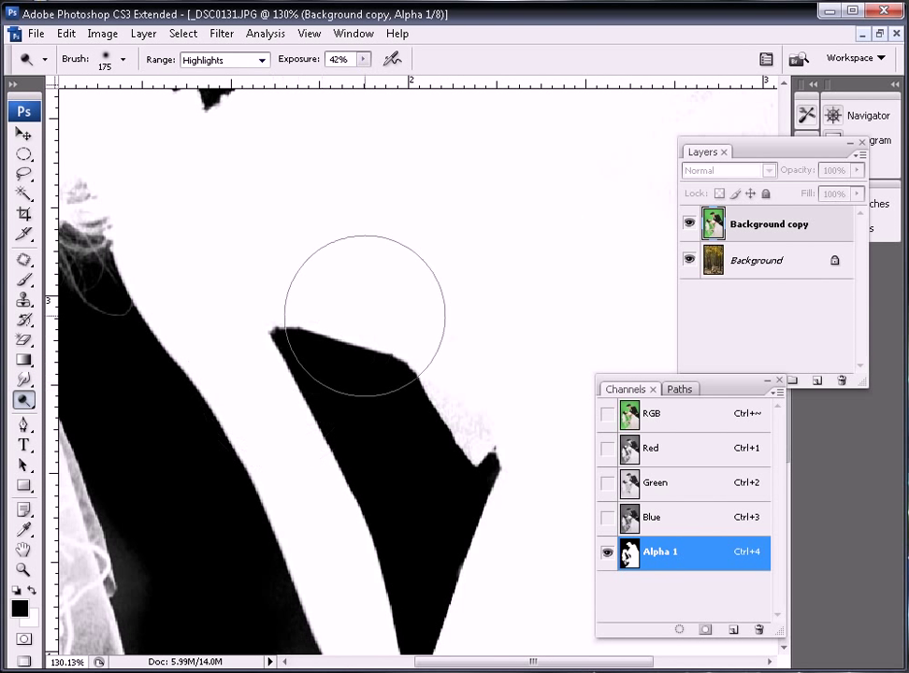
pyautogui.moveTo(487, 421)
pyautogui.mouseDown()
pyautogui.moveTo(355, 295)
pyautogui.moveTo(264, 295)
pyautogui.moveTo(174, 162)
pyautogui.moveTo(122, 106)
pyautogui.mouseUp()
pyautogui.moveTo(269, 539)
pyautogui.mouseDown()
pyautogui.moveTo(249, 331)
pyautogui.moveTo(326, 296)
pyautogui.mouseUp()
pyautogui.moveTo(270, 300)
pyautogui.mouseDown()
pyautogui.moveTo(251, 236)
pyautogui.moveTo(213, 345)
pyautogui.moveTo(154, 283)
pyautogui.moveTo(304, 365)
pyautogui.moveTo(385, 395)
pyautogui.moveTo(385, 451)
pyautogui.moveTo(300, 253)
pyautogui.mouseUp()
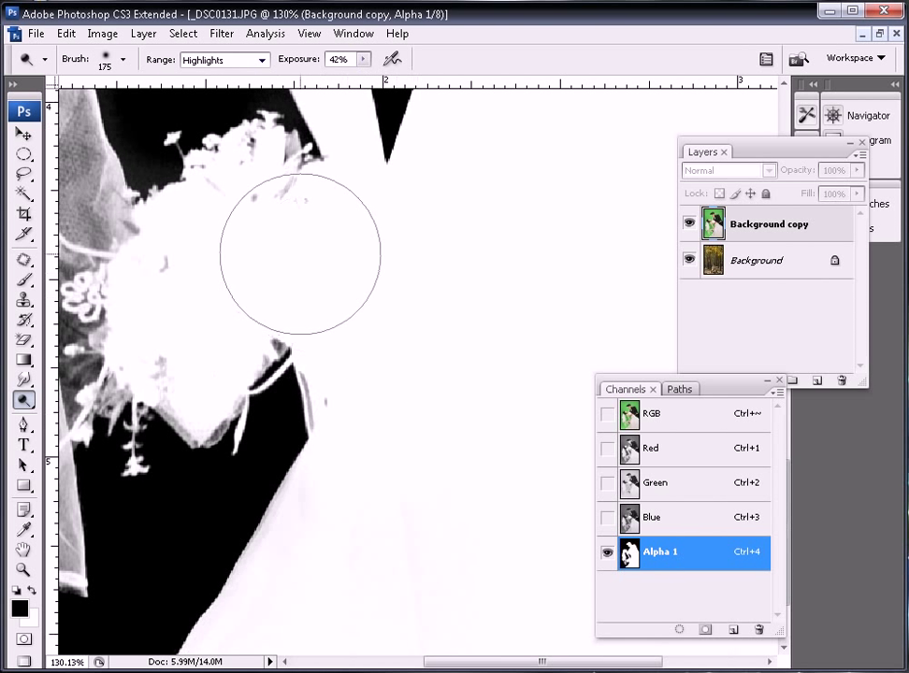
pyautogui.moveTo(223, 319); pyautogui.dragTo(350, 192)
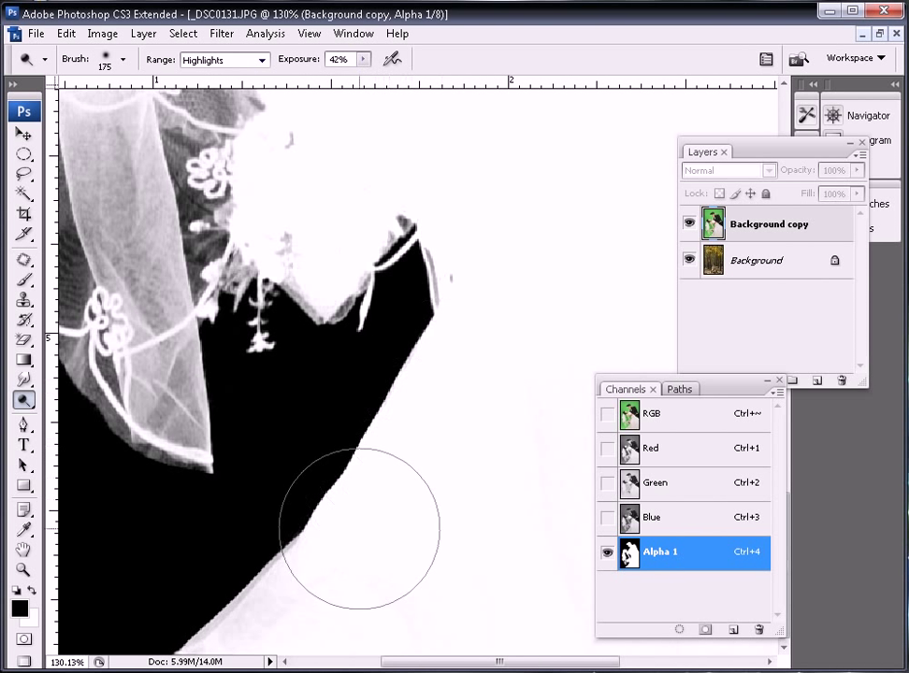
pyautogui.moveTo(332, 535)
pyautogui.mouseDown()
pyautogui.moveTo(284, 605)
pyautogui.moveTo(341, 578)
pyautogui.mouseUp()
pyautogui.moveTo(407, 304)
pyautogui.mouseDown()
pyautogui.moveTo(117, 535)
pyautogui.moveTo(405, 148)
pyautogui.moveTo(182, 334)
pyautogui.moveTo(203, 517)
pyautogui.mouseUp()
# With panels hidden, lighten the remaining veil specks and zoom out to view the whole mask
pyautogui.press('Tab')
pyautogui.moveTo(775, 445); pyautogui.dragTo(582, 313)
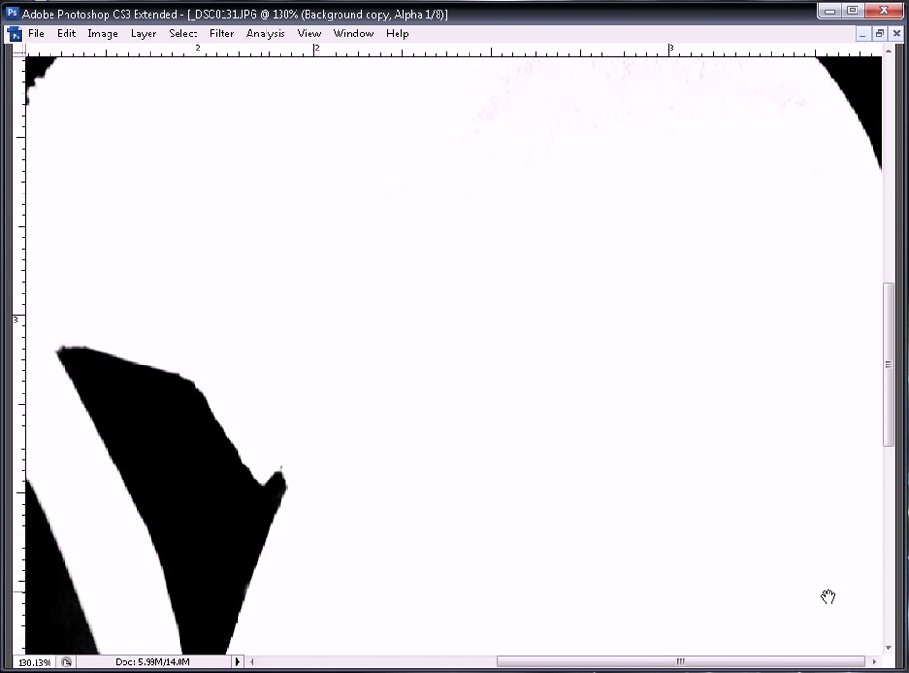
pyautogui.scroll(-4, 827, 596)
pyautogui.scroll(8, 832, 621)
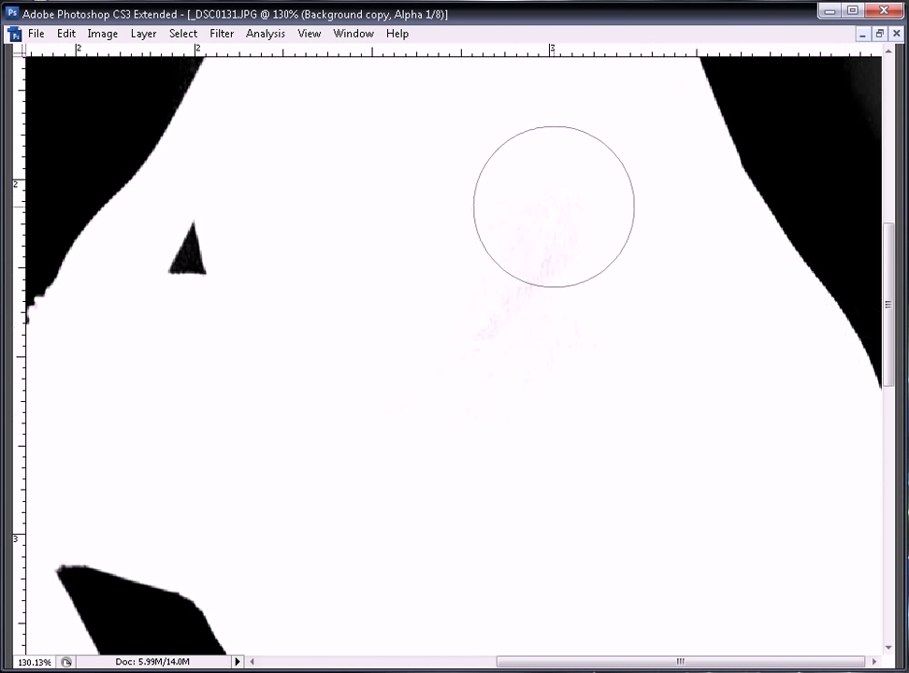
pyautogui.moveTo(483, 179); pyautogui.dragTo(497, 514)
pyautogui.scroll(-7, 600, 270)
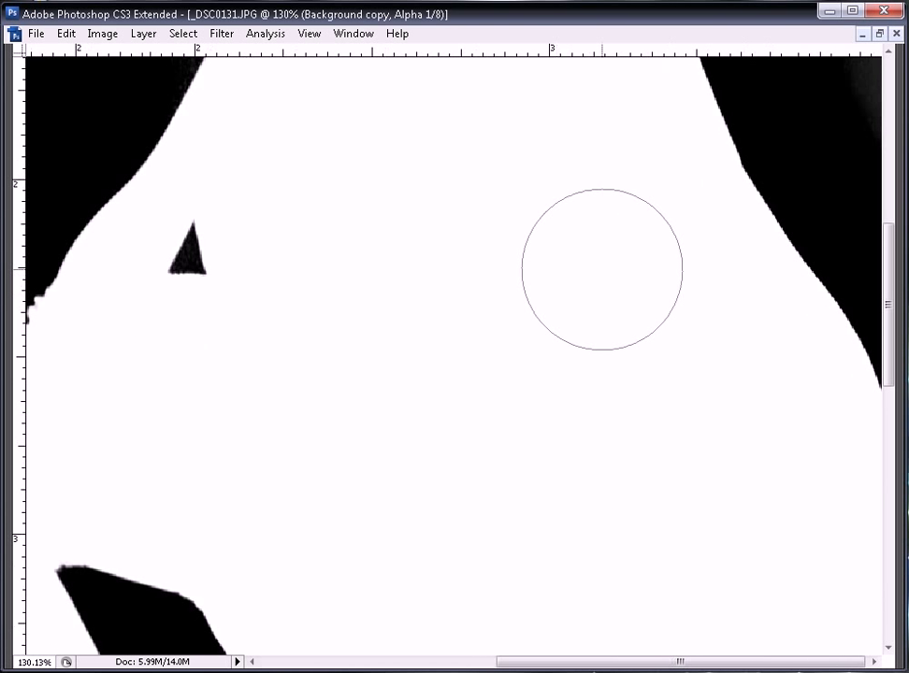
pyautogui.moveTo(808, 501)
pyautogui.mouseDown()
pyautogui.moveTo(716, 515)
pyautogui.moveTo(552, 403)
pyautogui.mouseUp()
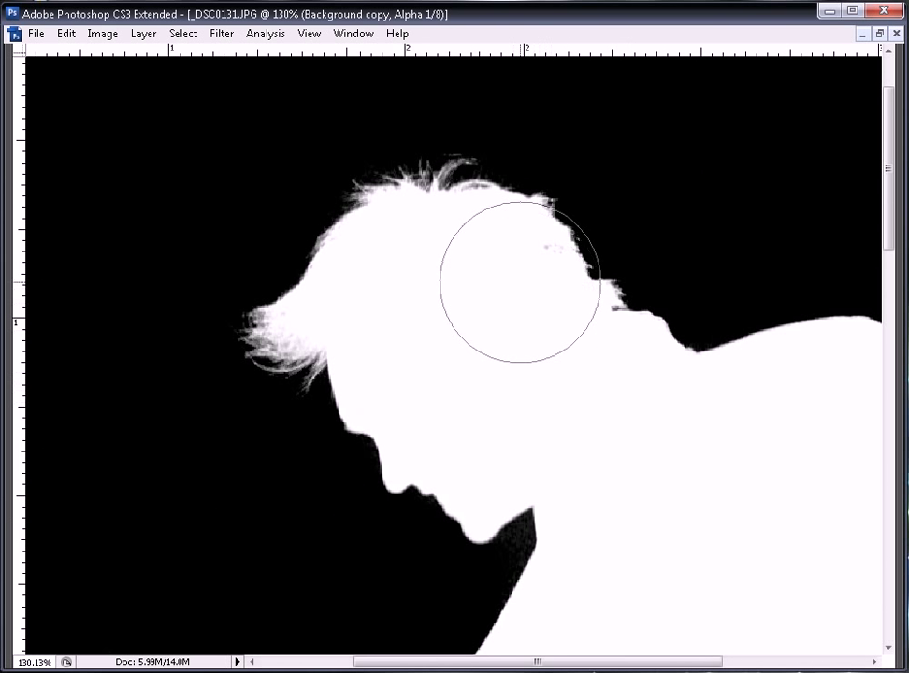
pyautogui.hotkey('ctrl', '-')
pyautogui.hotkey('ctrl', '-')
pyautogui.hotkey('ctrl', '-')
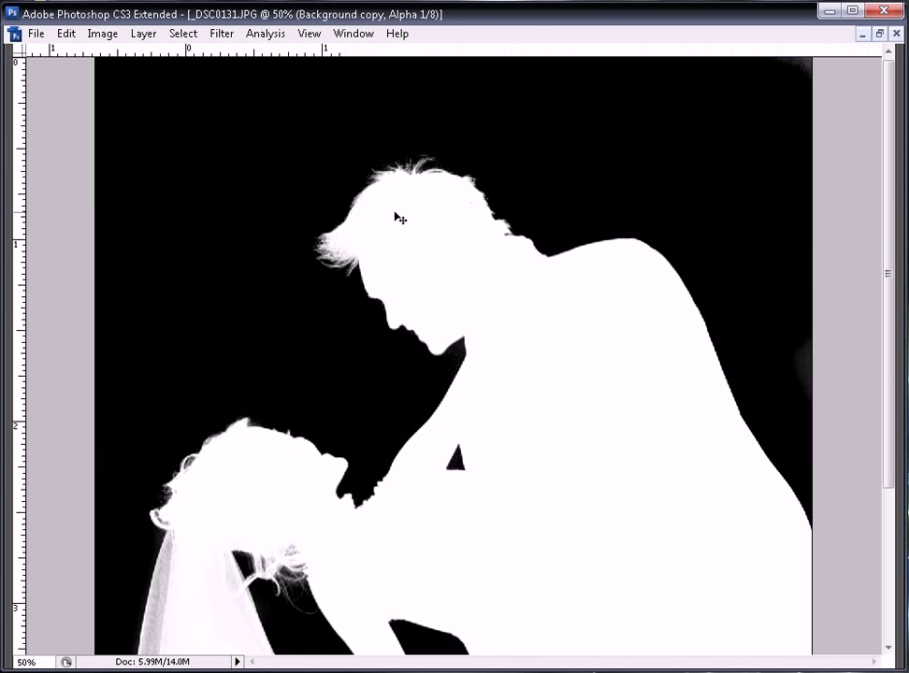
pyautogui.hotkey('ctrl', '-')
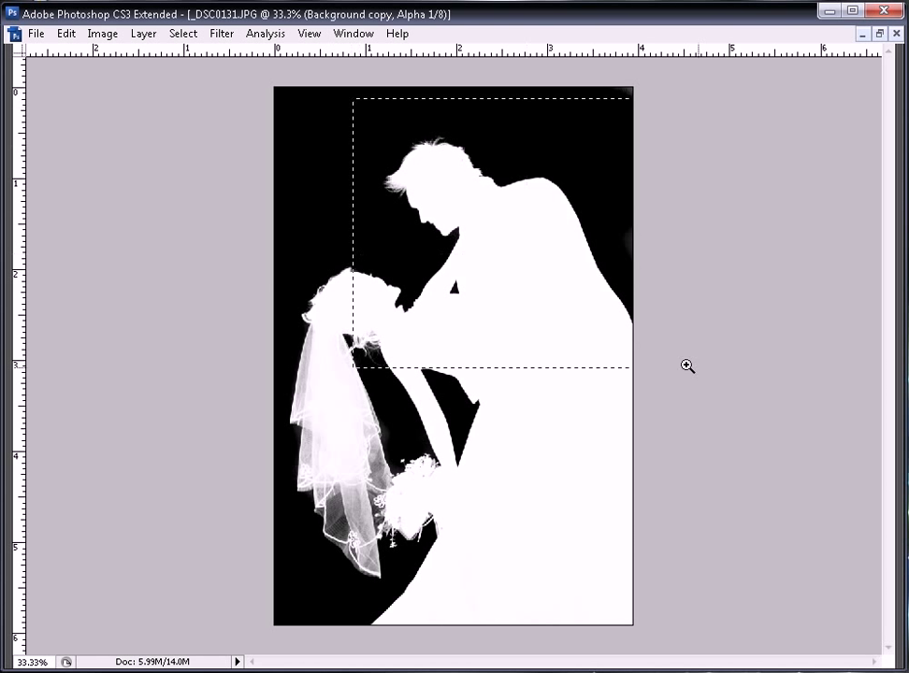
pyautogui.moveTo(687, 366); pyautogui.dragTo(687, 365)
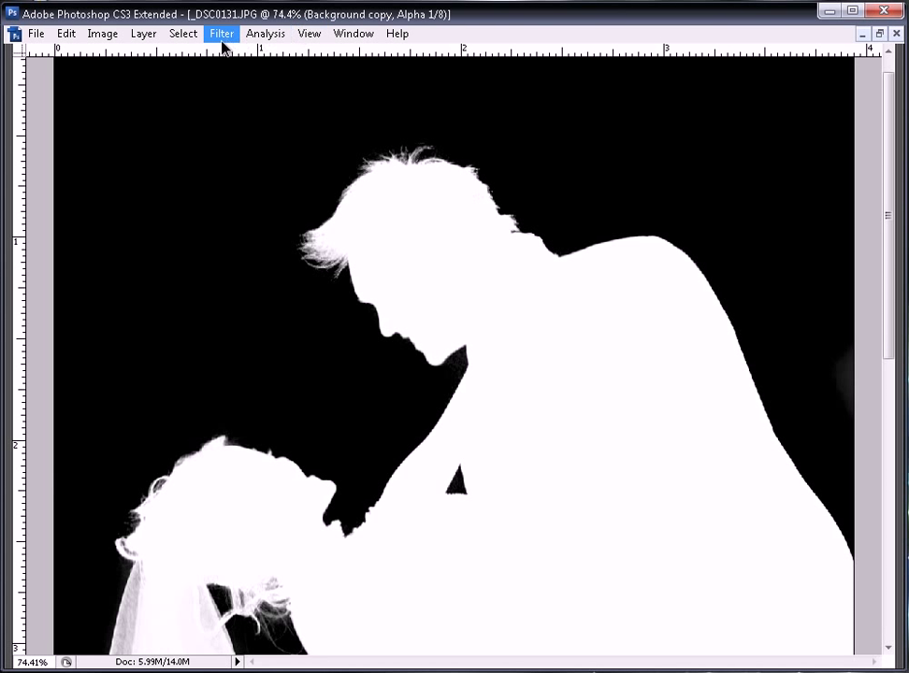
# Apply a 1-pixel Minimum filter to Alpha 1, toggling preview to compare
pyautogui.click(223, 38)
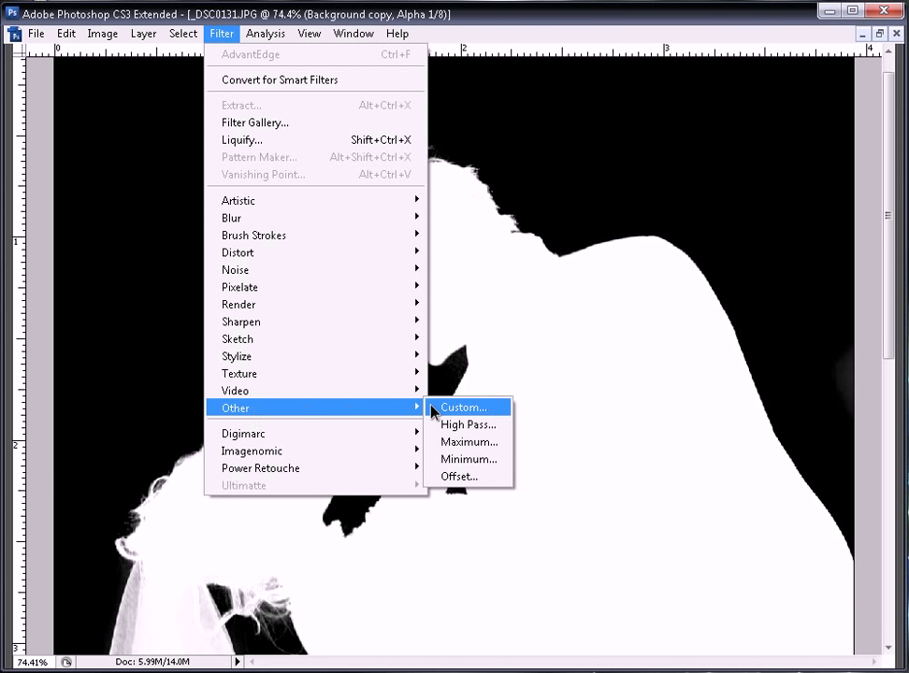
pyautogui.click(487, 459)
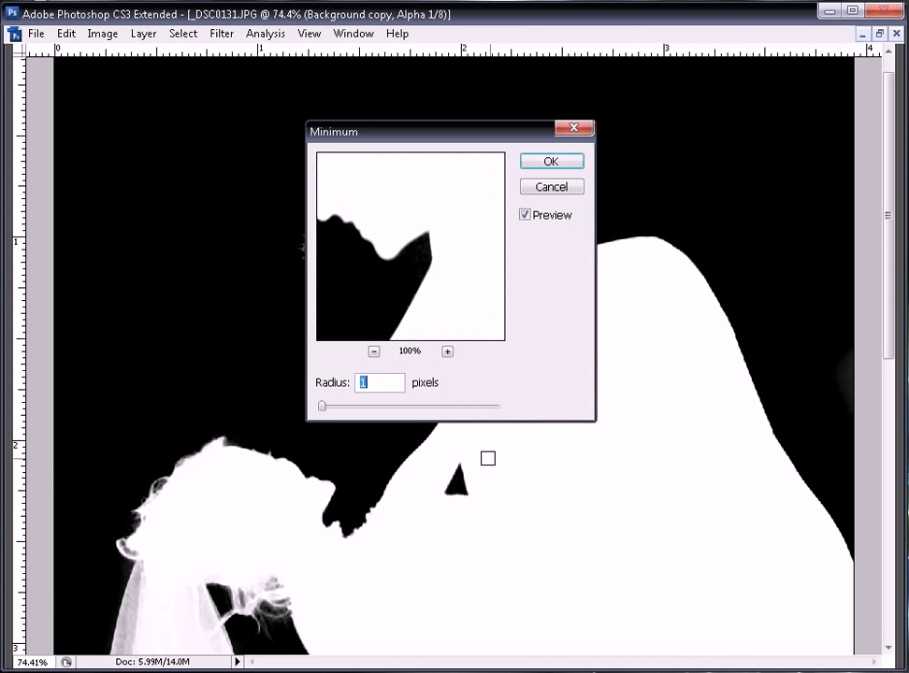
pyautogui.click(525, 216)
pyautogui.click(524, 216)
pyautogui.click(524, 216)
pyautogui.click(524, 216)
pyautogui.click(524, 216)
pyautogui.click(525, 216)
pyautogui.click(524, 216)
pyautogui.click(525, 216)
pyautogui.click(573, 162)
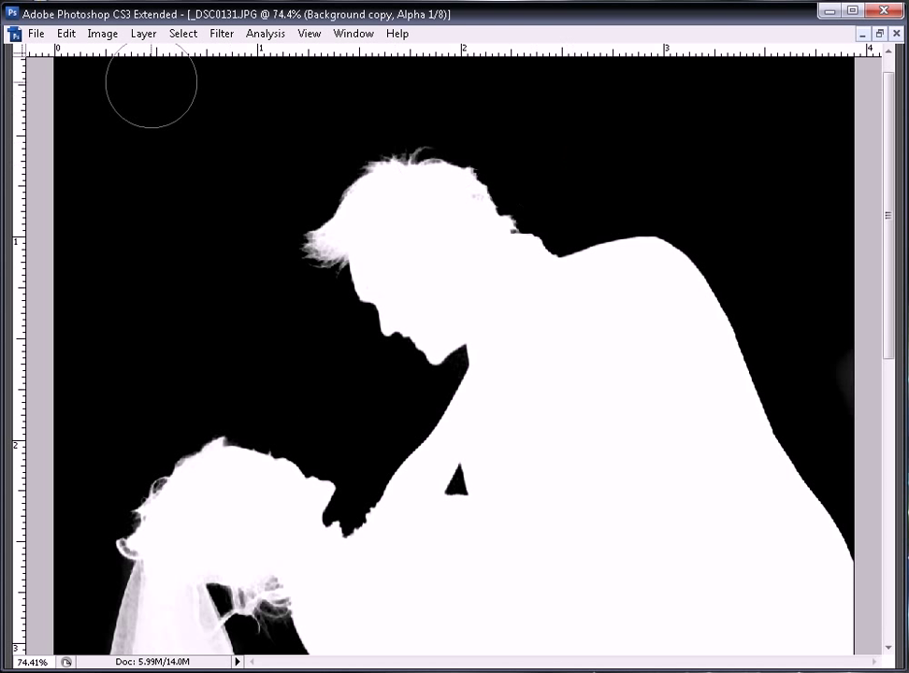
# Fade the Minimum filter to 51% opacity and zoom out
pyautogui.click(66, 33)
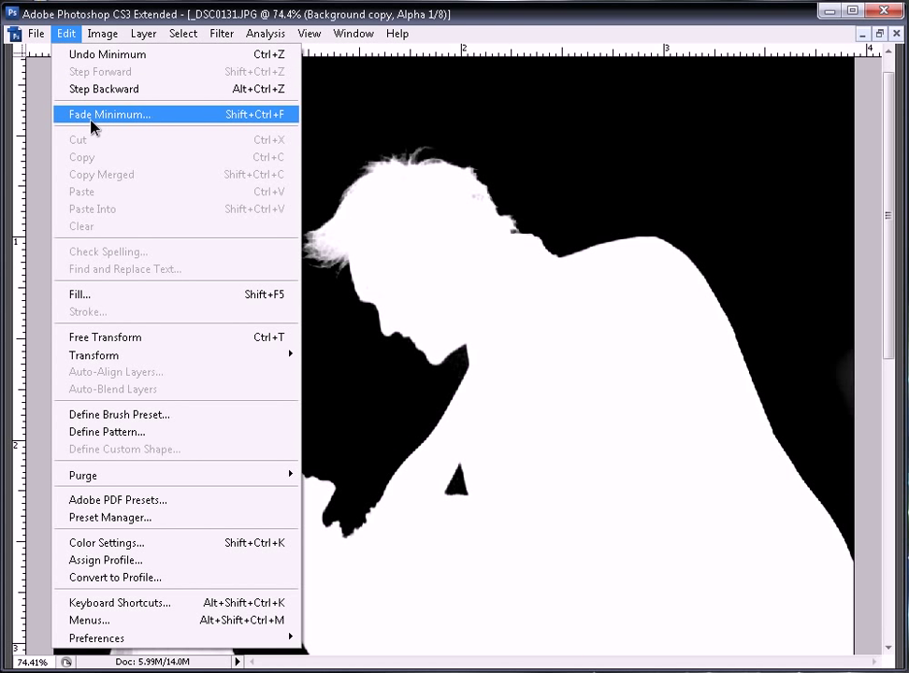
pyautogui.click(91, 114)
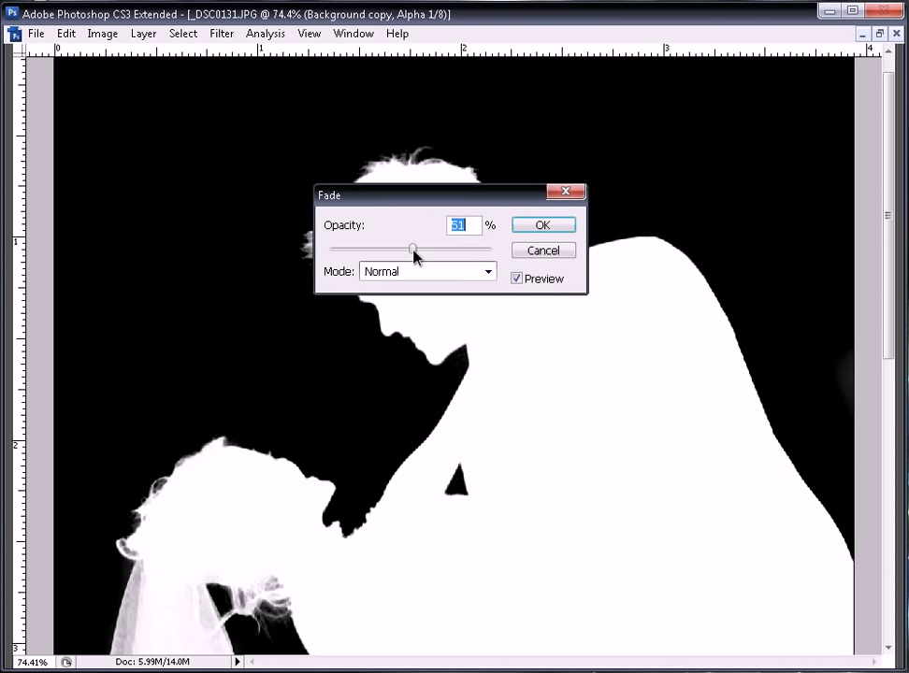
pyautogui.click(561, 226)
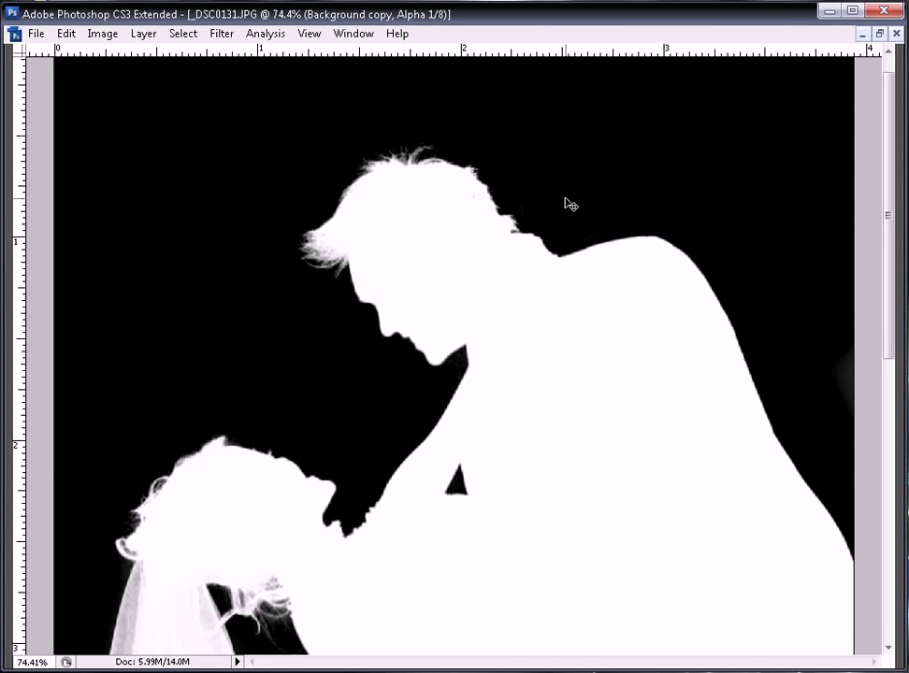
pyautogui.hotkey('ctrl', '-')
pyautogui.hotkey('ctrl', '-')
pyautogui.hotkey('ctrl', '-')
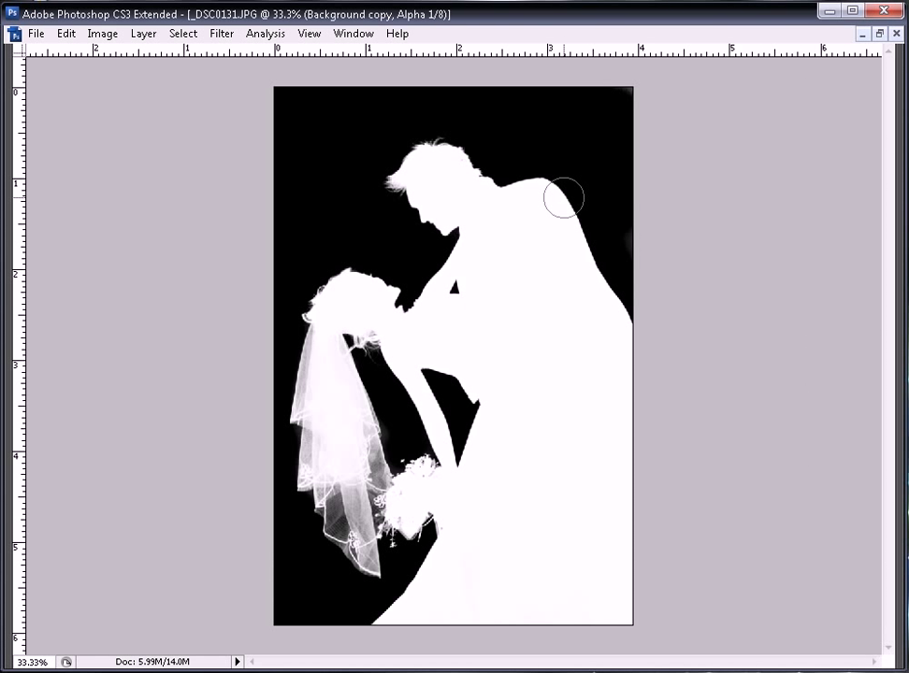
# Load Alpha 1 as a selection, copy the couple to a new Layer 1, and delete Background copy
pyautogui.press('F7')
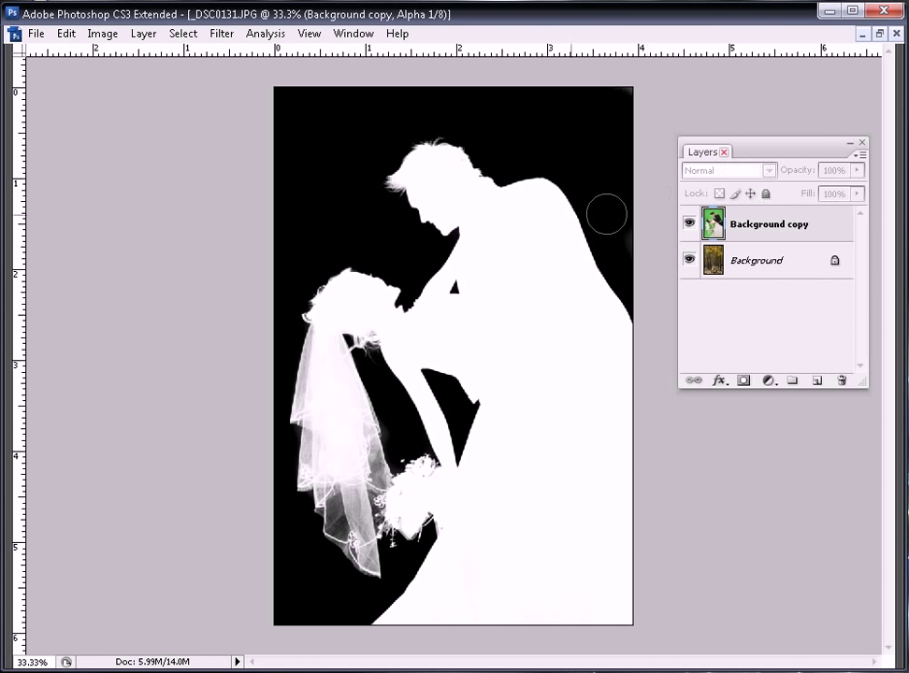
pyautogui.click(349, 41)
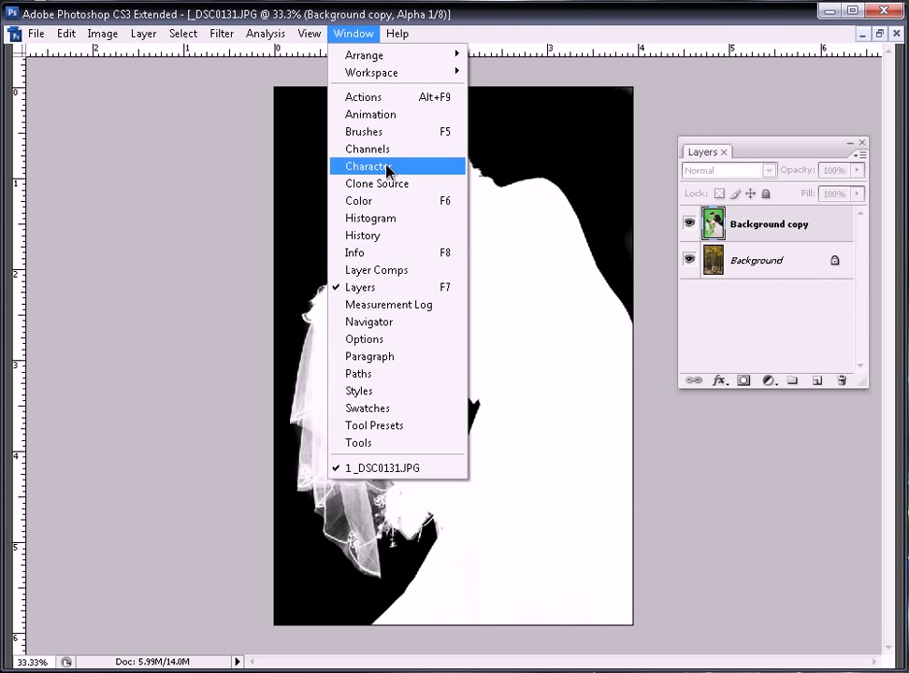
pyautogui.click(387, 154)
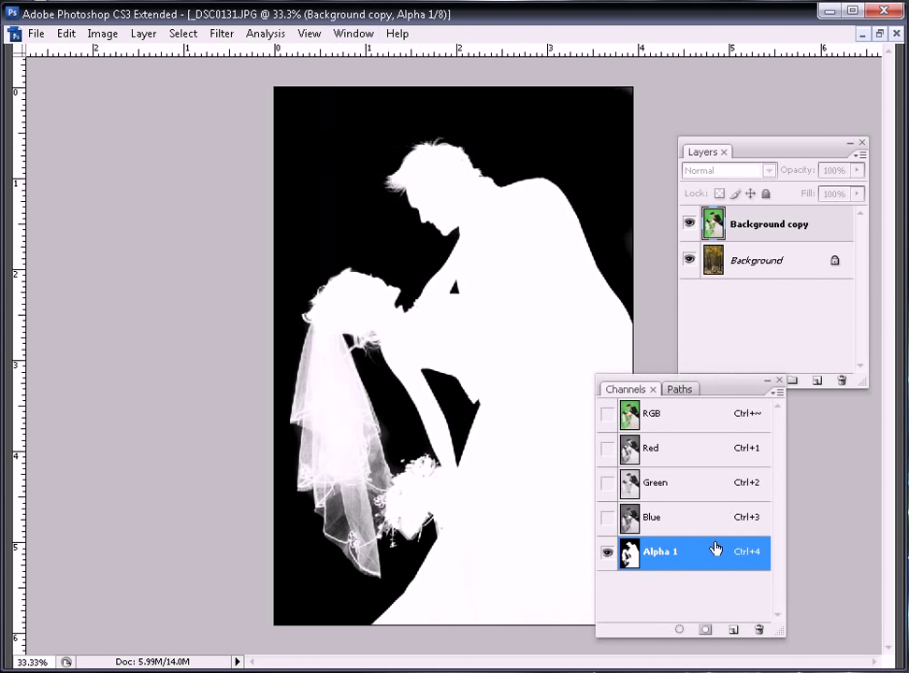
pyautogui.keyDown('ctrl'); pyautogui.click(631, 557); pyautogui.keyUp('ctrl')
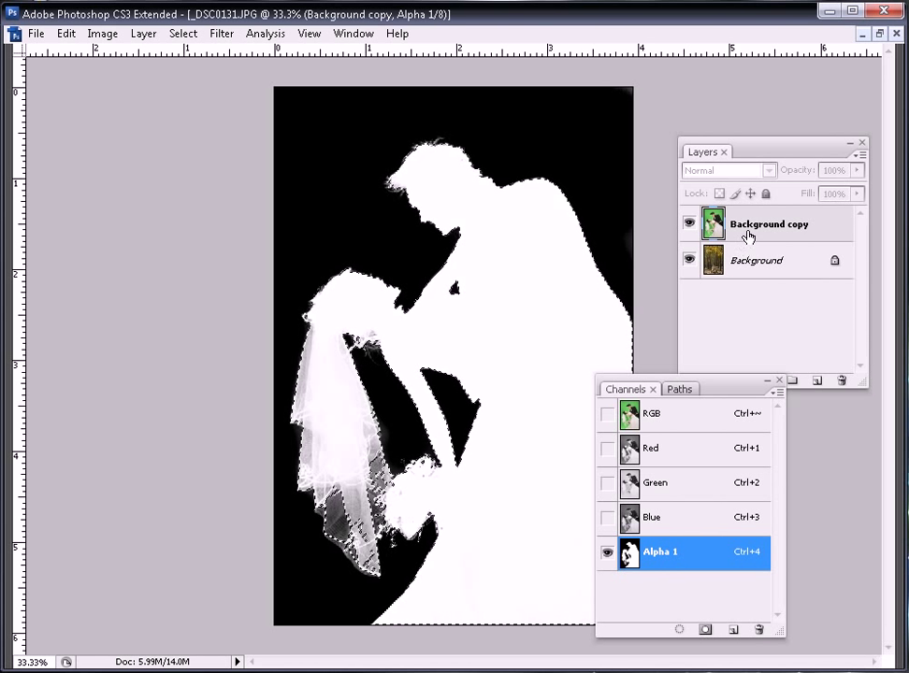
pyautogui.click(748, 236)
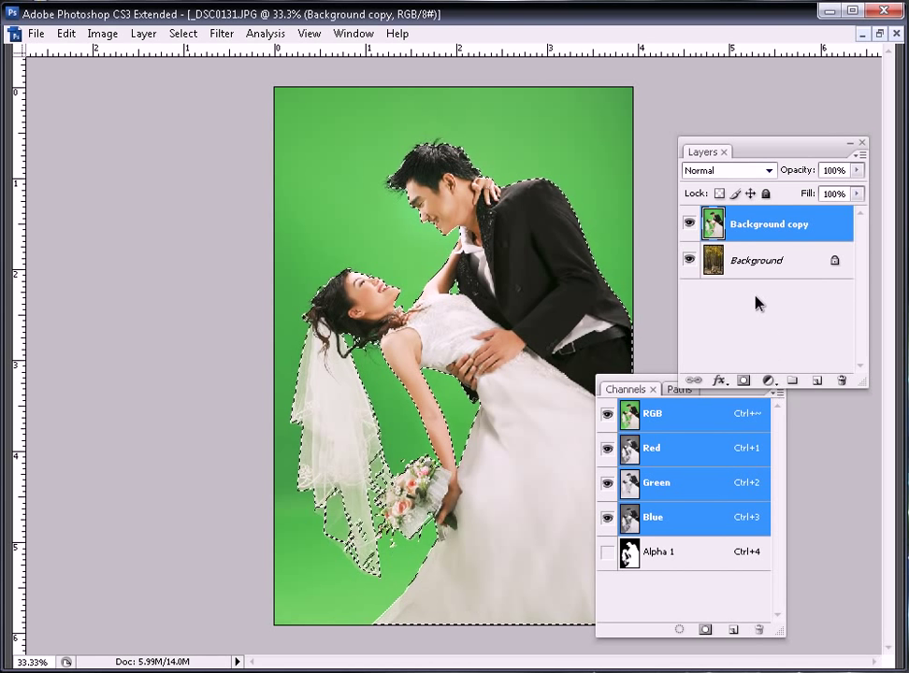
pyautogui.hotkey('ctrl', 'j')
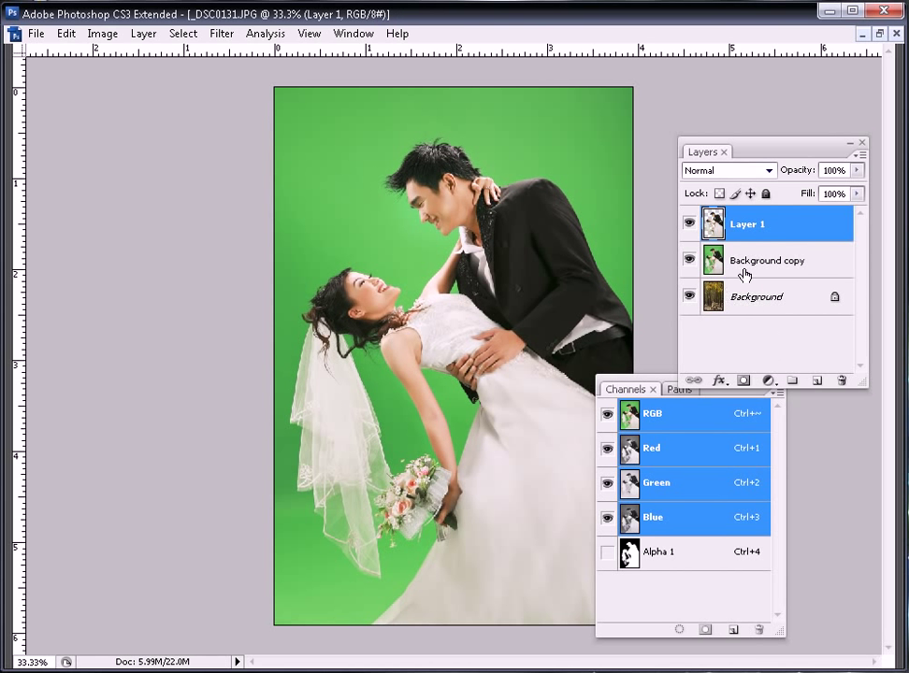
pyautogui.moveTo(745, 273); pyautogui.dragTo(840, 383)
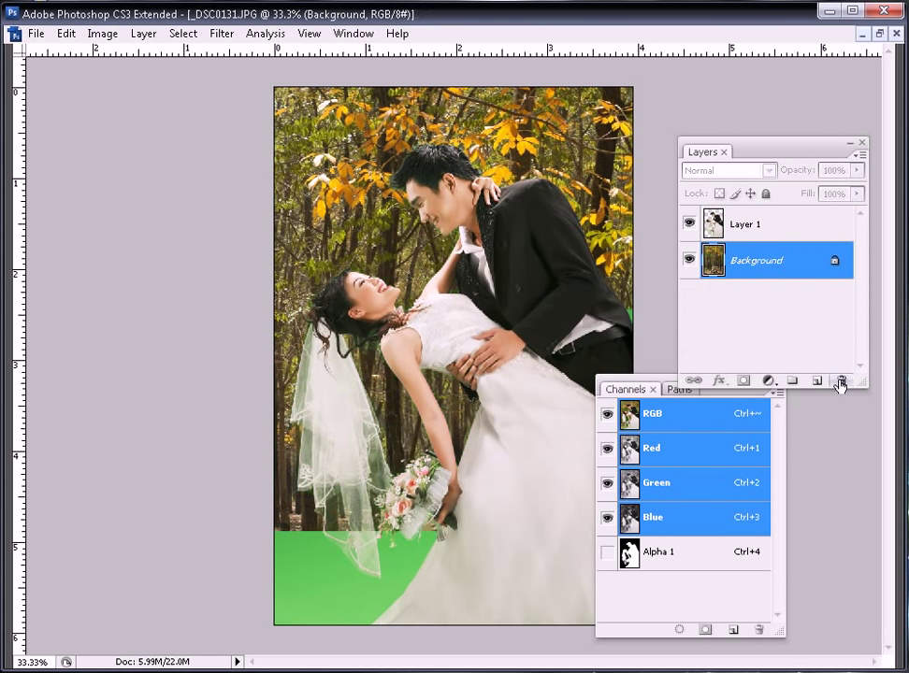
pyautogui.click(779, 381)
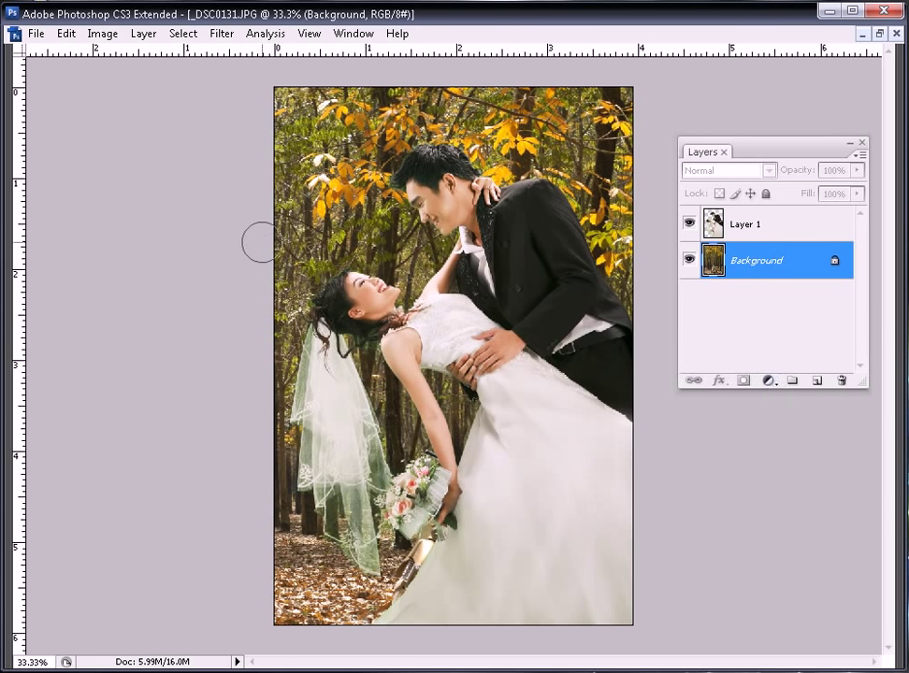
pyautogui.moveTo(513, 364); pyautogui.dragTo(513, 365)
pyautogui.click(688, 260)
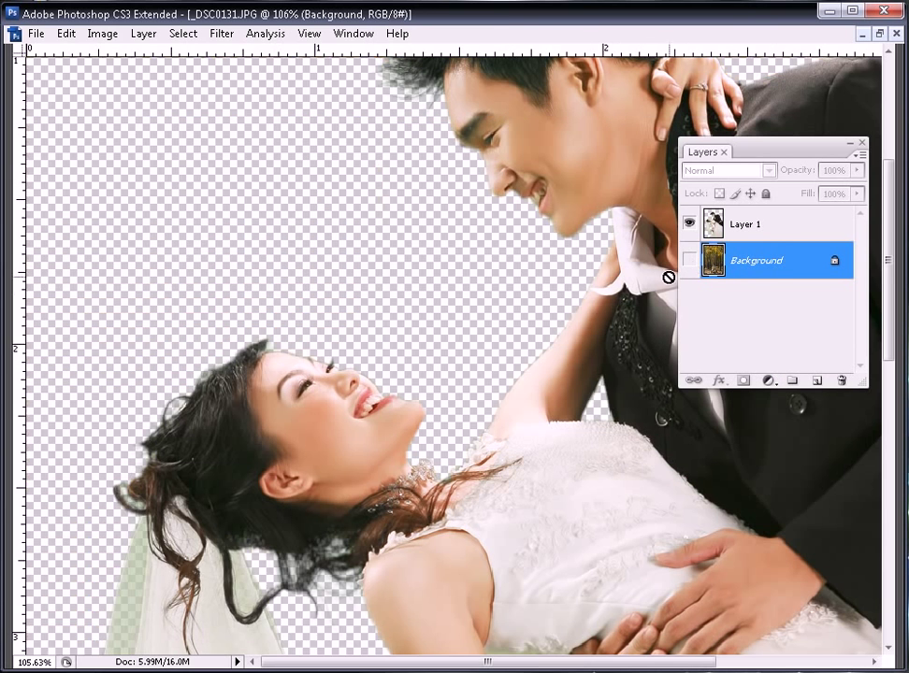
pyautogui.scroll(-5, 511, 470)
pyautogui.moveTo(511, 470); pyautogui.dragTo(412, 493)
pyautogui.scroll(5, 412, 493)
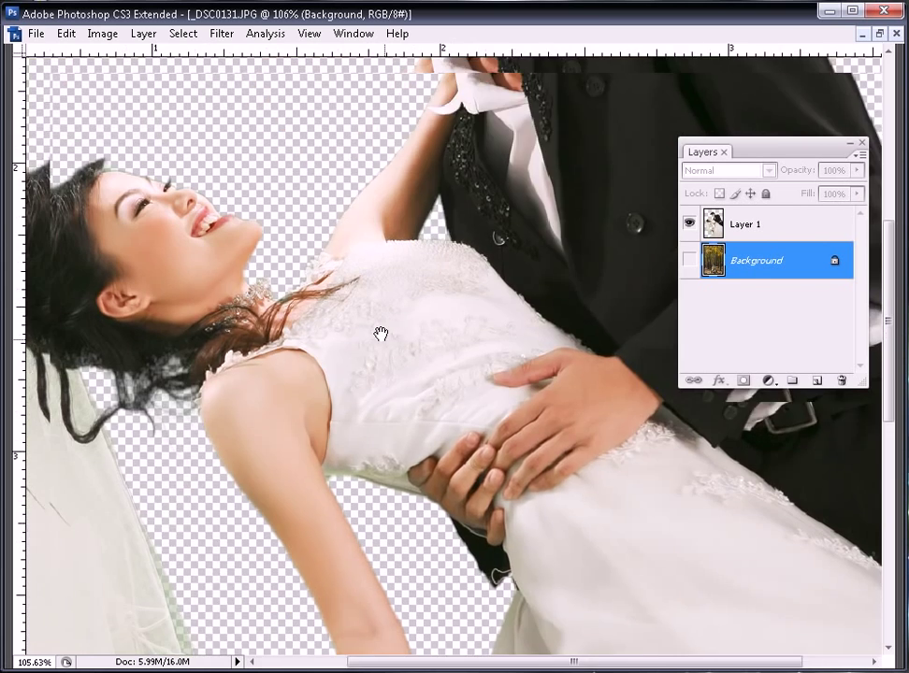
pyautogui.scroll(1, 382, 335)
pyautogui.scroll(4, 265, 346)
pyautogui.hscroll(2, 385, 288)
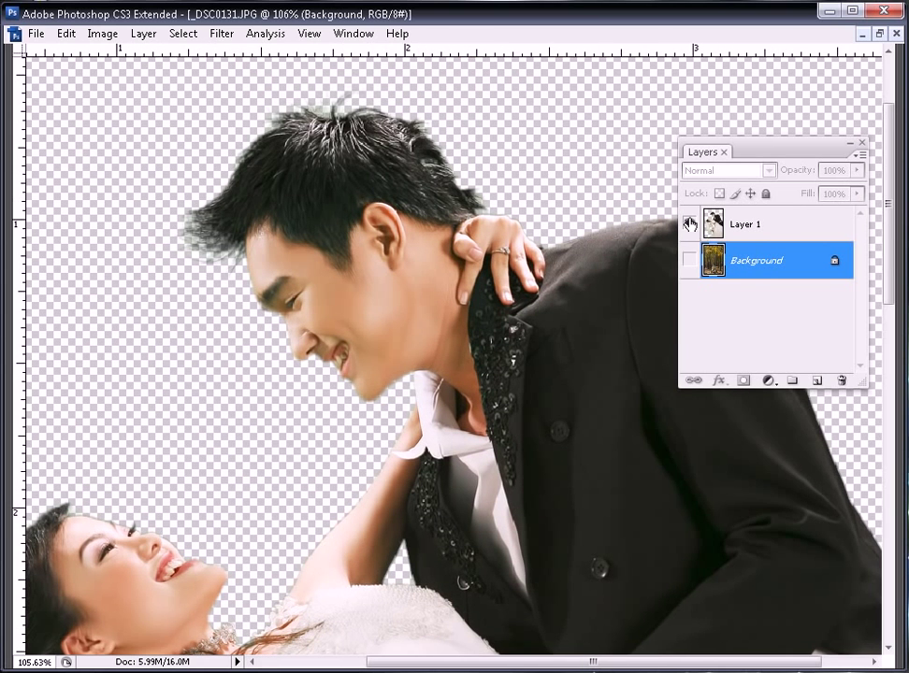
pyautogui.click(689, 259)
pyautogui.hotkey('ctrl', '-')
pyautogui.hotkey('ctrl', '-')
pyautogui.hotkey('ctrl', '-')
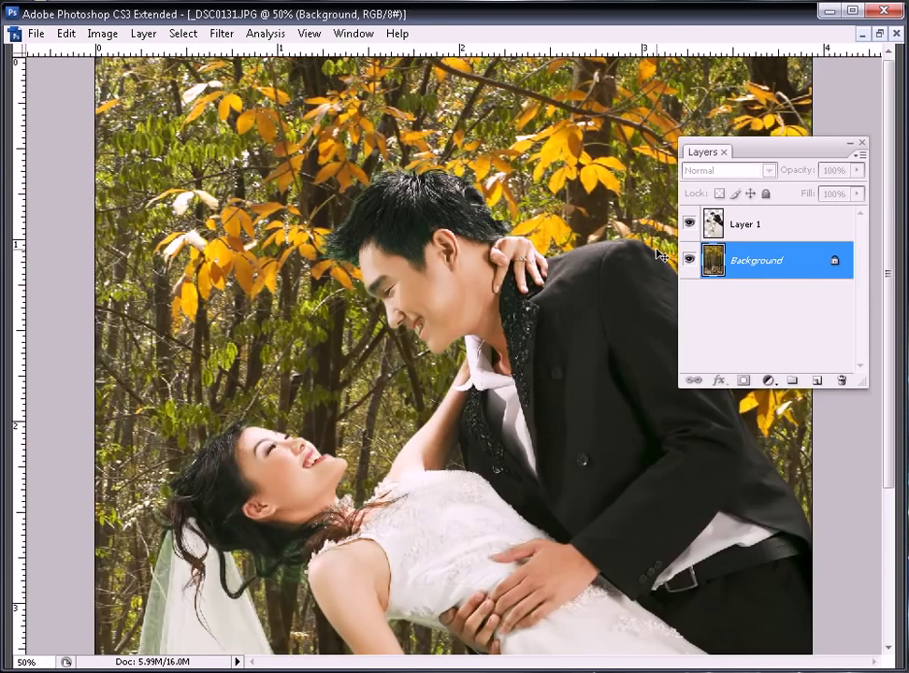
pyautogui.hotkey('ctrl', '-')
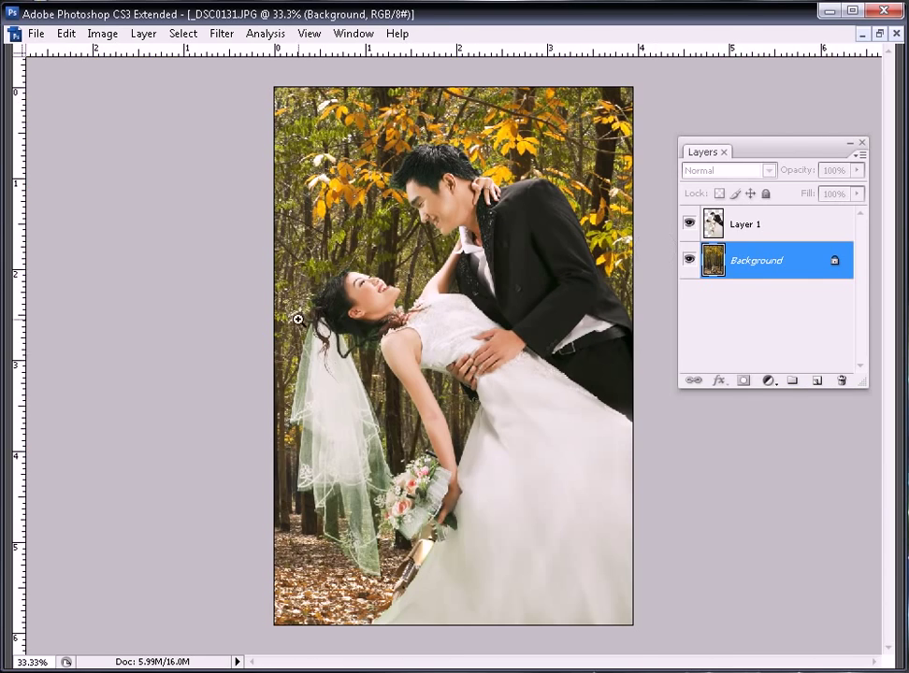
pyautogui.moveTo(315, 300); pyautogui.dragTo(360, 420)
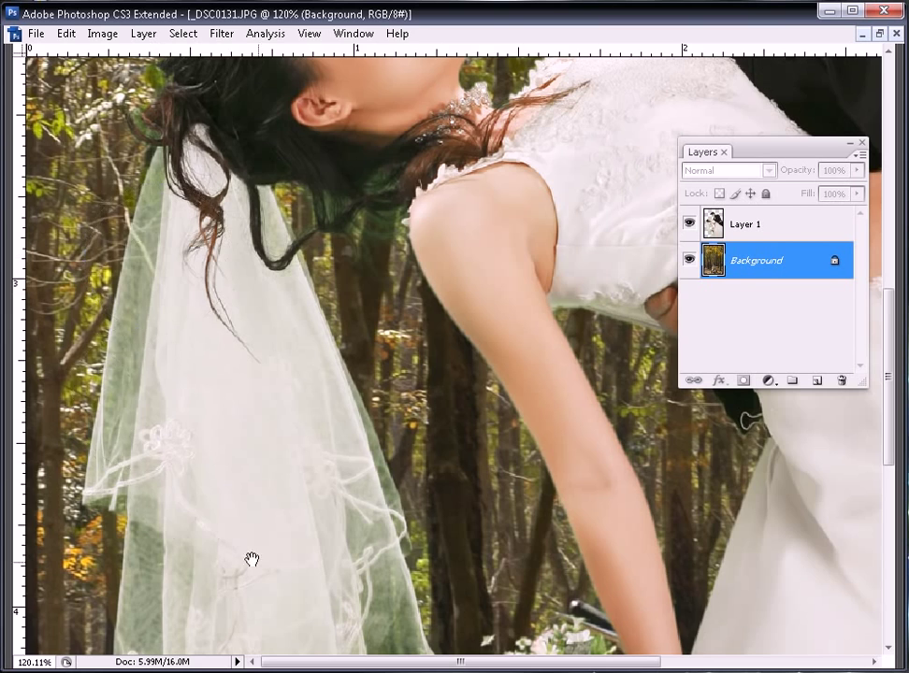
pyautogui.moveTo(250, 561); pyautogui.dragTo(341, 236)
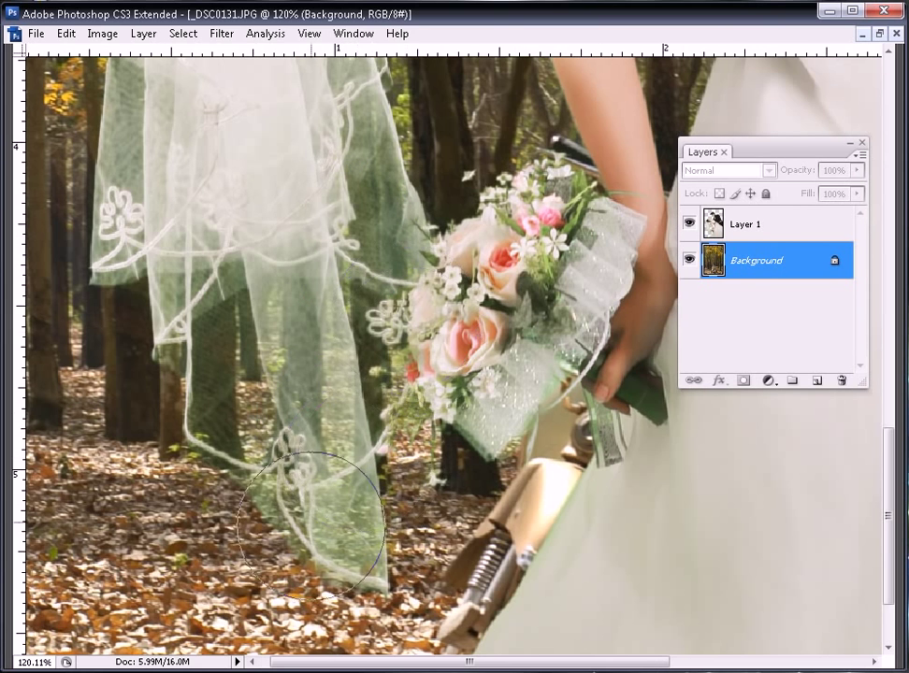
pyautogui.moveTo(164, 227); pyautogui.dragTo(313, 424)
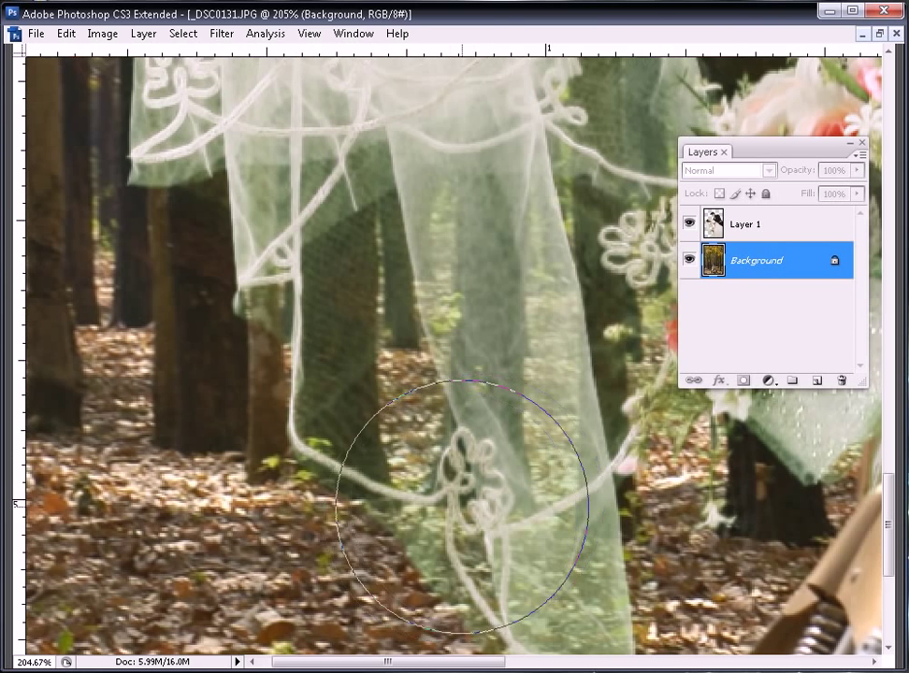
pyautogui.hotkey('ctrl', '-')
pyautogui.hotkey('ctrl', '-')
pyautogui.hotkey('ctrl', '-')
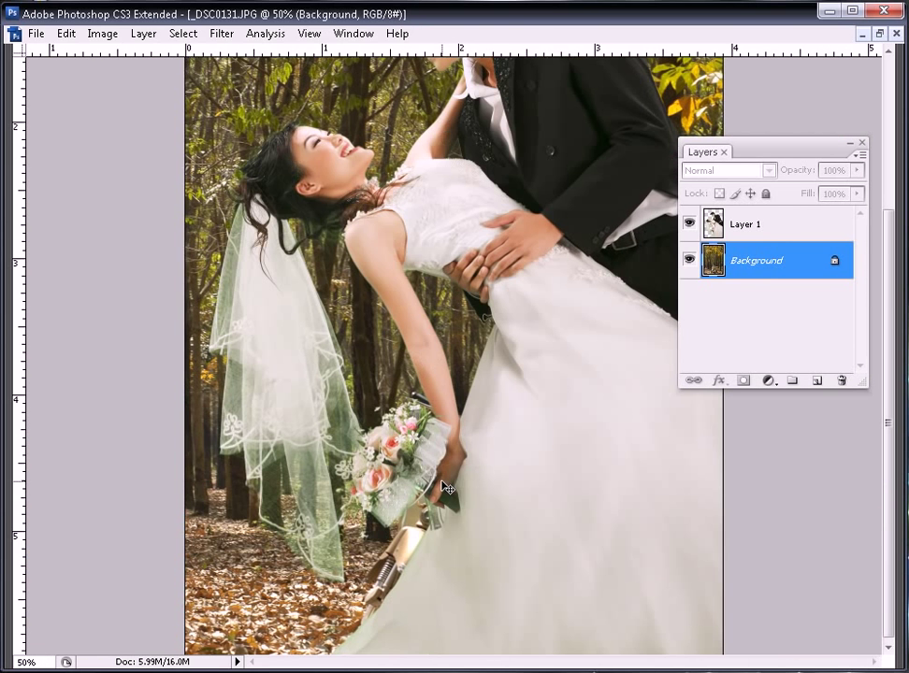
pyautogui.click(752, 222)
pyautogui.moveTo(492, 131); pyautogui.dragTo(529, 299)
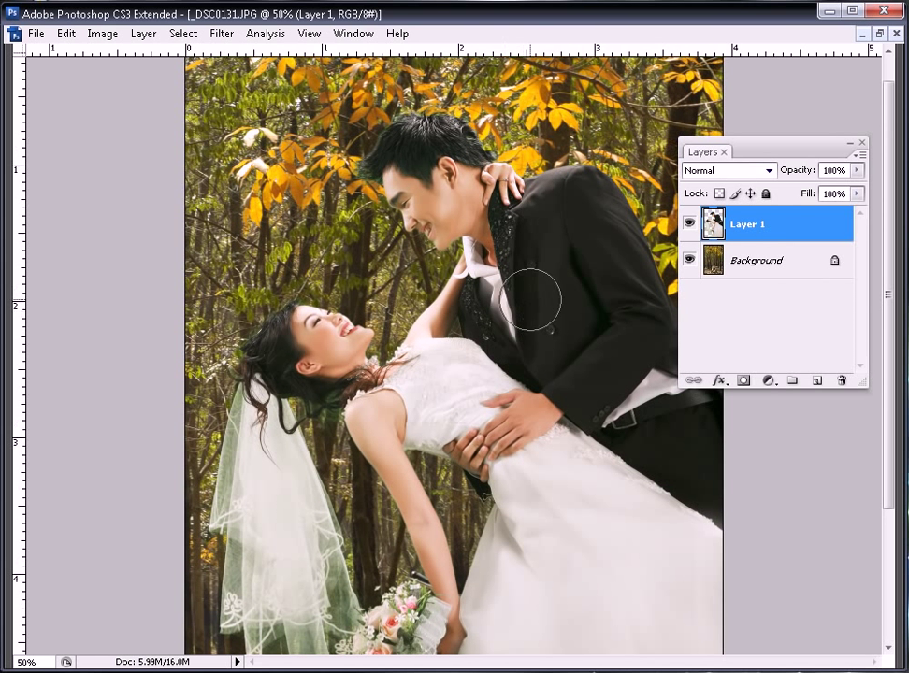
# Add a new Layer 2 in Color blend mode and set up a smaller, low-opacity Brush
pyautogui.click(815, 382)
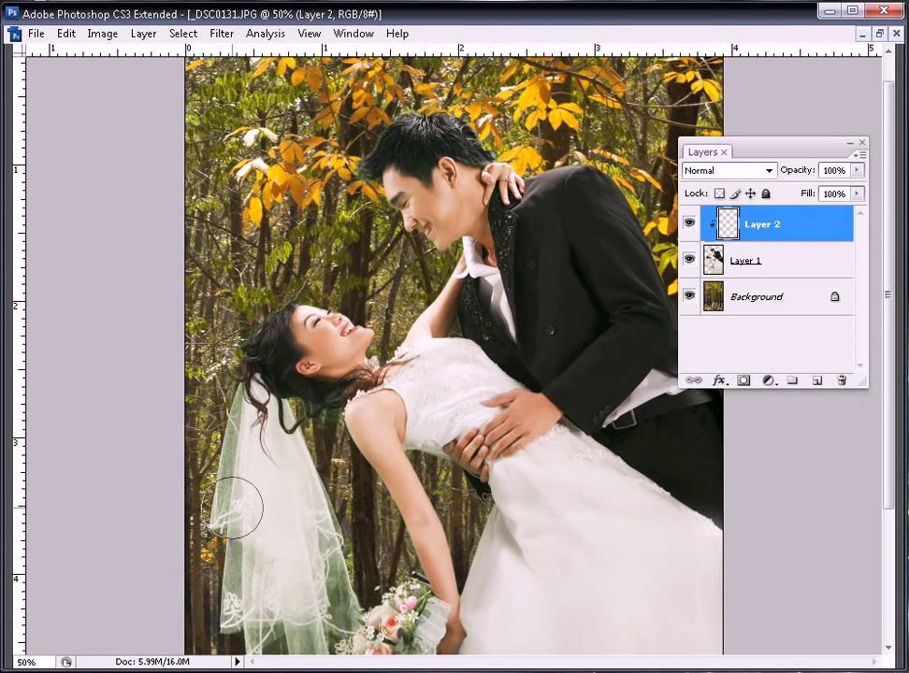
pyautogui.press('Tab')
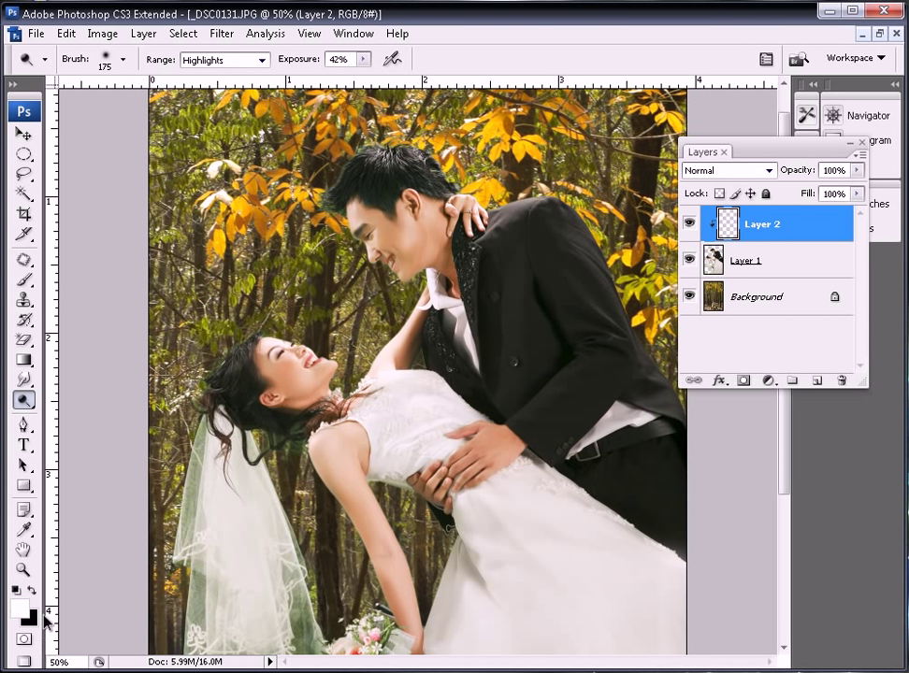
pyautogui.click(23, 280)
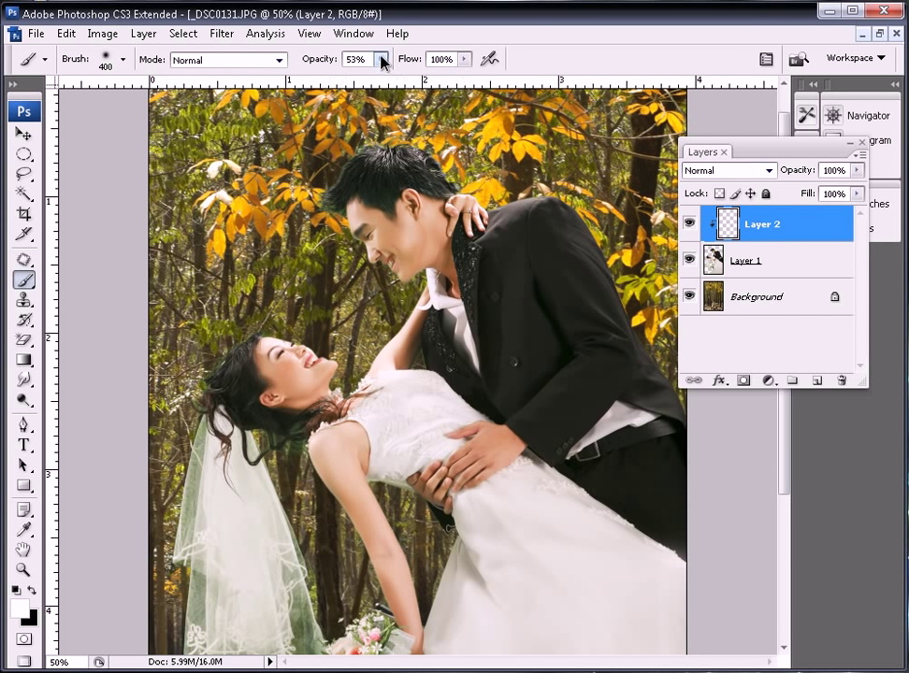
pyautogui.click(711, 171)
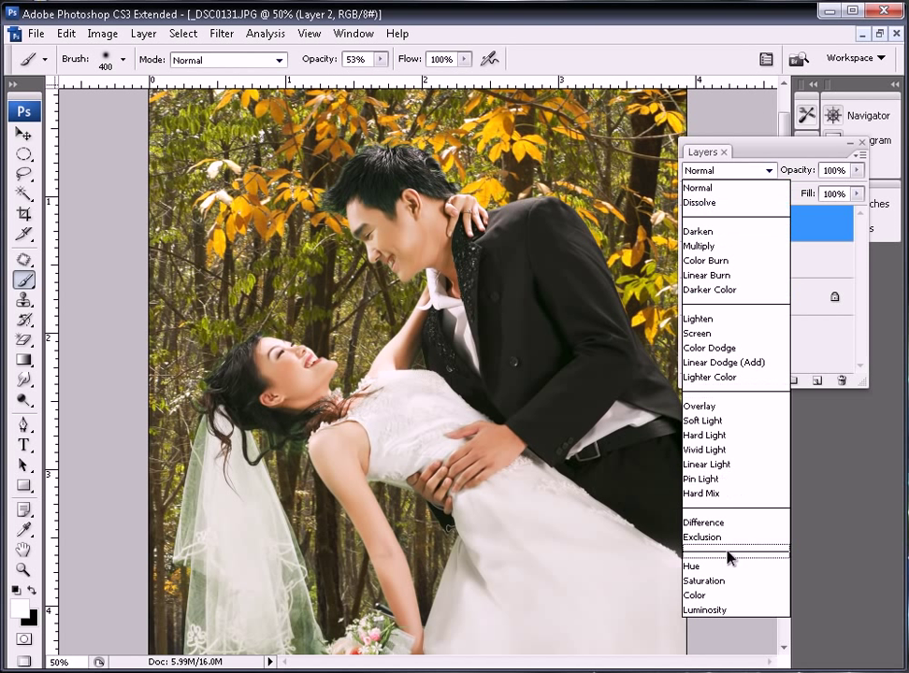
pyautogui.click(714, 594)
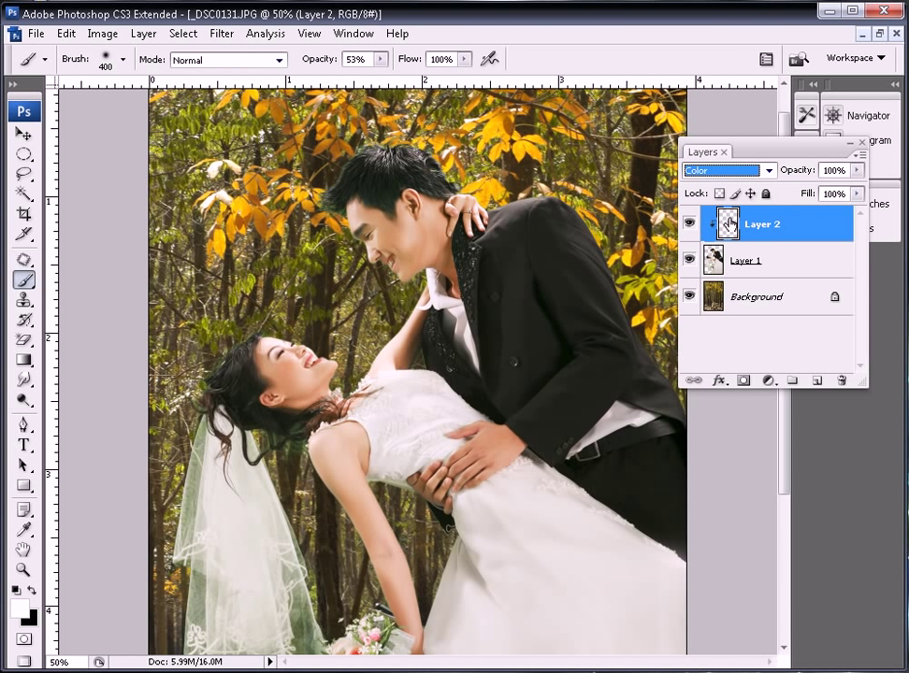
pyautogui.click(380, 59)
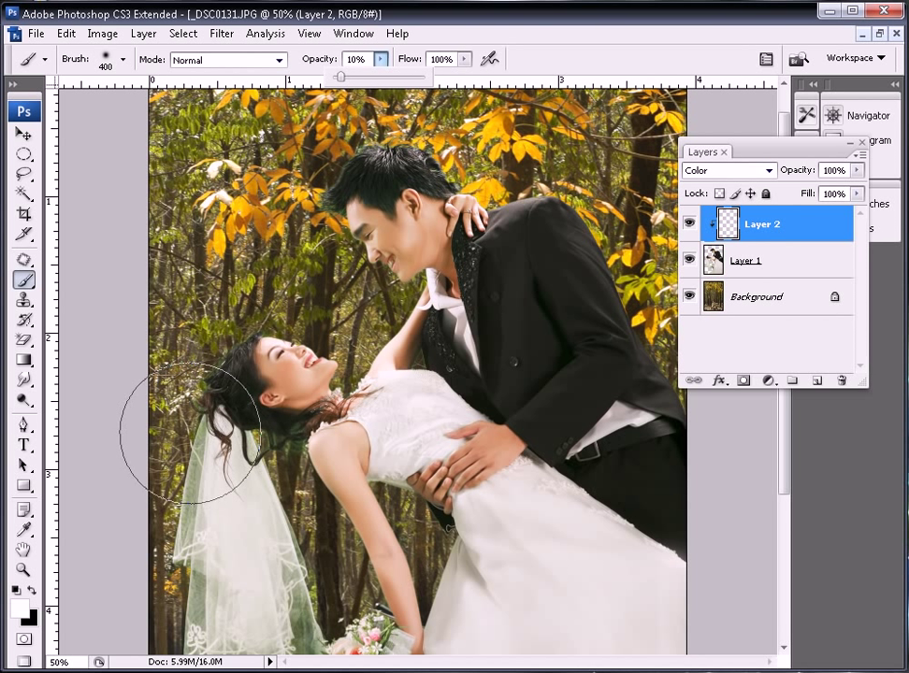
pyautogui.press('[')
pyautogui.press('[')
pyautogui.press('[')
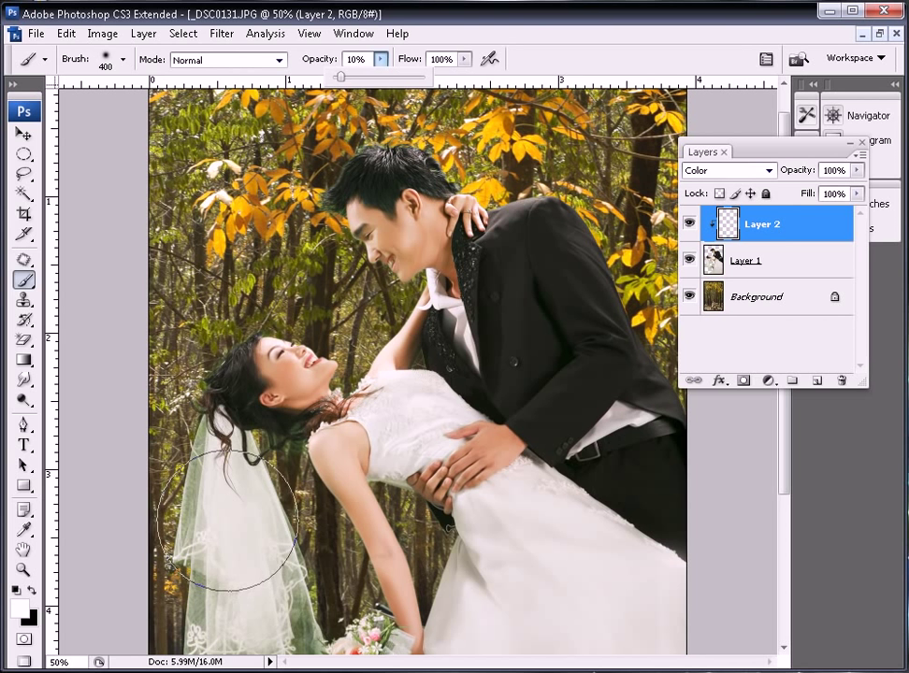
# Paint the green tint off the veil edge, clip Layer 2 to Layer 1, and set opacity to 20%
pyautogui.moveTo(141, 387); pyautogui.dragTo(308, 496)
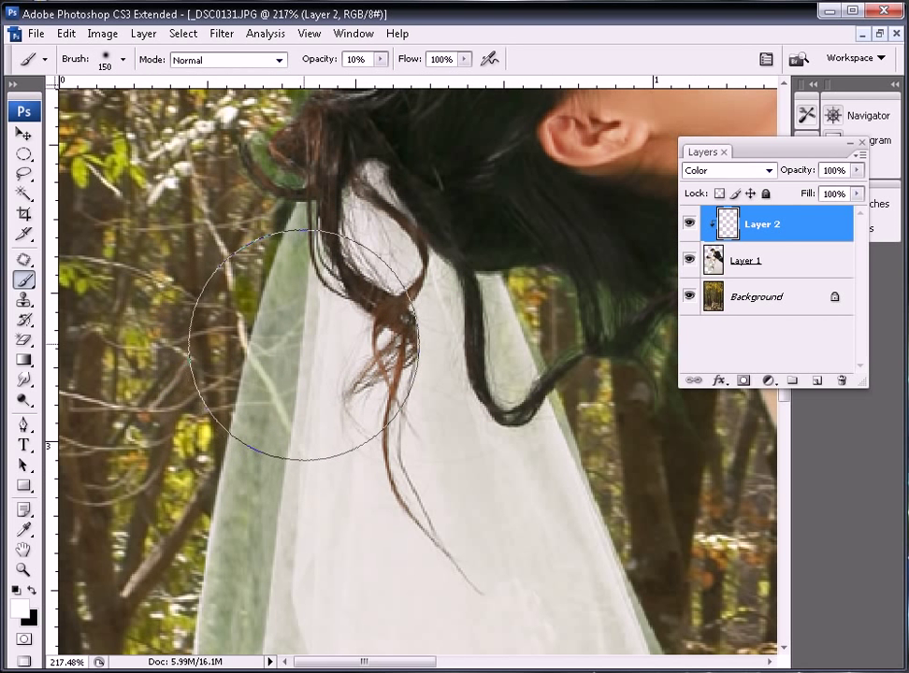
pyautogui.press('[')
pyautogui.press('[')
pyautogui.press('[')
pyautogui.press('[')
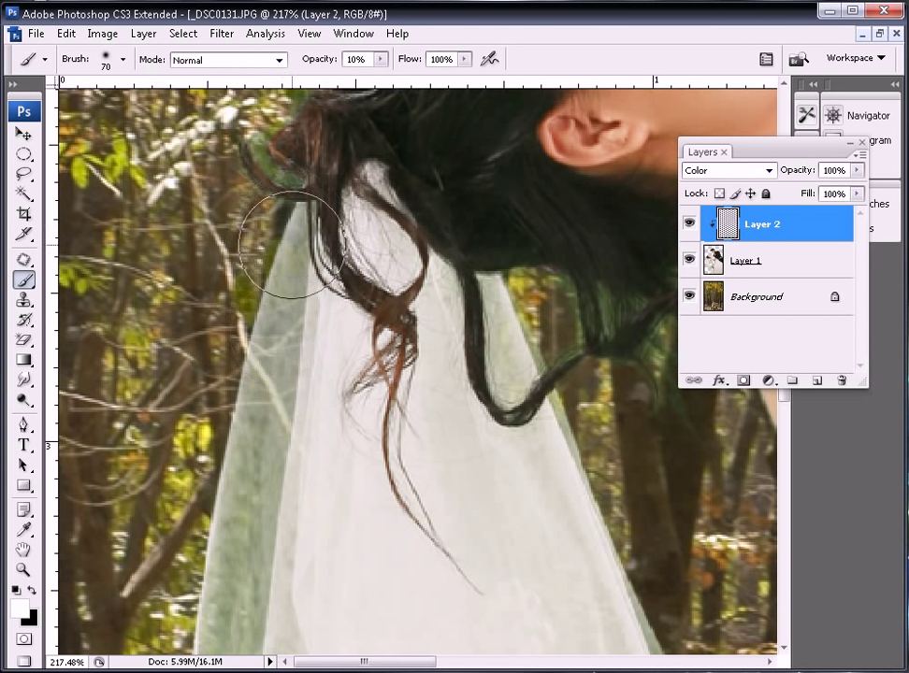
pyautogui.moveTo(254, 528)
pyautogui.mouseDown()
pyautogui.moveTo(286, 286)
pyautogui.moveTo(205, 460)
pyautogui.mouseUp()
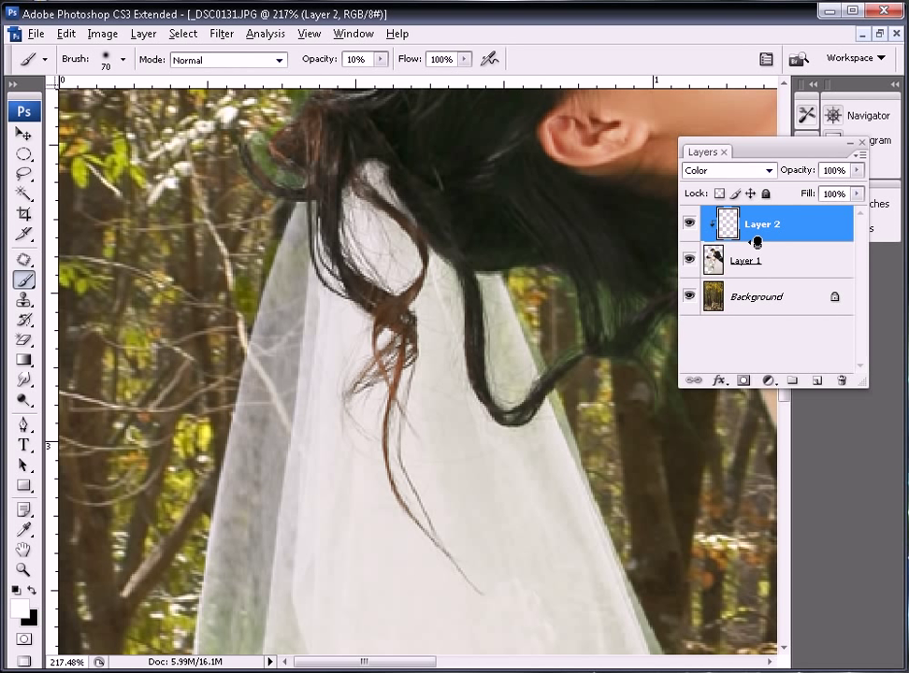
pyautogui.moveTo(757, 241); pyautogui.dragTo(756, 245)
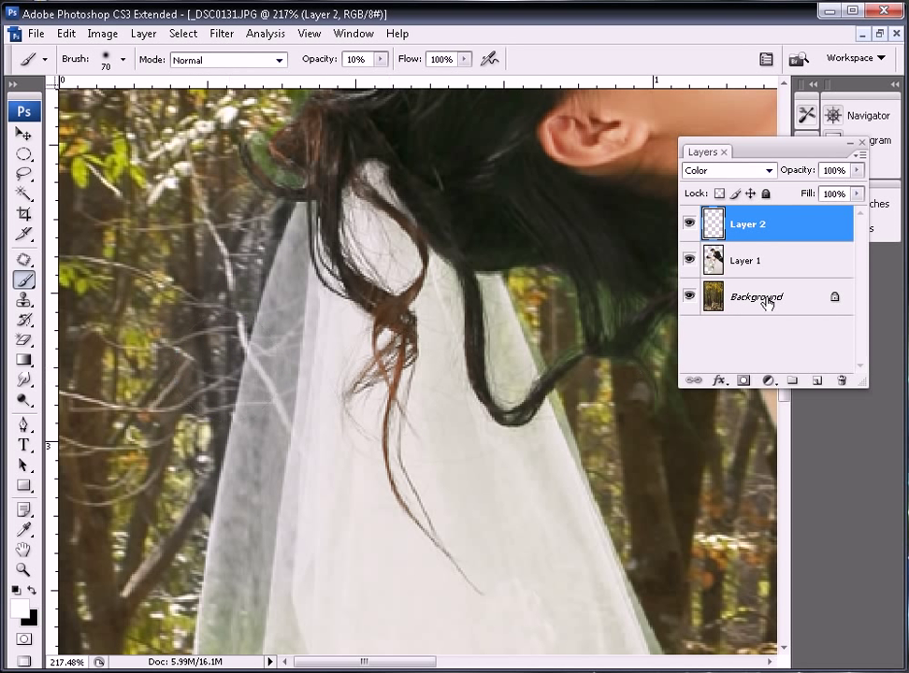
pyautogui.keyDown('alt'); pyautogui.click(758, 244); pyautogui.keyUp('alt')
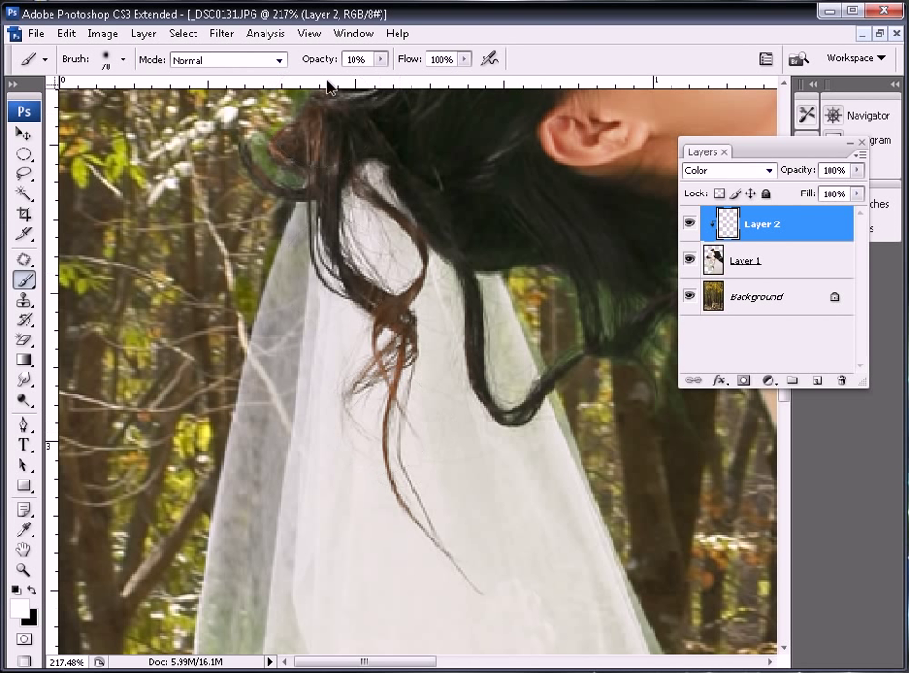
pyautogui.click(379, 60)
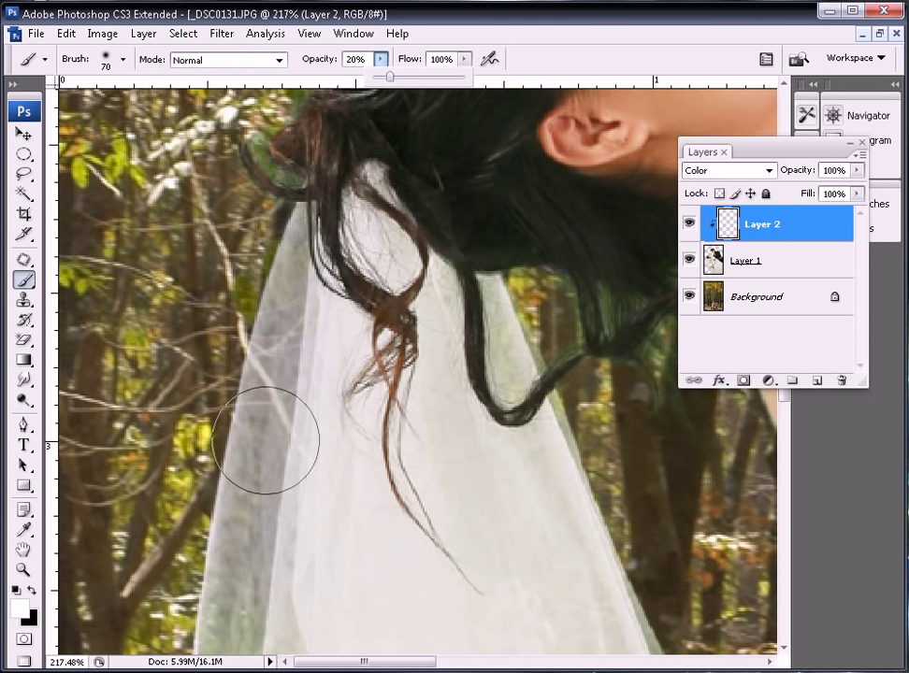
# With an enlarged brush at 20%, paint the green out of the lower veil over the tree trunks
pyautogui.scroll(-5, 264, 373)
pyautogui.moveTo(206, 508)
pyautogui.mouseDown()
pyautogui.moveTo(280, 546)
pyautogui.moveTo(197, 449)
pyautogui.mouseUp()
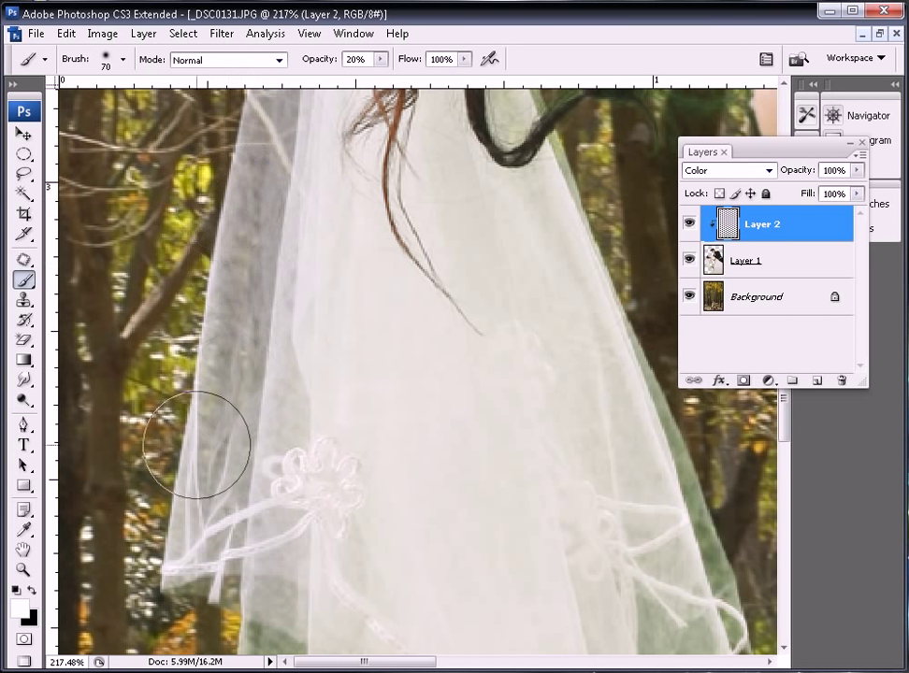
pyautogui.scroll(-5, 234, 397)
pyautogui.press(']')
pyautogui.press(']')
pyautogui.press(']')
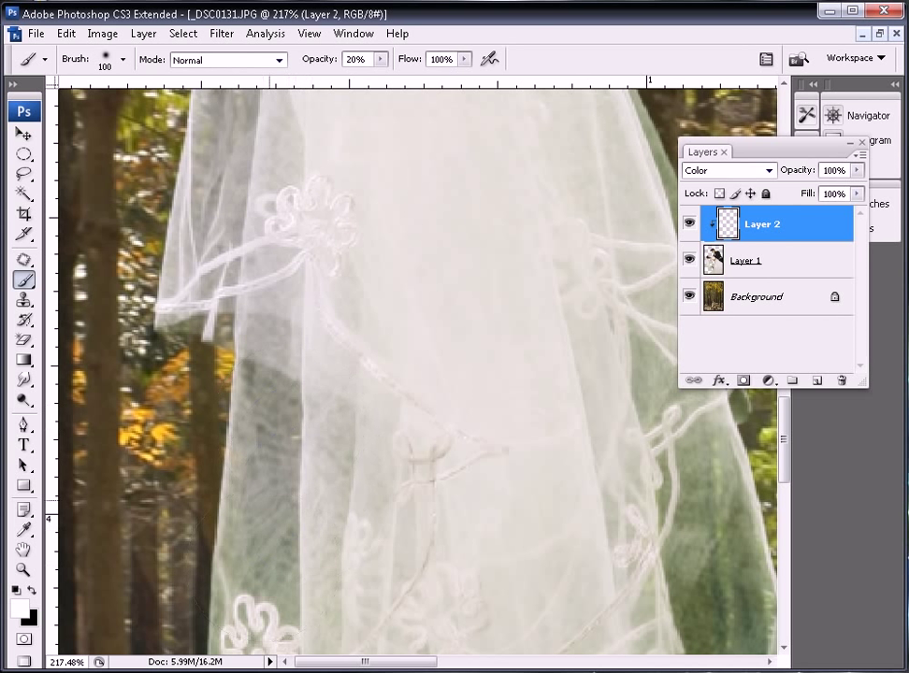
pyautogui.moveTo(254, 579); pyautogui.dragTo(240, 357)
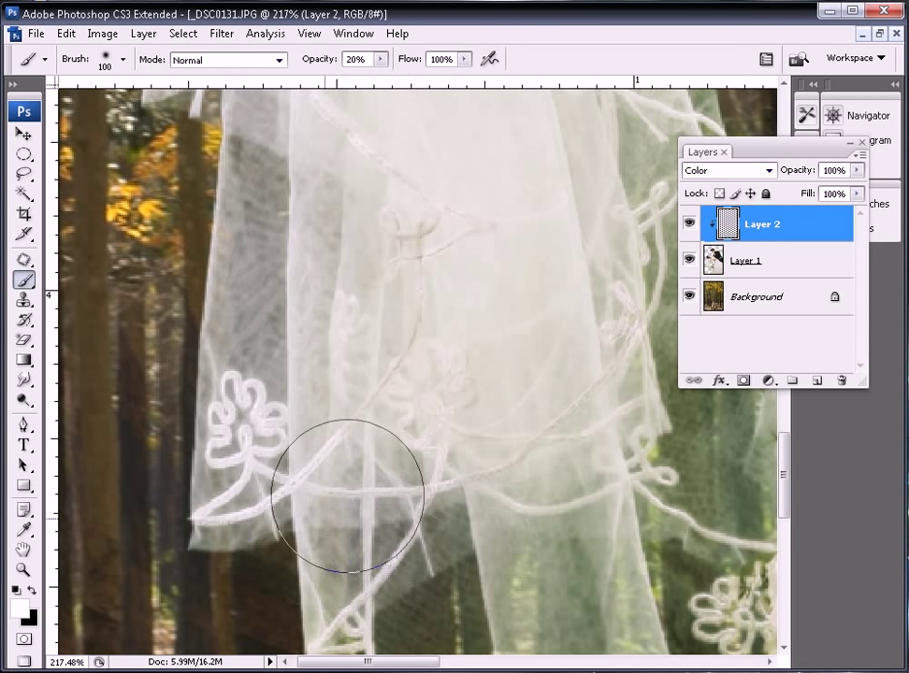
pyautogui.moveTo(243, 491); pyautogui.dragTo(182, 220)
pyautogui.moveTo(328, 330)
pyautogui.mouseDown()
pyautogui.moveTo(346, 557)
pyautogui.moveTo(348, 538)
pyautogui.moveTo(365, 532)
pyautogui.moveTo(369, 395)
pyautogui.moveTo(337, 427)
pyautogui.moveTo(334, 487)
pyautogui.moveTo(418, 365)
pyautogui.moveTo(357, 548)
pyautogui.moveTo(380, 311)
pyautogui.moveTo(351, 266)
pyautogui.moveTo(328, 284)
pyautogui.moveTo(440, 213)
pyautogui.moveTo(467, 438)
pyautogui.moveTo(497, 493)
pyautogui.moveTo(523, 431)
pyautogui.moveTo(560, 264)
pyautogui.moveTo(470, 328)
pyautogui.mouseUp()
# Neutralise the green around the veil's knot and in the bride's hair by her shoulder
pyautogui.moveTo(551, 437); pyautogui.dragTo(480, 288)
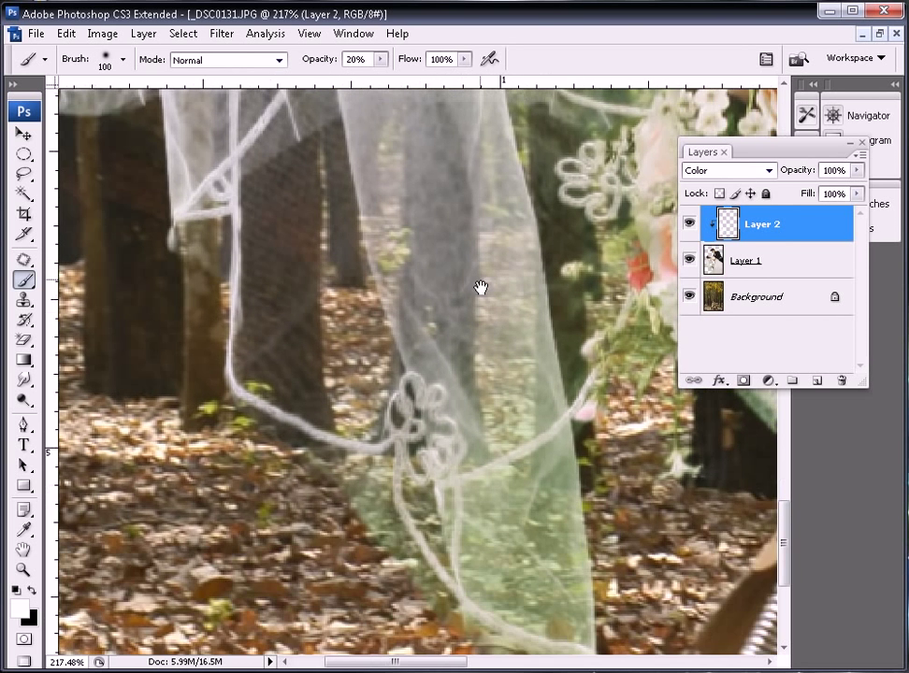
pyautogui.moveTo(463, 524)
pyautogui.mouseDown()
pyautogui.moveTo(416, 487)
pyautogui.moveTo(395, 507)
pyautogui.moveTo(380, 485)
pyautogui.mouseUp()
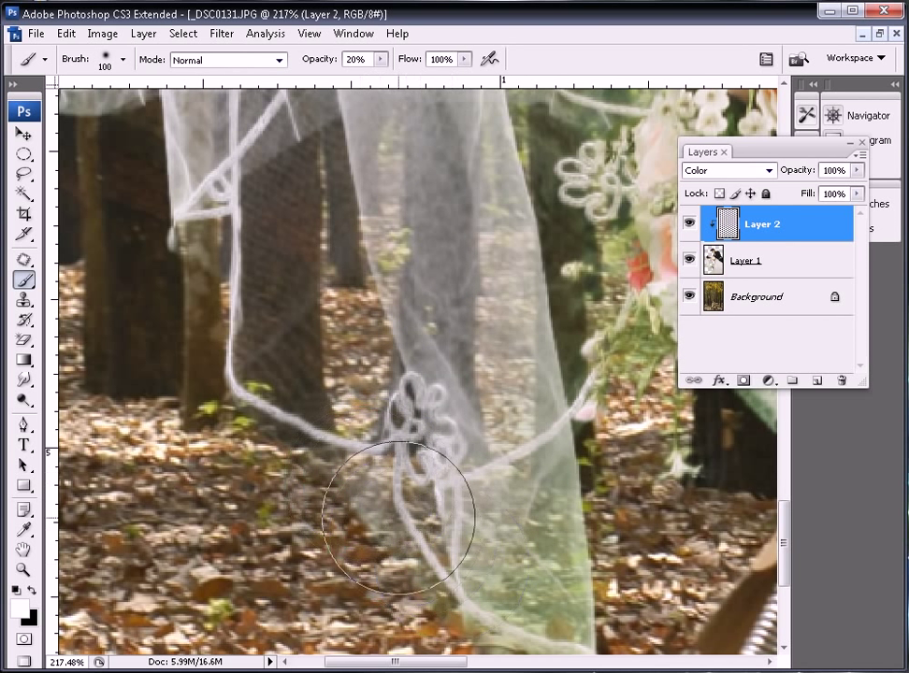
pyautogui.moveTo(562, 540); pyautogui.dragTo(507, 424)
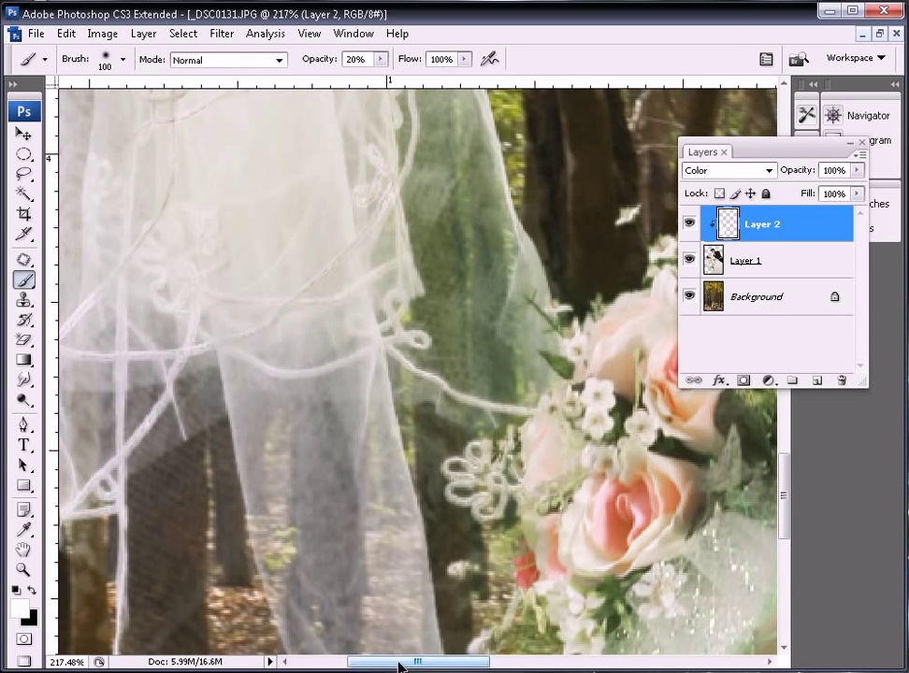
pyautogui.moveTo(478, 349)
pyautogui.mouseDown()
pyautogui.moveTo(411, 374)
pyautogui.moveTo(385, 477)
pyautogui.mouseUp()
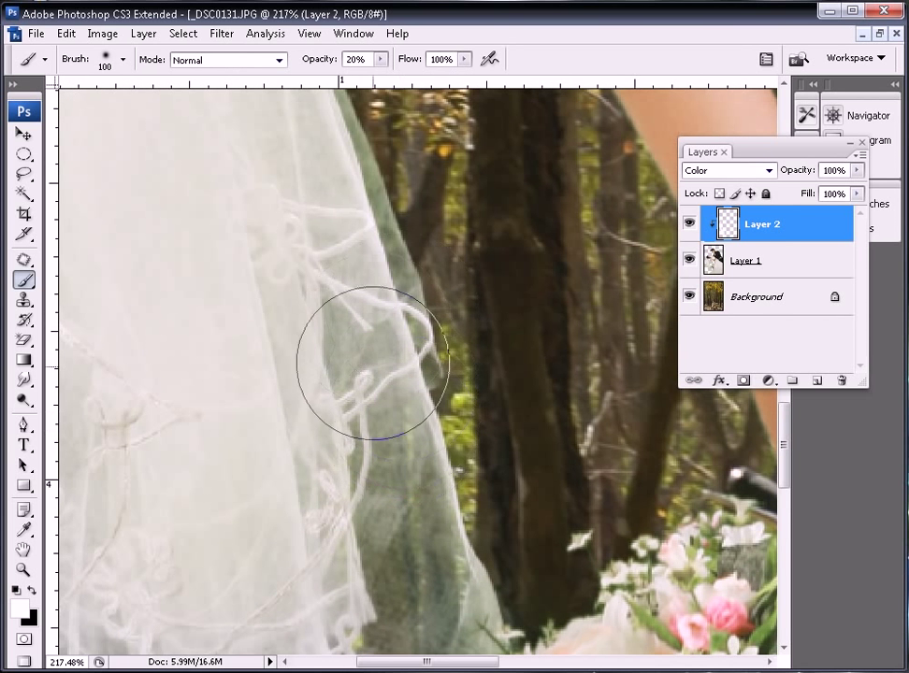
pyautogui.moveTo(309, 164)
pyautogui.mouseDown()
pyautogui.moveTo(352, 149)
pyautogui.moveTo(355, 373)
pyautogui.mouseUp()
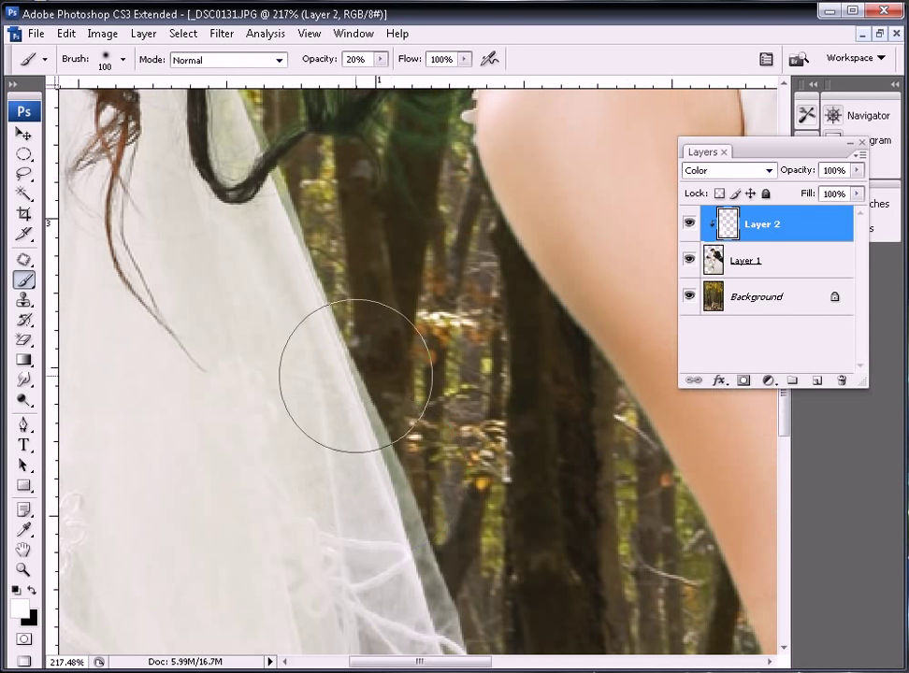
pyautogui.moveTo(290, 270); pyautogui.dragTo(309, 449)
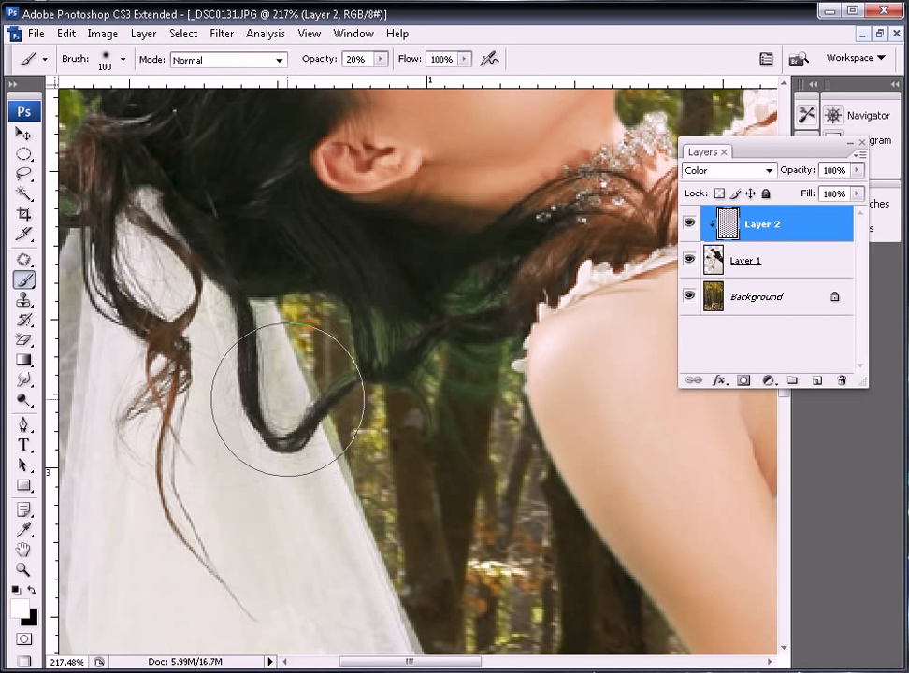
pyautogui.moveTo(288, 348)
pyautogui.mouseDown()
pyautogui.moveTo(450, 338)
pyautogui.moveTo(457, 327)
pyautogui.moveTo(463, 345)
pyautogui.moveTo(440, 409)
pyautogui.moveTo(371, 345)
pyautogui.moveTo(428, 319)
pyautogui.mouseUp()
pyautogui.press('[')
pyautogui.press('[')
pyautogui.press('[')
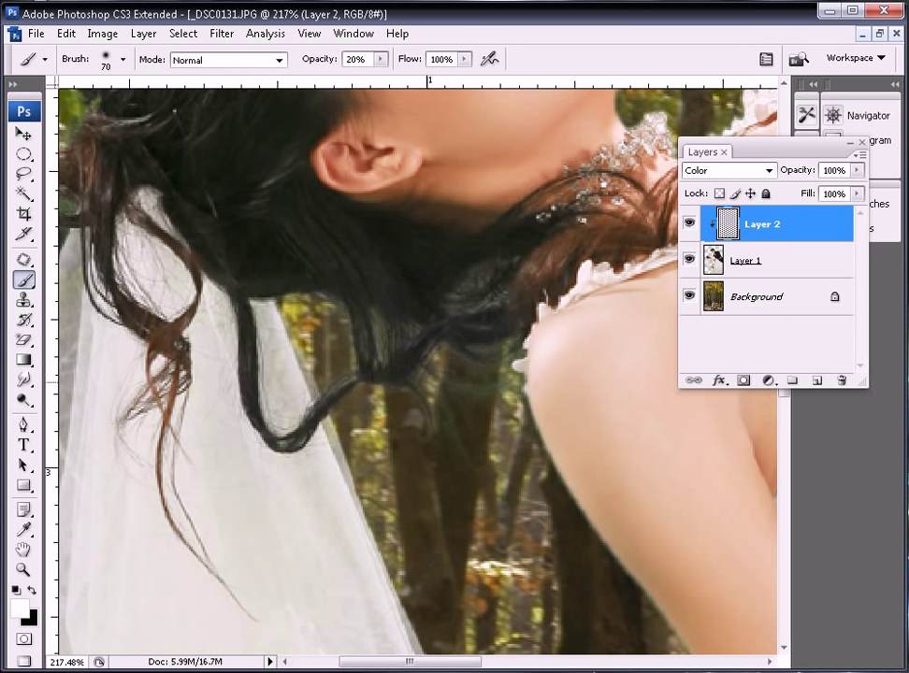
# Check the bride's hair edge, brush green off the groom's hair tips, then zoom out fully
pyautogui.moveTo(229, 270); pyautogui.dragTo(283, 367)
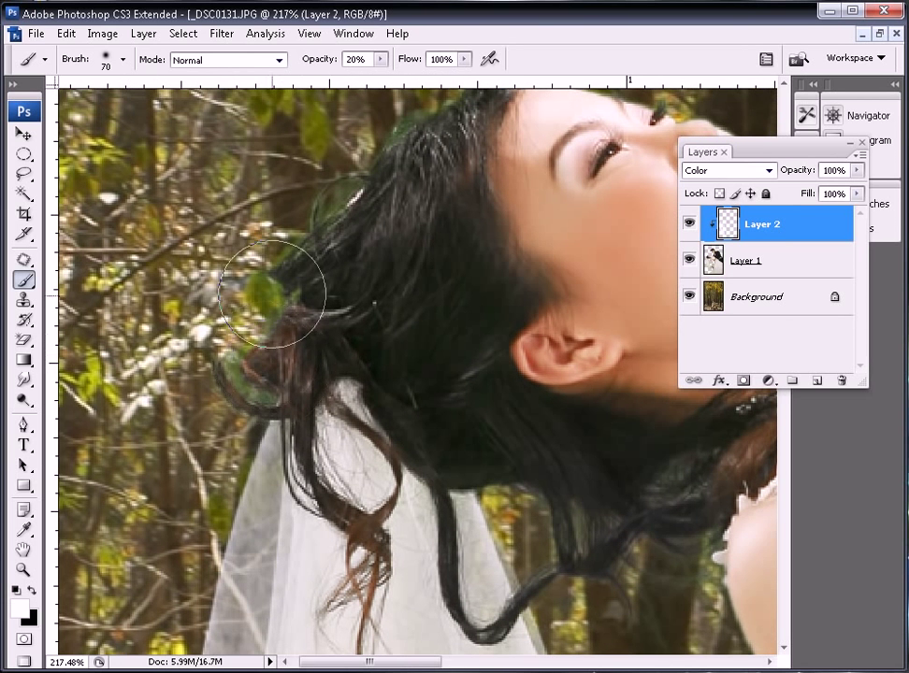
pyautogui.moveTo(392, 124); pyautogui.dragTo(243, 381)
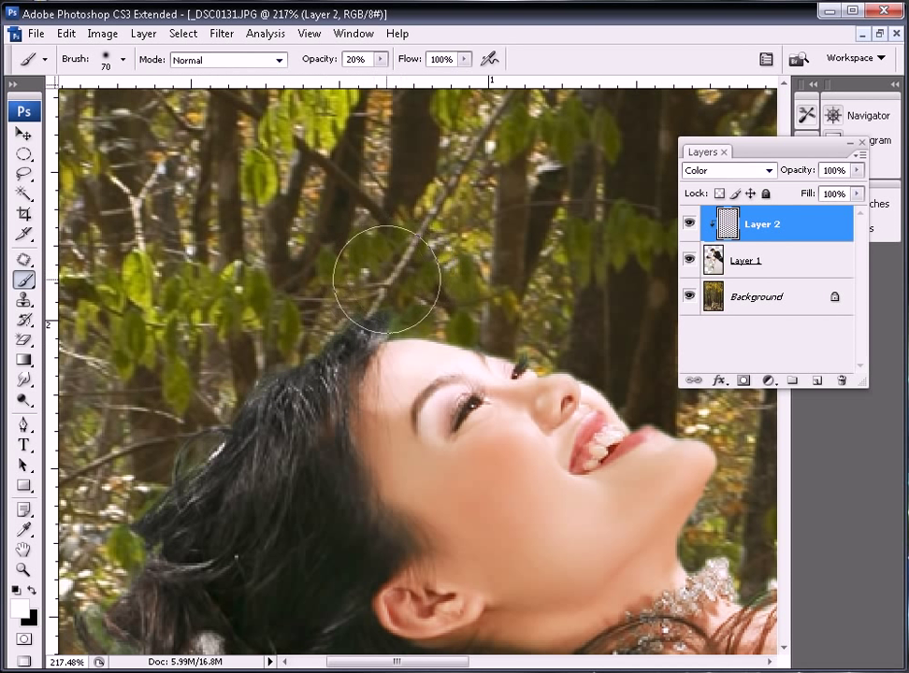
pyautogui.moveTo(416, 270)
pyautogui.mouseDown()
pyautogui.moveTo(369, 346)
pyautogui.moveTo(441, 161)
pyautogui.mouseUp()
pyautogui.moveTo(236, 470); pyautogui.dragTo(202, 490)
pyautogui.moveTo(126, 308)
pyautogui.mouseDown()
pyautogui.moveTo(188, 371)
pyautogui.moveTo(199, 251)
pyautogui.mouseUp()
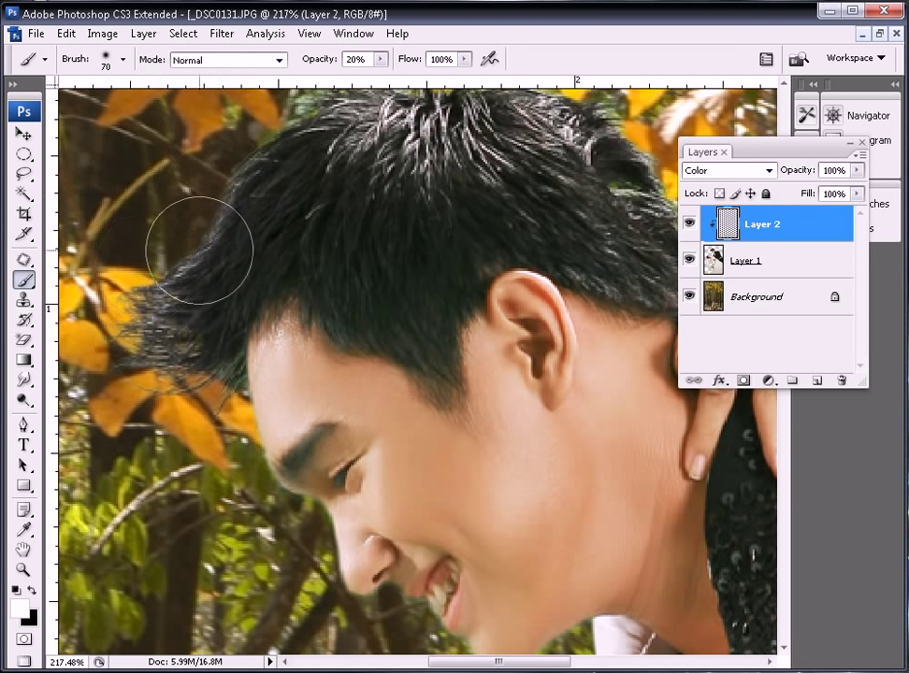
pyautogui.moveTo(243, 219); pyautogui.dragTo(172, 365)
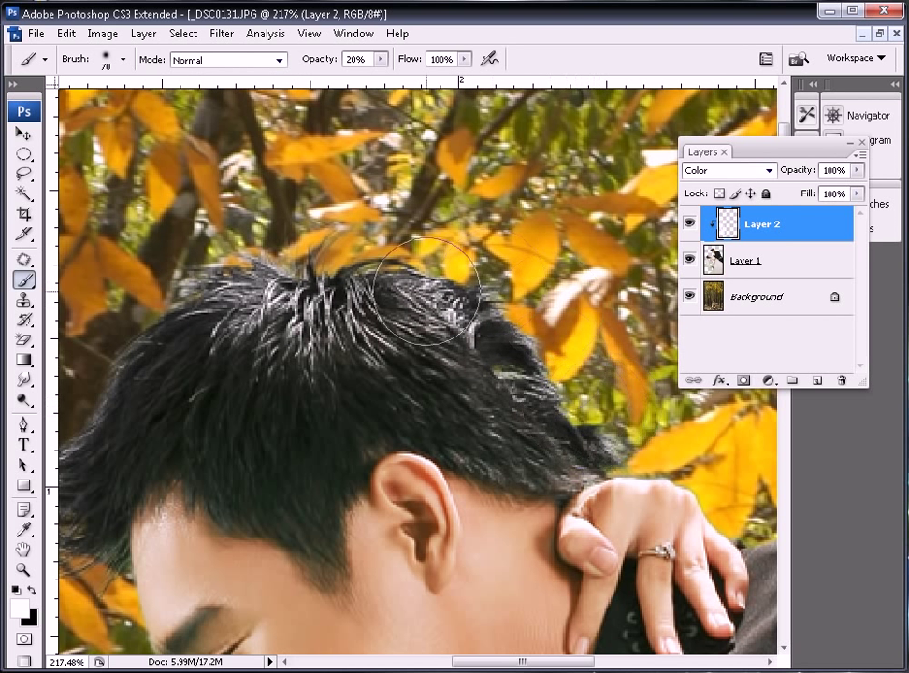
pyautogui.moveTo(210, 300); pyautogui.dragTo(376, 215)
pyautogui.moveTo(314, 512)
pyautogui.mouseDown()
pyautogui.moveTo(334, 274)
pyautogui.moveTo(211, 292)
pyautogui.mouseUp()
pyautogui.hotkey('ctrl', '-')
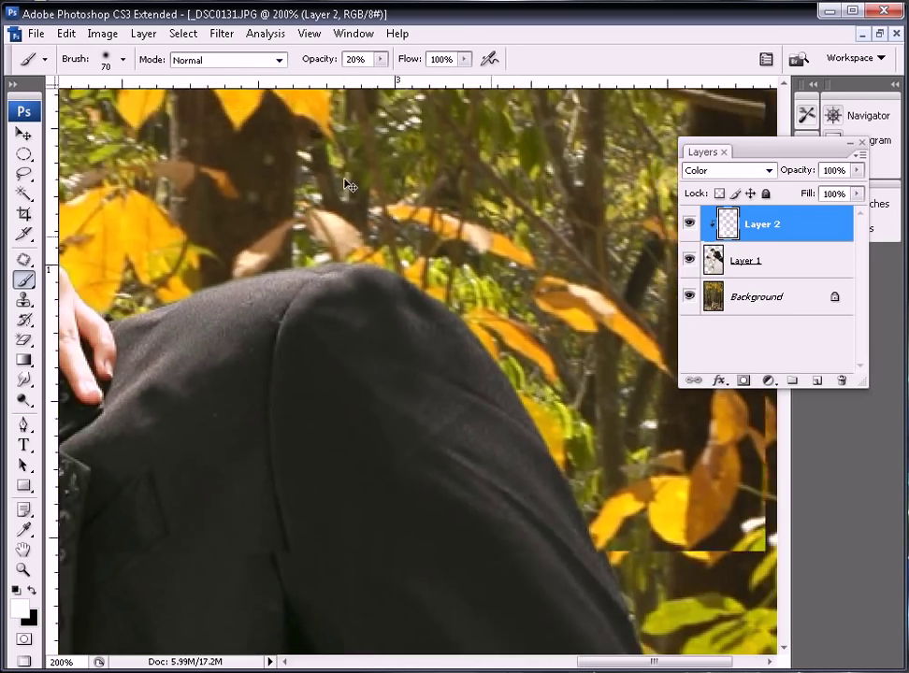
pyautogui.hotkey('ctrl', '-')
pyautogui.hotkey('ctrl', '-')
pyautogui.hotkey('ctrl', '-')
pyautogui.hotkey('ctrl', '-')
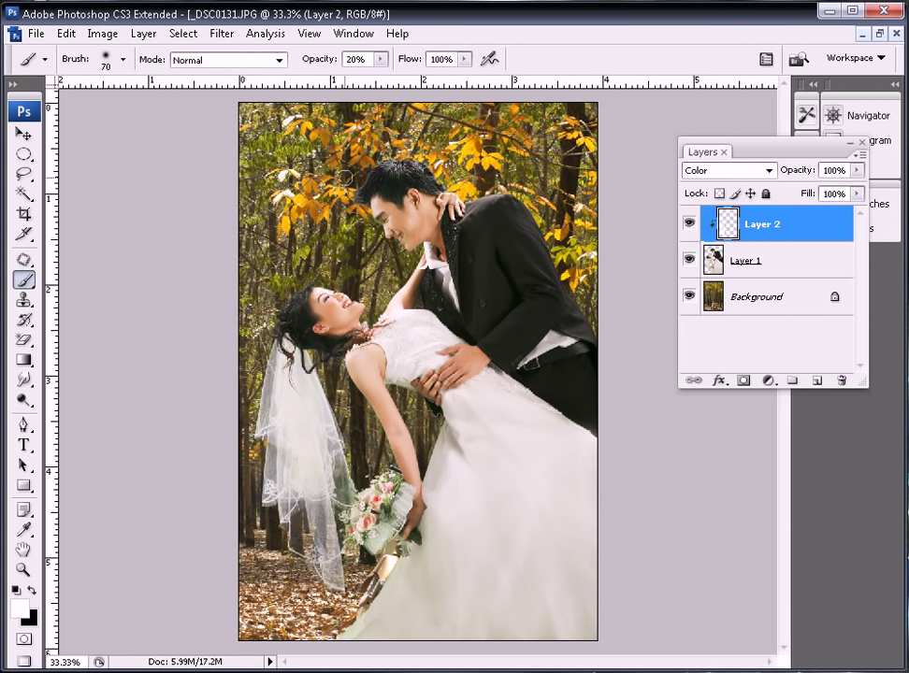
pyautogui.doubleClick(23, 553)
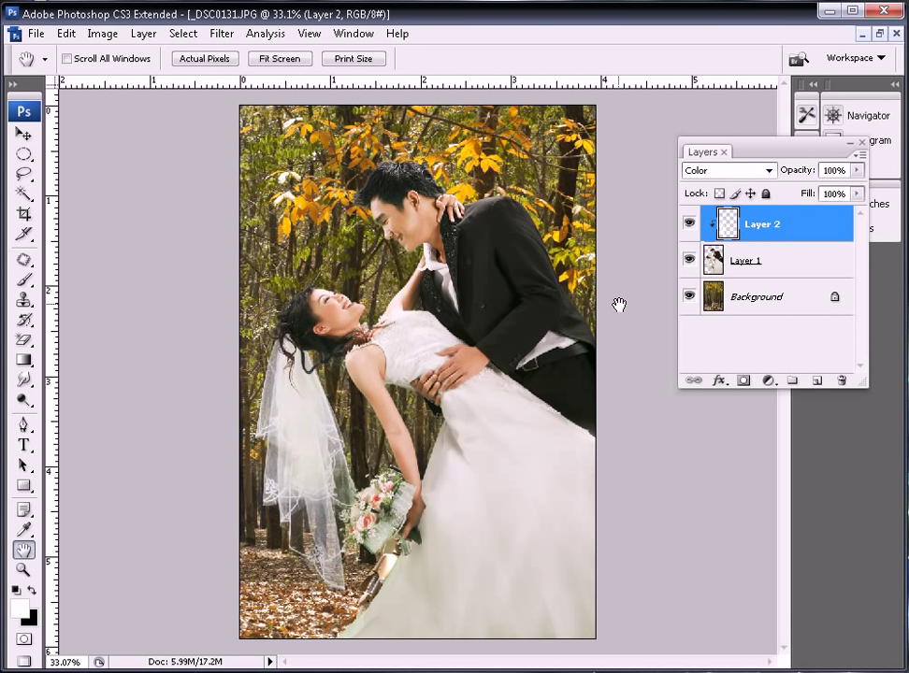
pyautogui.press('v')
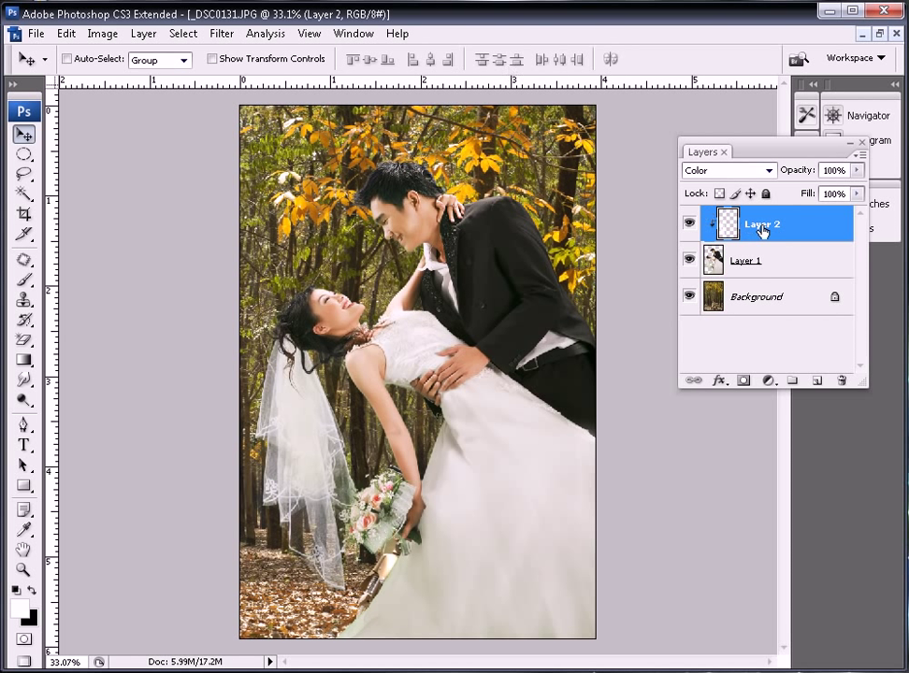
# Scale Layer 1 and Layer 2 together to about 77.6%, shifting the couple lower-right
pyautogui.keyDown('shift'); pyautogui.click(781, 266); pyautogui.keyUp('shift')
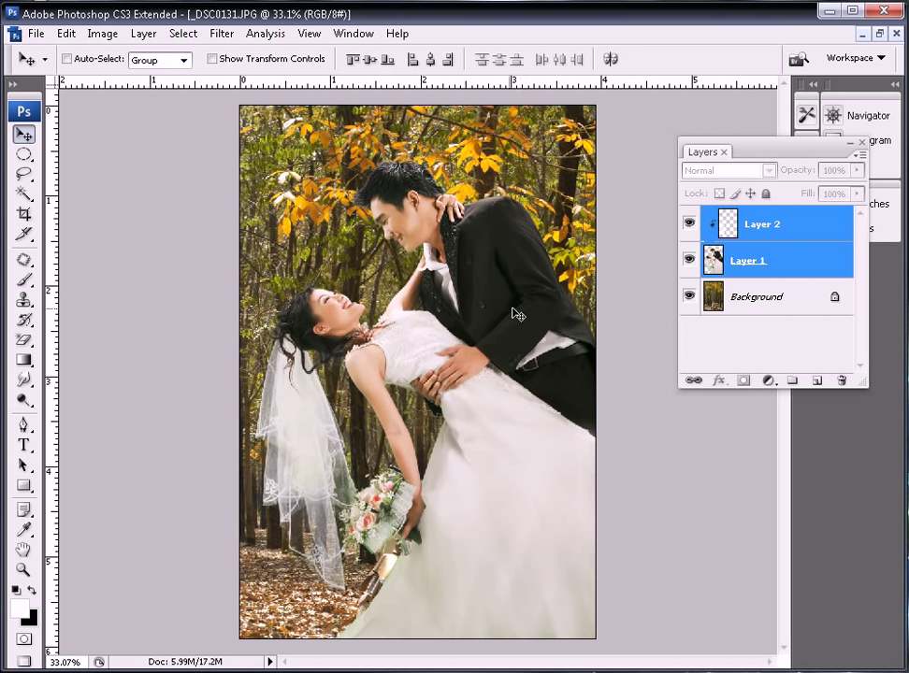
pyautogui.hotkey('ctrl', 't')
pyautogui.moveTo(243, 97); pyautogui.dragTo(312, 230)
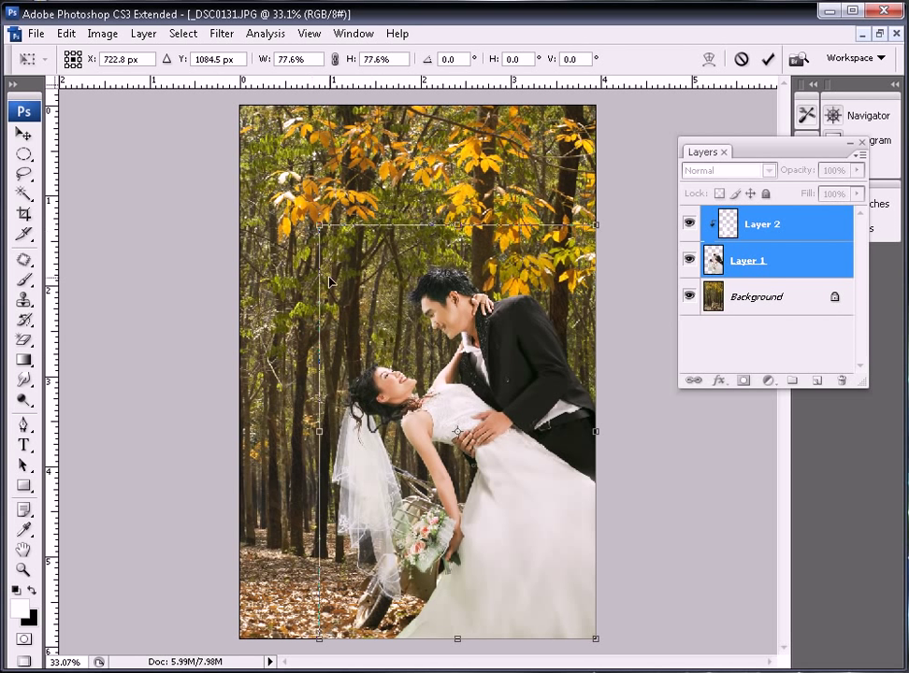
pyautogui.press('Return')
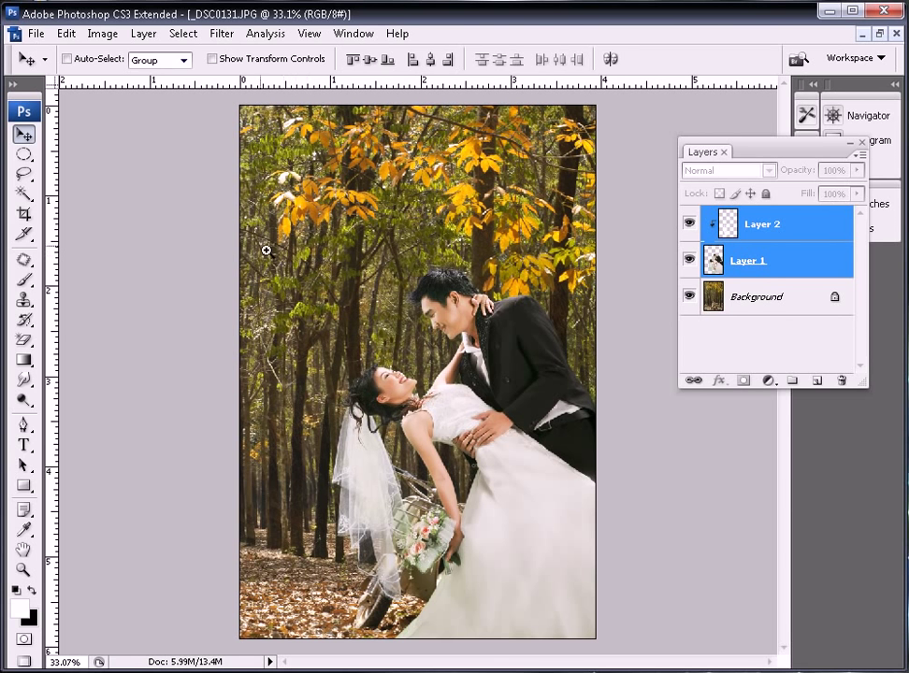
# Inspect the scaled couple up close, fit the image back on screen, and select the forest Background layer
pyautogui.keyDown('ctrl'); pyautogui.click(654, 455); pyautogui.keyUp('ctrl')
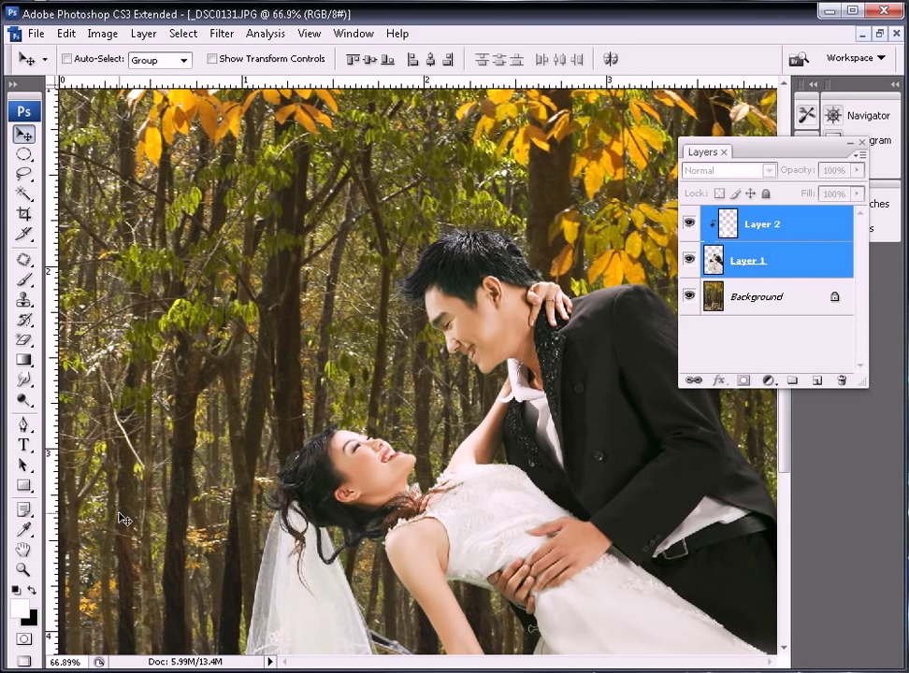
pyautogui.doubleClick(23, 549)
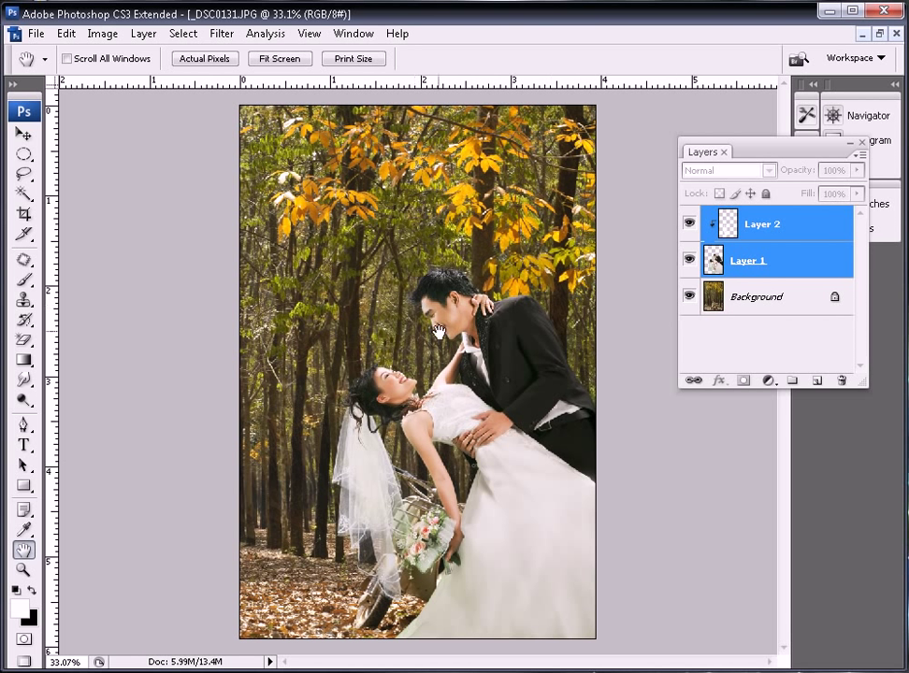
pyautogui.click(781, 310)
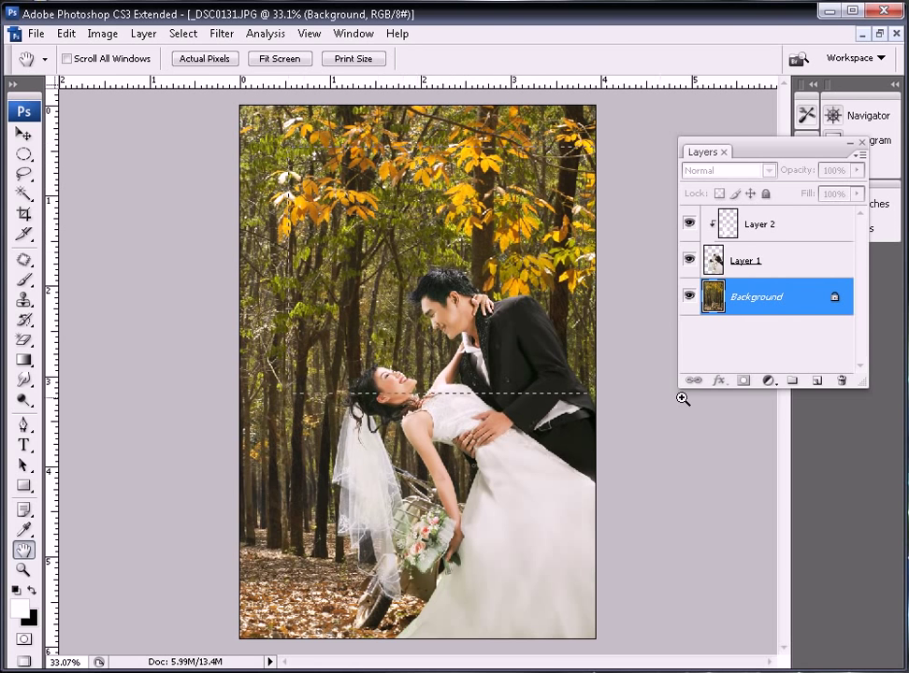
# Apply a 3.4-pixel Gaussian Blur to the forest Background, then zoom out to view the whole photo
pyautogui.moveTo(599, 411); pyautogui.dragTo(260, 145)
pyautogui.click(221, 33)
pyautogui.moveTo(281, 218)
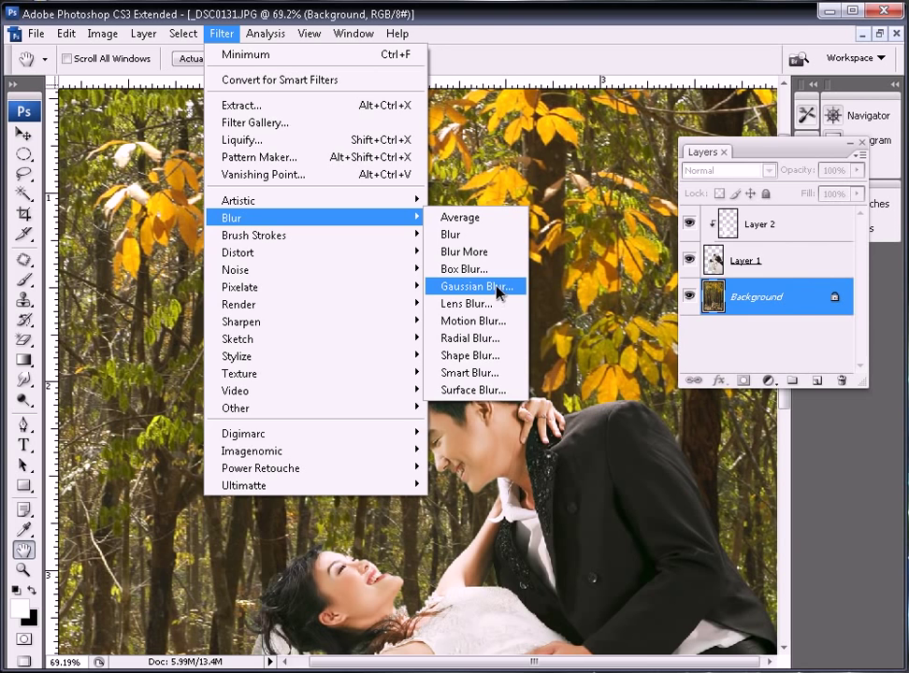
pyautogui.click(503, 286)
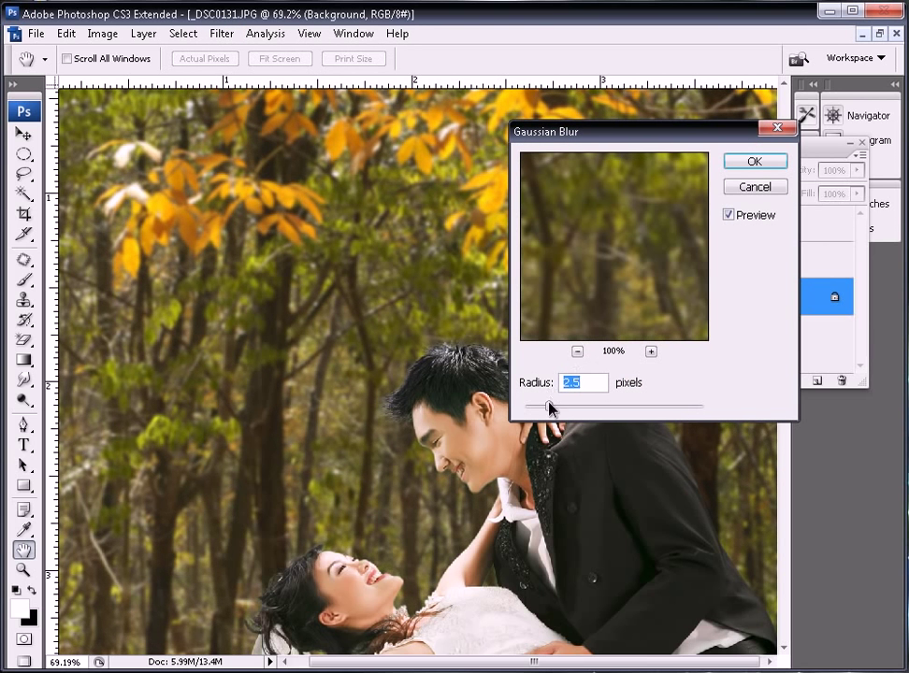
pyautogui.moveTo(553, 408); pyautogui.dragTo(559, 408)
pyautogui.click(764, 164)
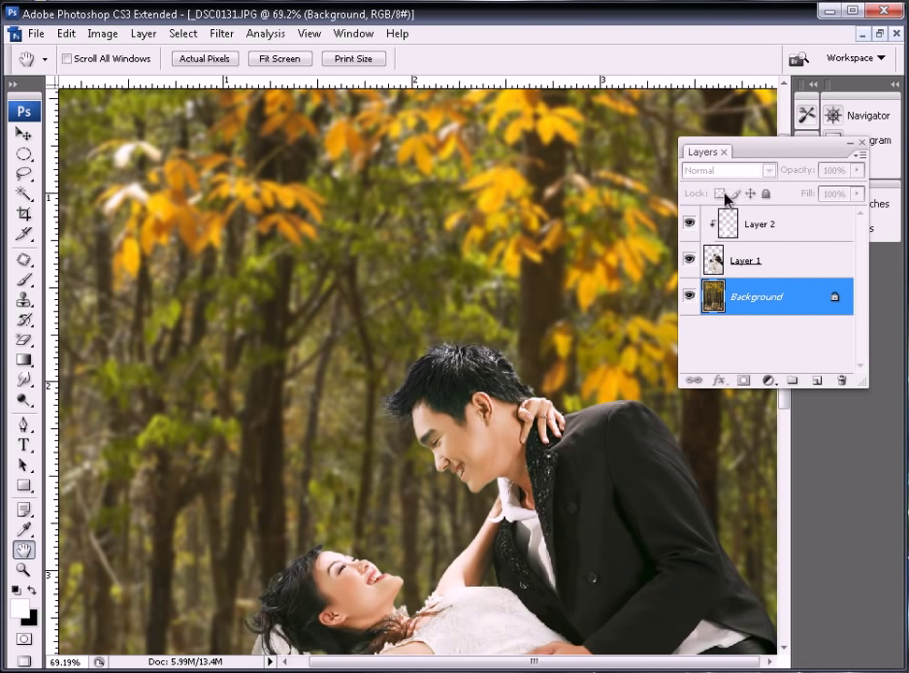
pyautogui.hotkey('ctrl', '-')
pyautogui.hotkey('ctrl', '-')
pyautogui.hotkey('ctrl', '-')
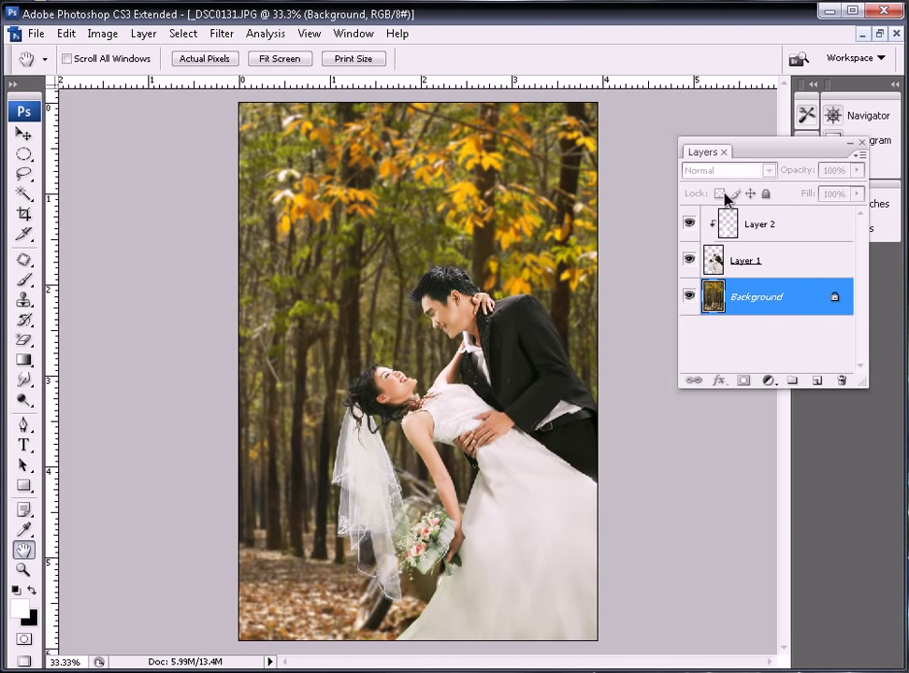